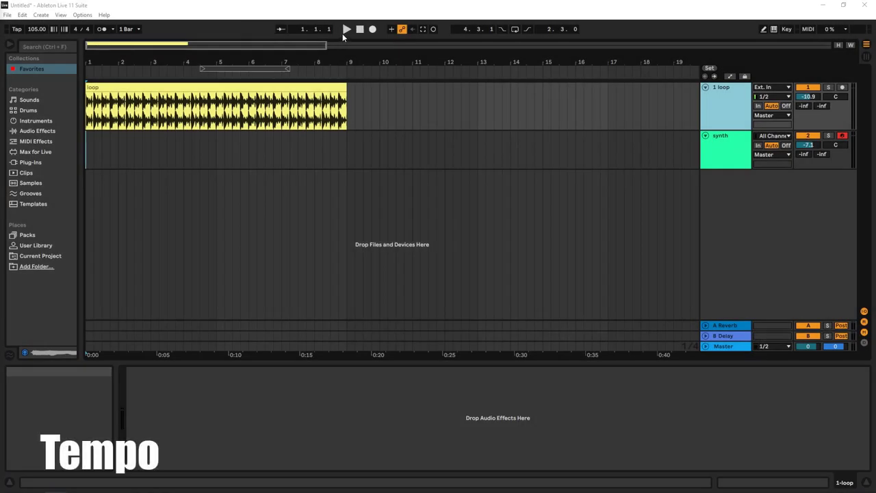
Step: Play the loop and raise the project tempo to 145 BPM during playback, and reset it to 120 BPM
{"action": "left_click", "coordinate": [347, 29]}
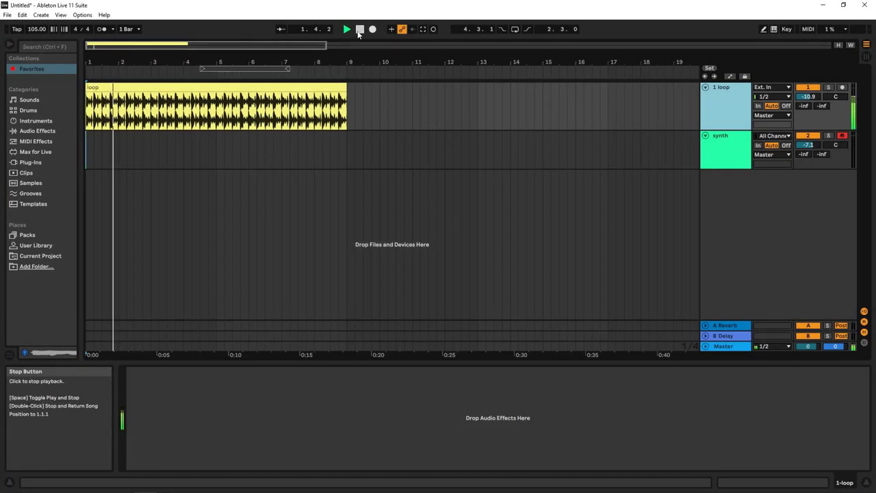
{"action": "left_click", "coordinate": [360, 29]}
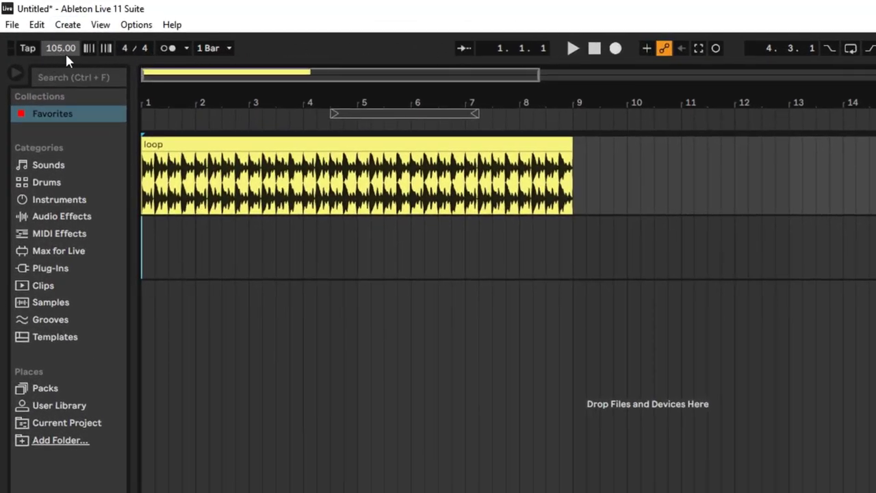
{"action": "key", "text": "space"}
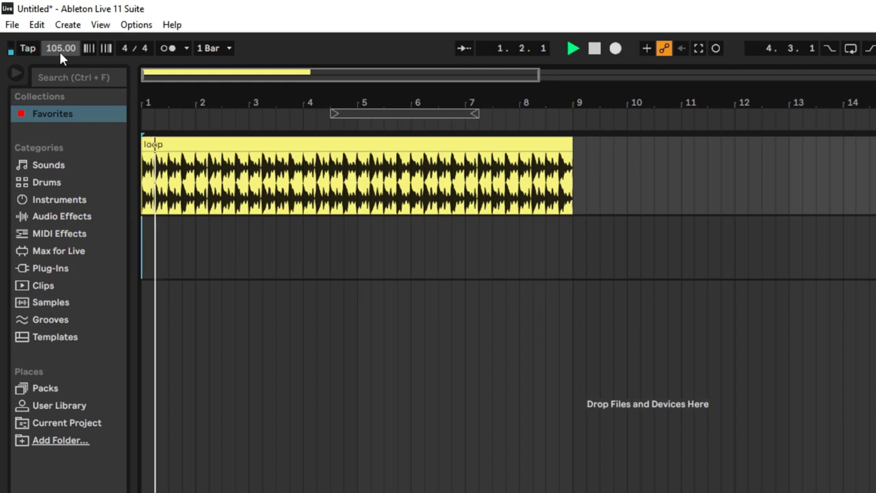
{"action": "left_click_drag", "start_coordinate": [60, 50], "coordinate": [60, 2]}
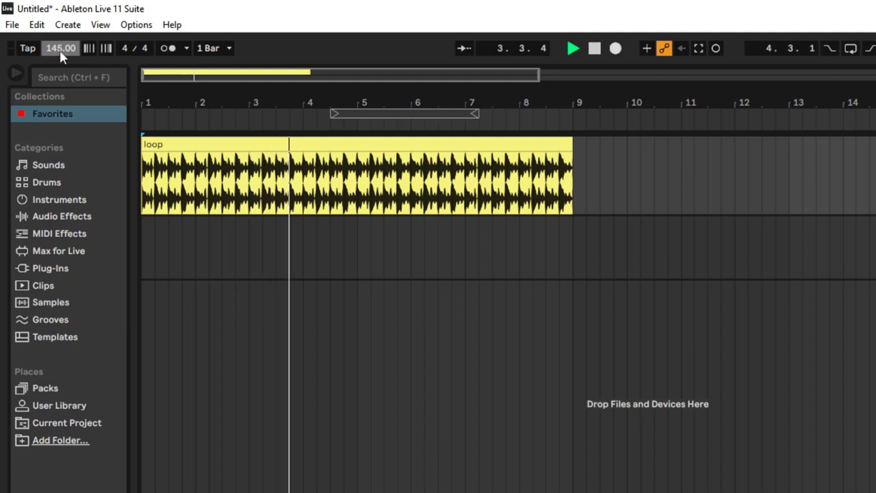
{"action": "key", "text": "Delete"}
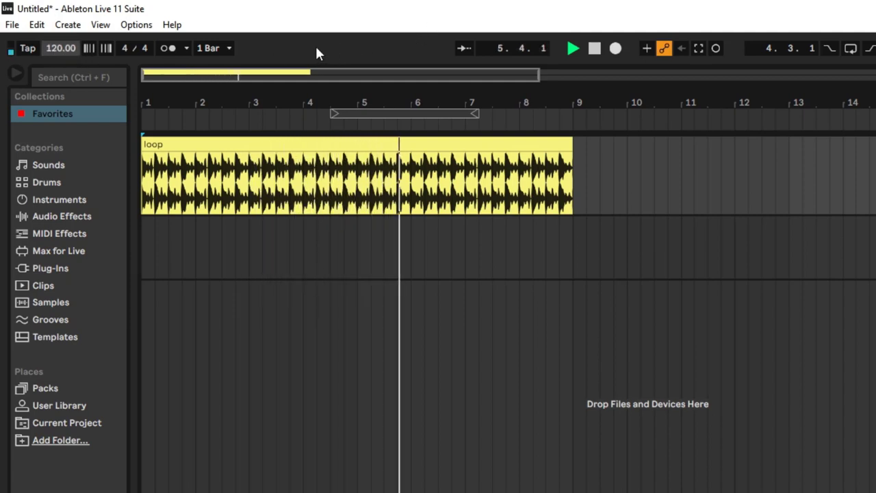
Step: Tap in the project tempo by hand at a slower pace during playback, reaching 112.35 BPM
{"action": "left_click", "coordinate": [29, 50]}
{"action": "left_click", "coordinate": [29, 49]}
{"action": "left_click", "coordinate": [29, 49]}
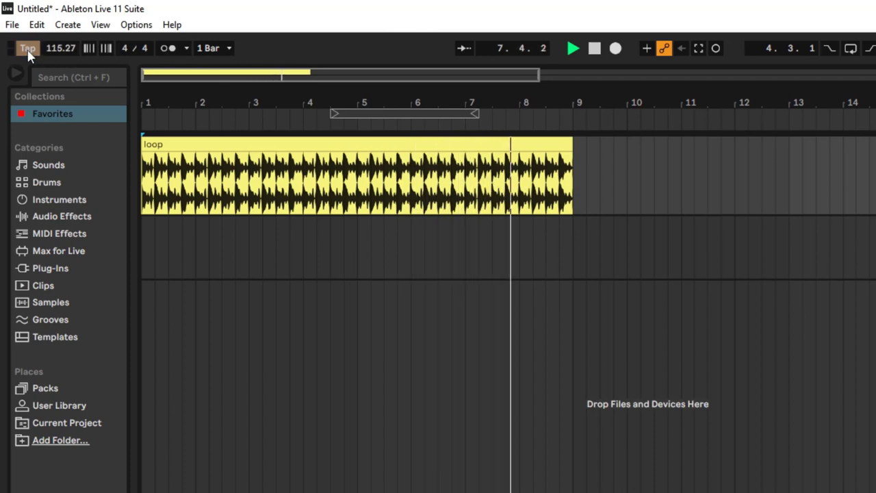
{"action": "left_click", "coordinate": [28, 49]}
{"action": "left_click", "coordinate": [29, 49]}
{"action": "left_click", "coordinate": [29, 50]}
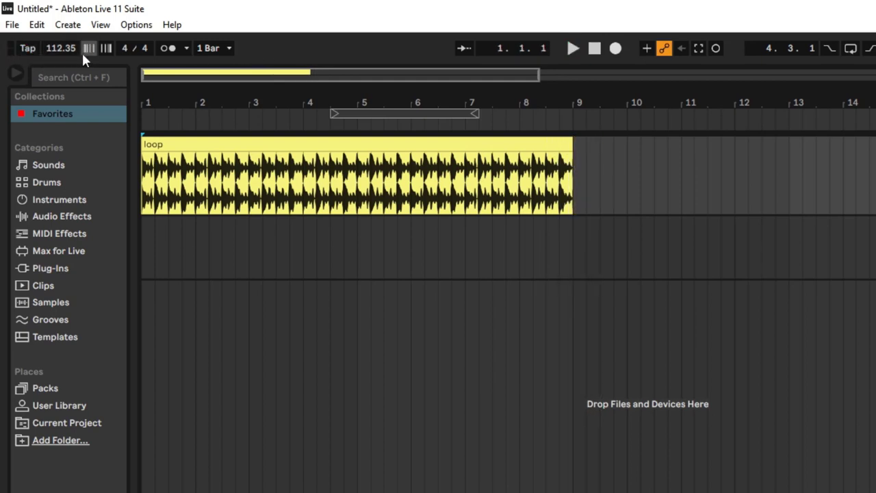
Step: Play the loop, nudge the playback phase down for a moment, and stop playback
{"action": "key", "text": "space"}
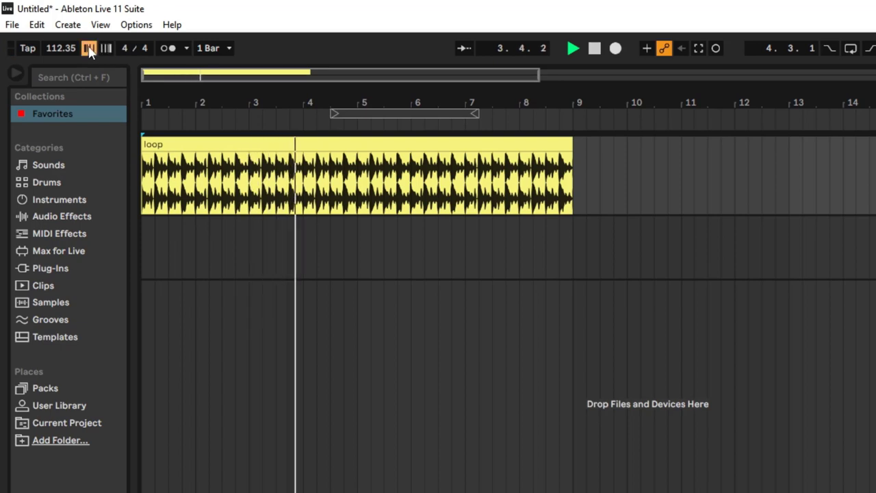
{"action": "left_click", "coordinate": [88, 48]}
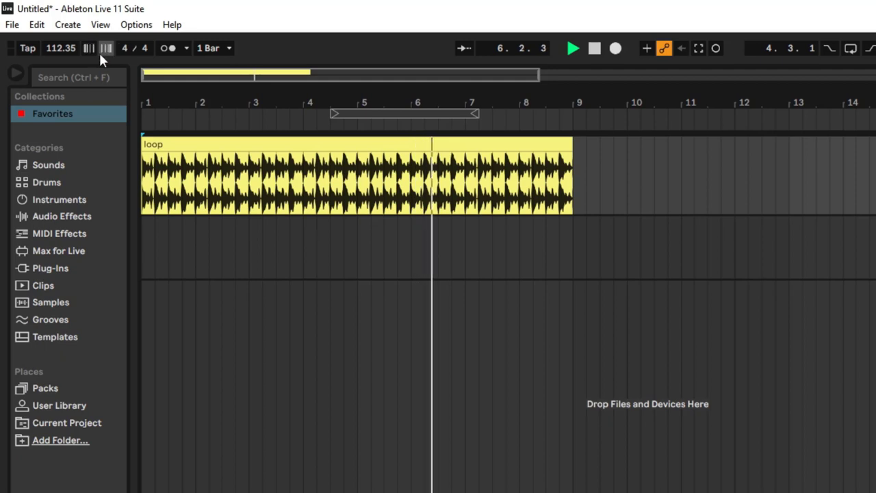
{"action": "key", "text": "space"}
Step: Restart the loop, nudge the playback phase up for a moment, and stop playback
{"action": "key", "text": "space"}
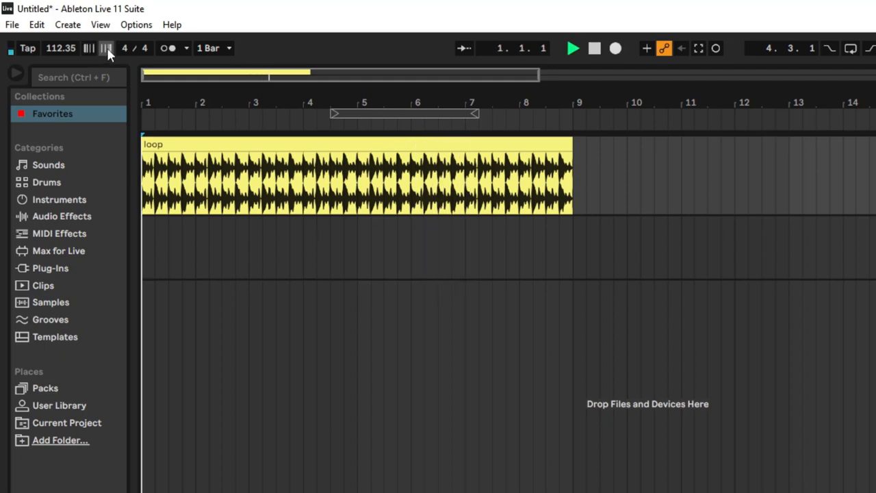
{"action": "left_click", "coordinate": [107, 46]}
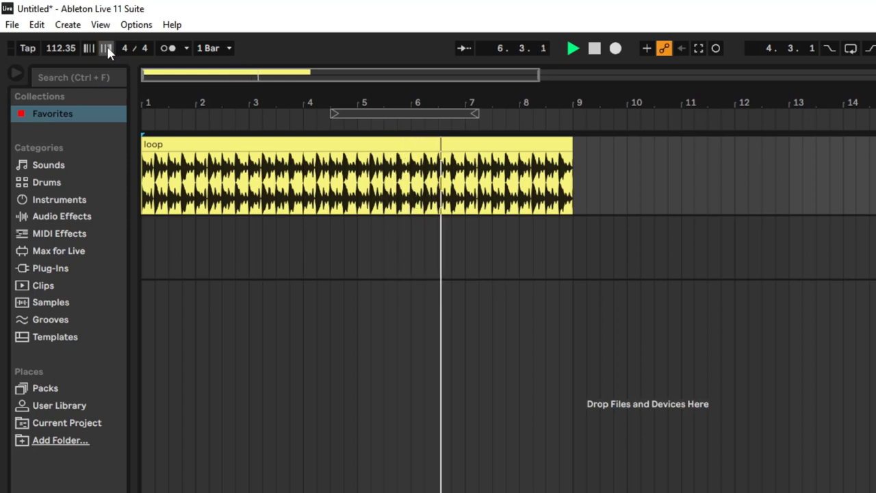
{"action": "key", "text": "space"}
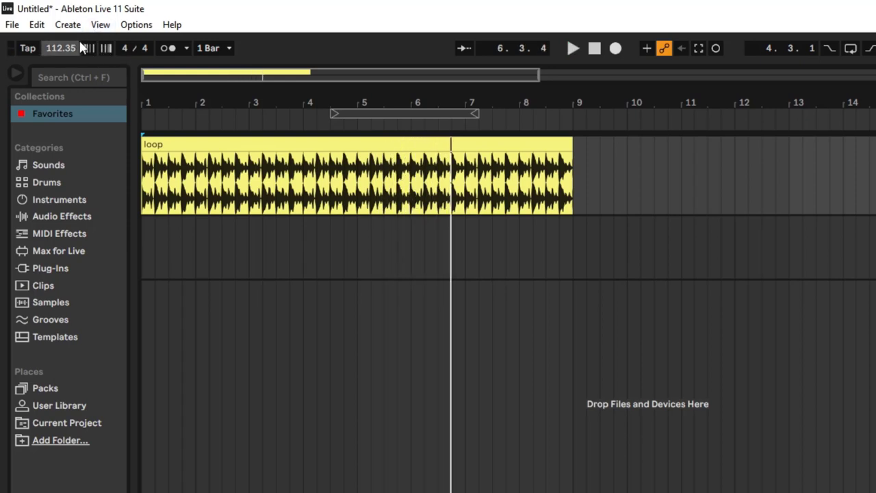
Step: Play the loop briefly and try changing the numerator of the 4/4 time signature
{"action": "key", "text": "space"}
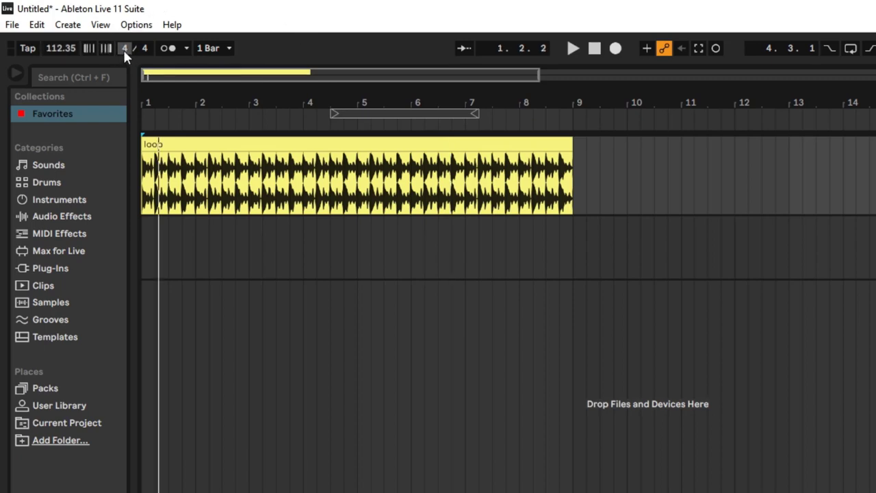
{"action": "left_click_drag", "start_coordinate": [124, 48], "coordinate": [124, 43]}
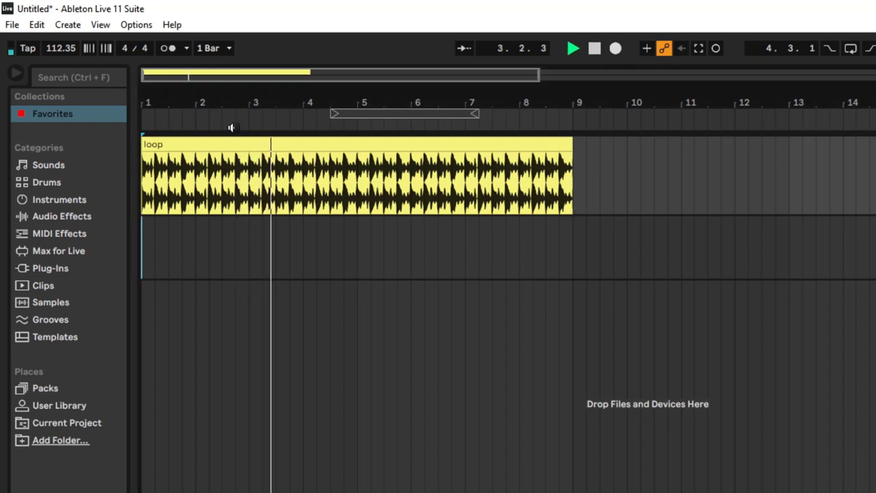
Step: Jump playback to several points in the loop with 1 Bar global quantization, and stop playback
{"action": "left_click", "coordinate": [293, 127]}
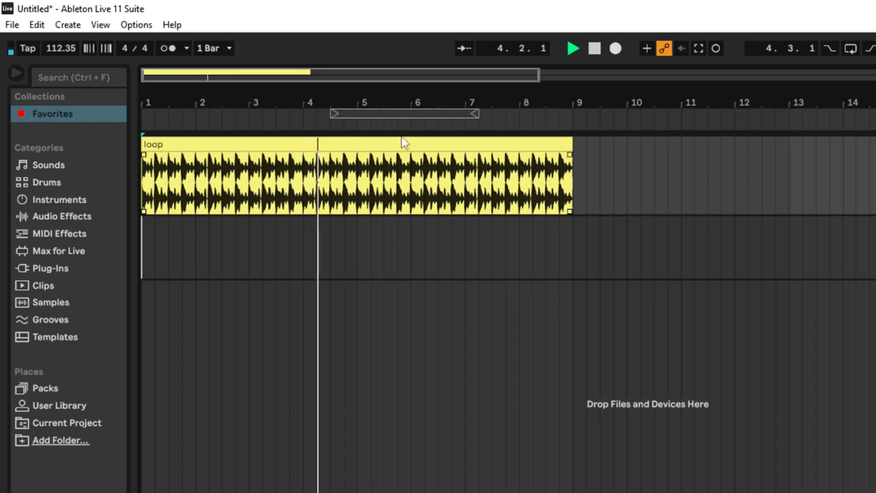
{"action": "left_click", "coordinate": [193, 128]}
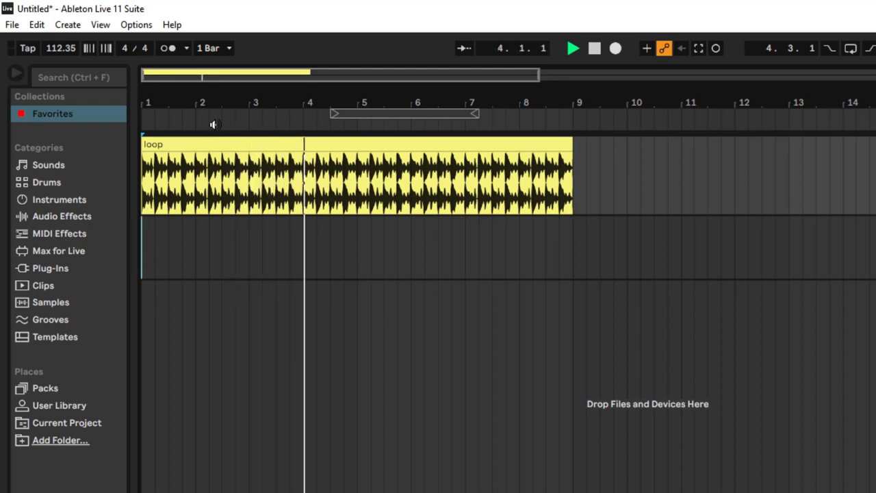
{"action": "left_click", "coordinate": [214, 124]}
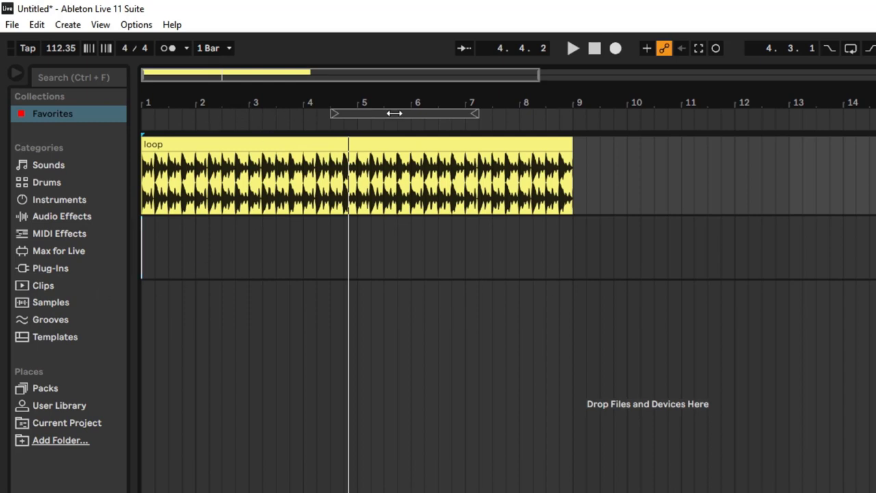
{"action": "key", "text": "space"}
{"action": "left_click", "coordinate": [264, 123]}
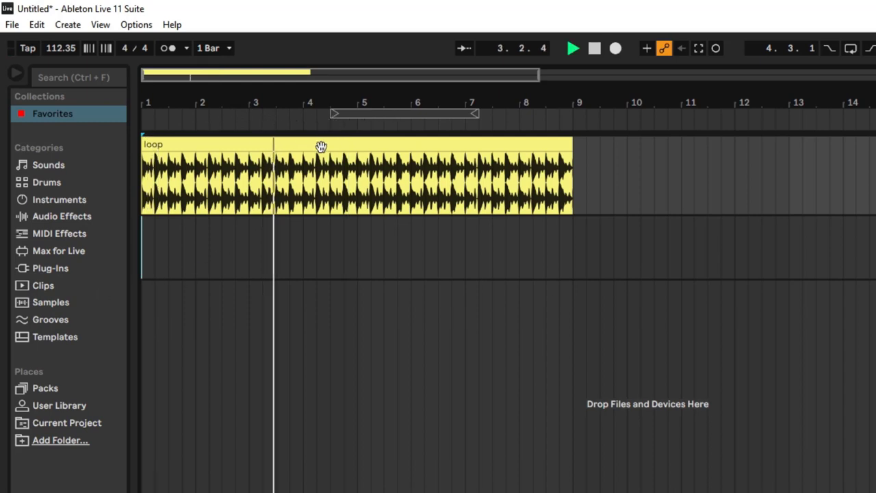
{"action": "left_click", "coordinate": [238, 124]}
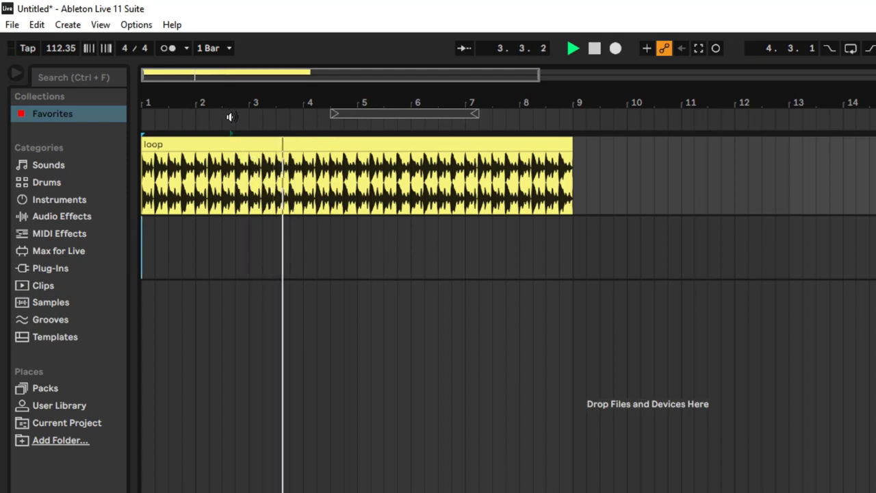
{"action": "left_click", "coordinate": [226, 117]}
{"action": "left_click", "coordinate": [254, 170]}
{"action": "key", "text": "space"}
{"action": "left_click", "coordinate": [248, 91]}
Step: Set the global quantization to 8 Bars and test it by jumping playback between several points in the loop
{"action": "left_click", "coordinate": [226, 50]}
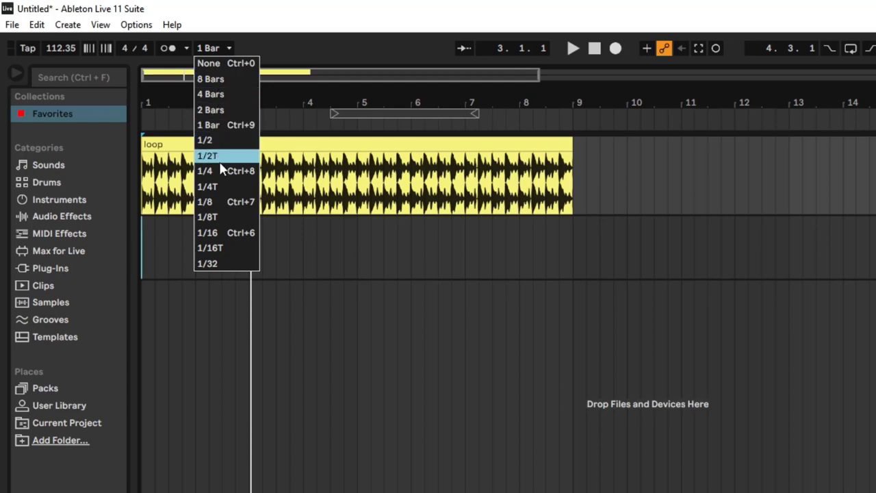
{"action": "left_click", "coordinate": [218, 81]}
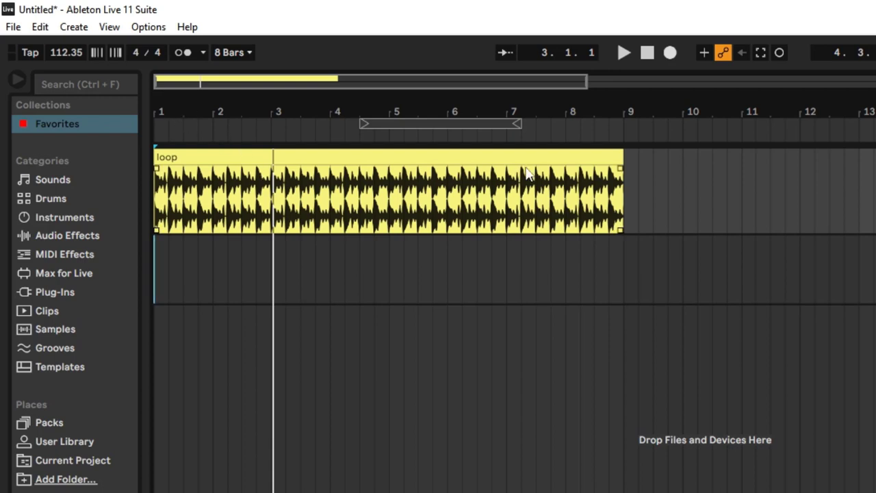
{"action": "left_click", "coordinate": [191, 135]}
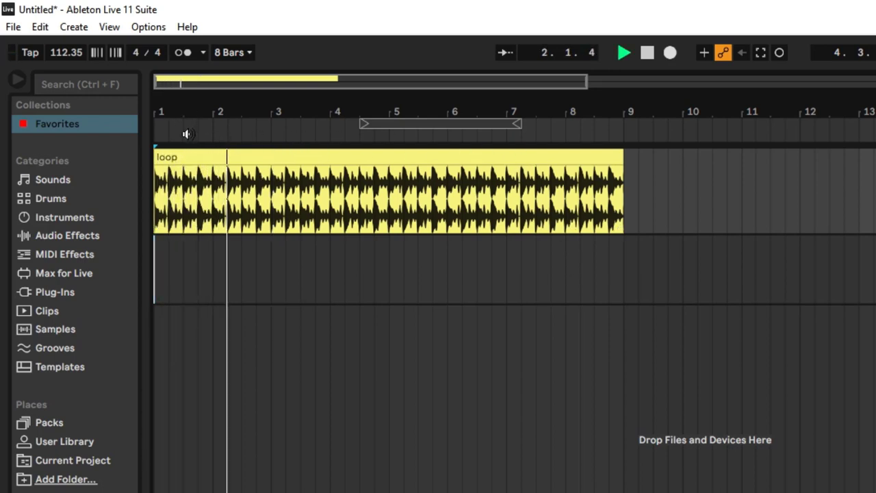
{"action": "left_click", "coordinate": [352, 131]}
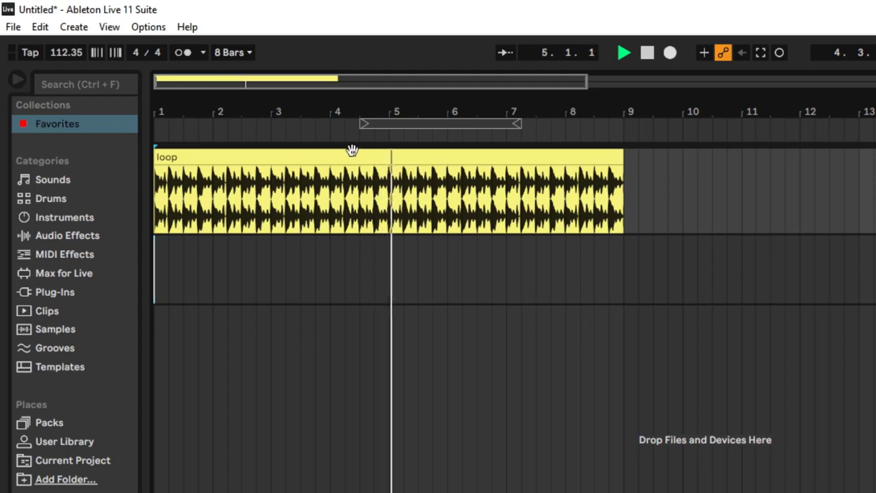
{"action": "left_click", "coordinate": [192, 132]}
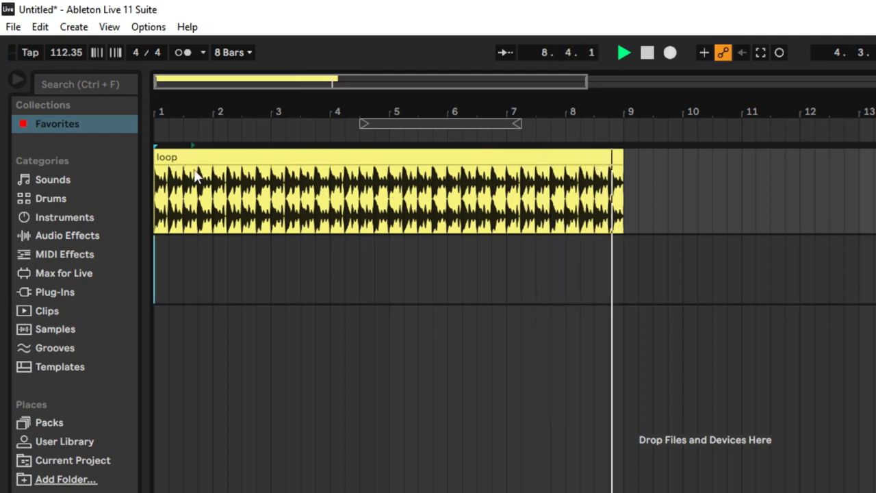
{"action": "left_click", "coordinate": [361, 147]}
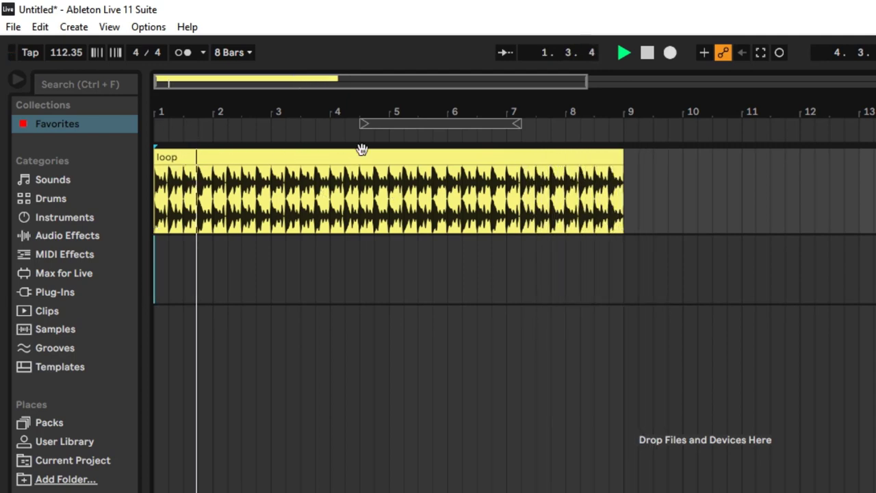
{"action": "key", "text": "space"}
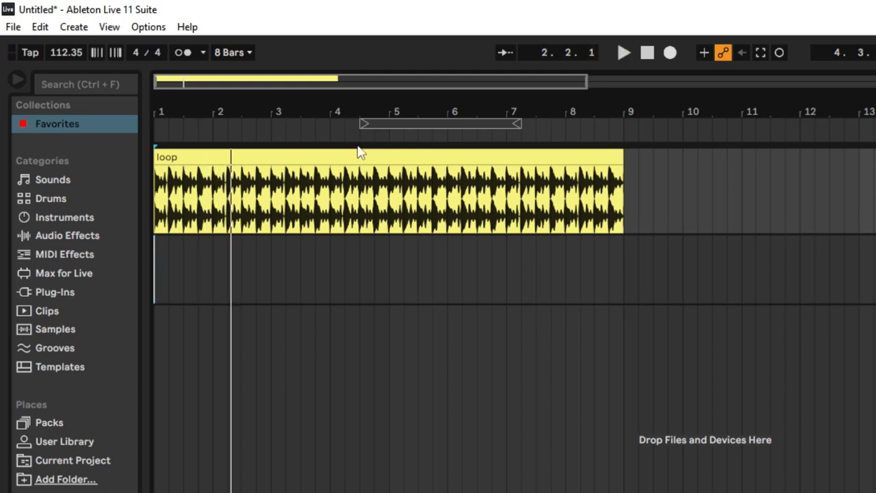
Step: Set the global quantization to 1 Bar, and switch it to None
{"action": "left_click", "coordinate": [249, 55]}
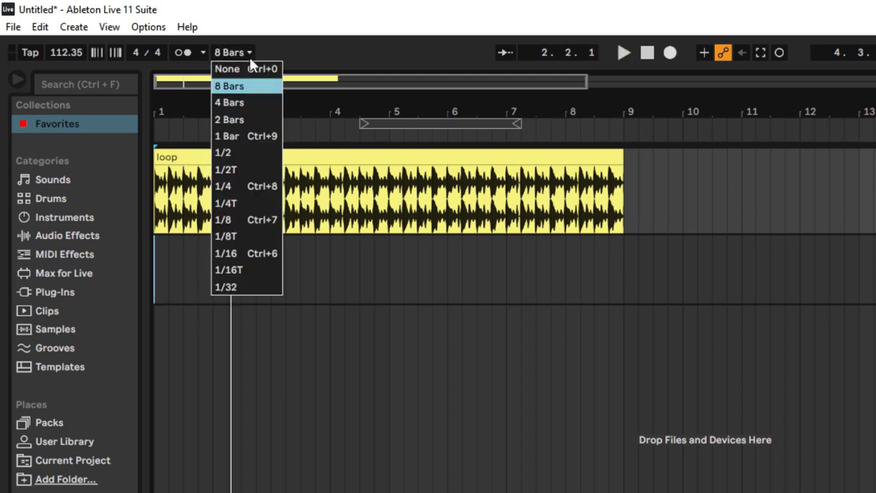
{"action": "left_click", "coordinate": [239, 138]}
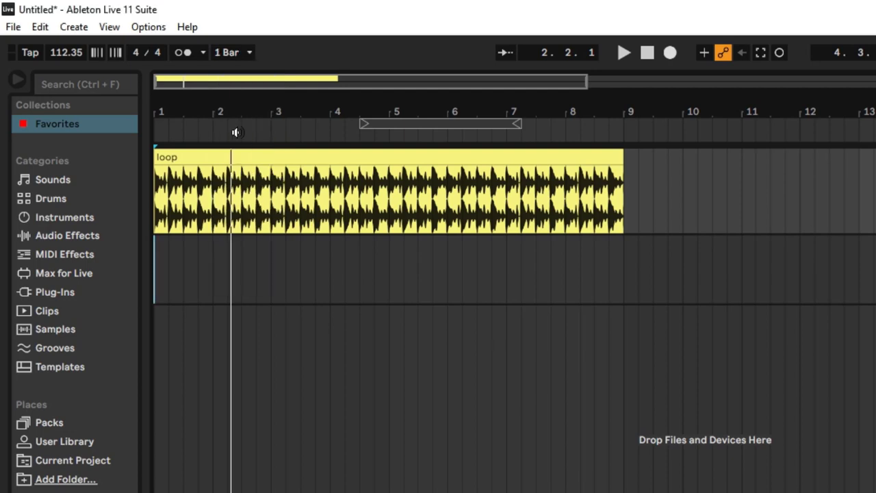
{"action": "left_click", "coordinate": [243, 53]}
{"action": "left_click", "coordinate": [247, 71]}
Step: Play the loop, jump playback to several points without quantization, and stop playback
{"action": "key", "text": "space"}
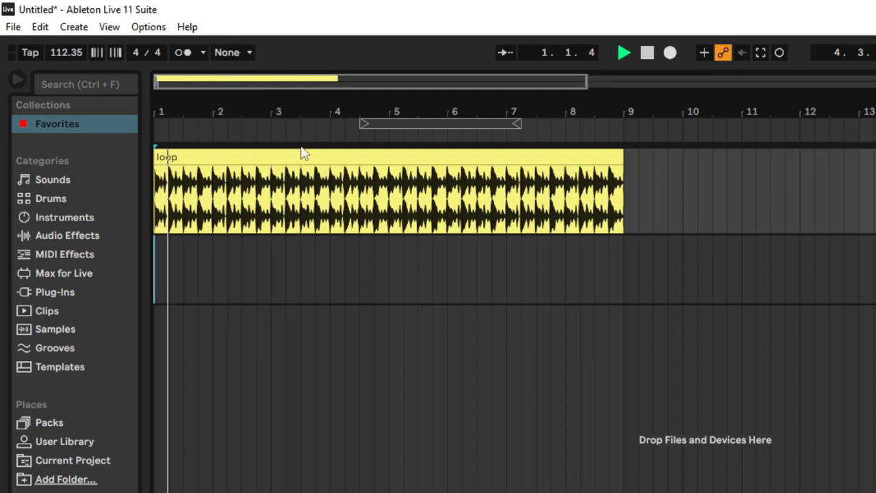
{"action": "left_click", "coordinate": [294, 135]}
{"action": "left_click", "coordinate": [442, 140]}
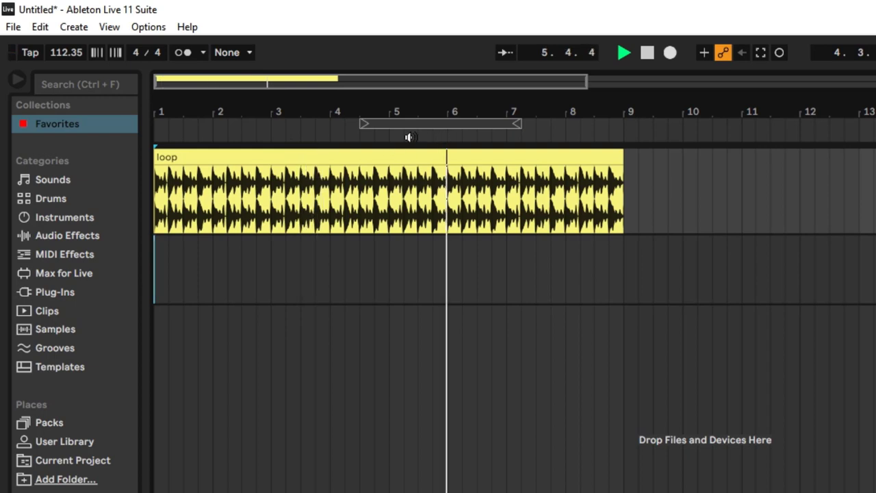
{"action": "left_click", "coordinate": [226, 135]}
{"action": "left_click", "coordinate": [556, 131]}
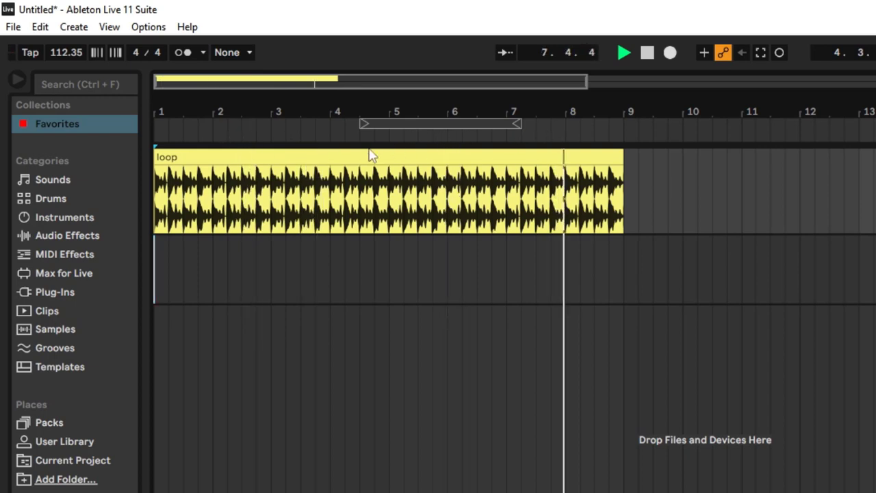
{"action": "left_click", "coordinate": [315, 134]}
{"action": "key", "text": "space"}
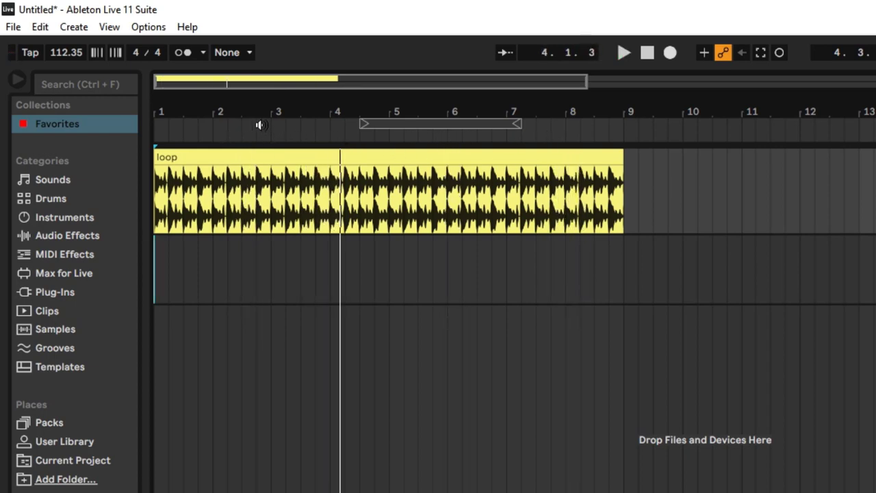
Step: Set the global quantization to 1 Bar and reopen its list of options
{"action": "left_click", "coordinate": [249, 53]}
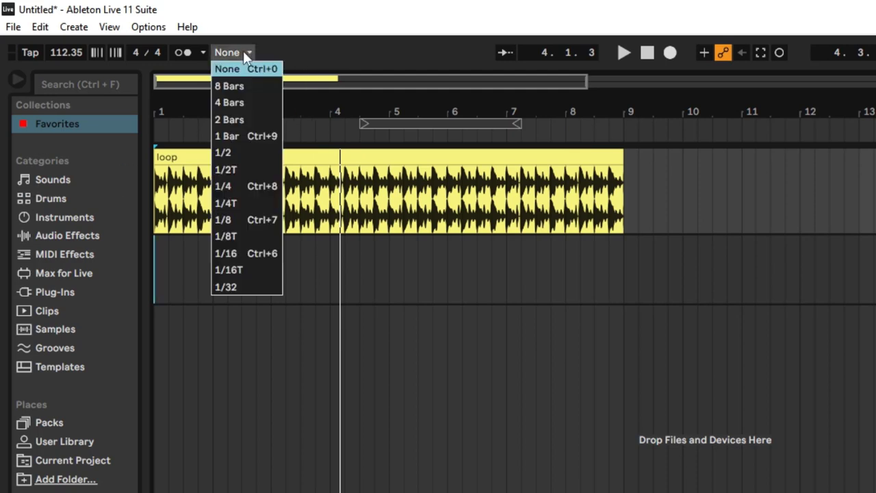
{"action": "left_click", "coordinate": [231, 135]}
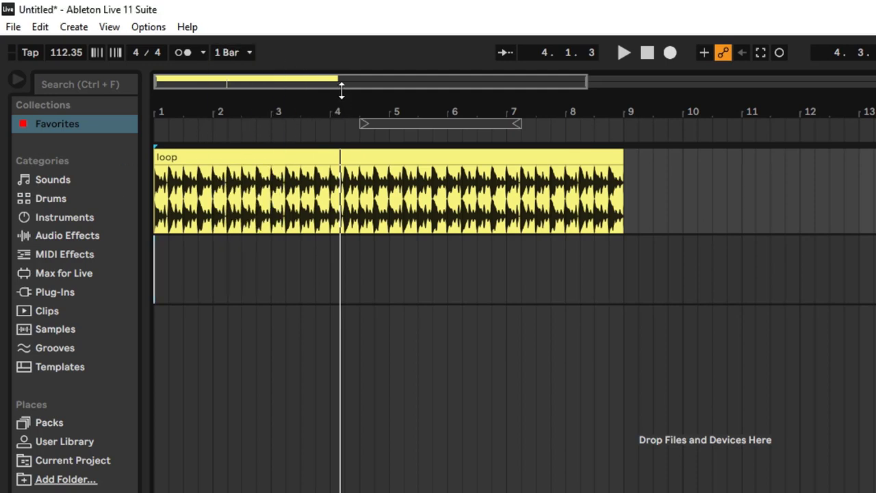
{"action": "left_click", "coordinate": [239, 53]}
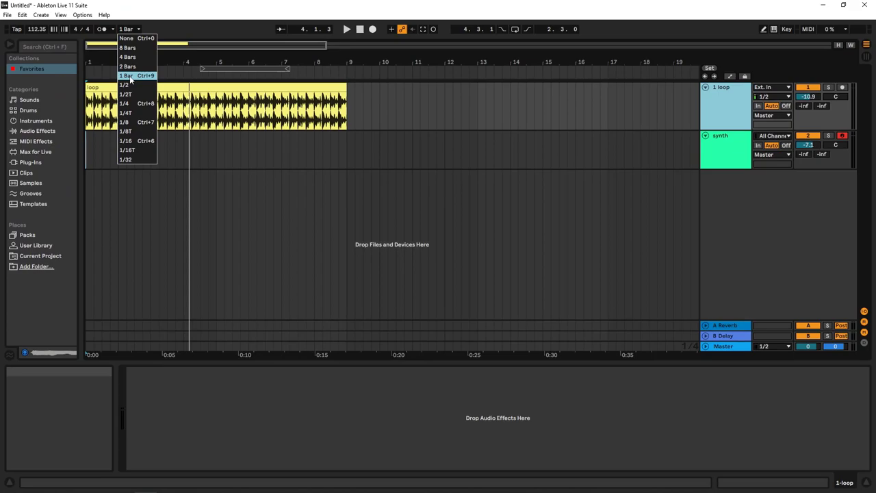
Step: Choose 1 Bar as the global quantization, and play the loop while switching the metronome on and off
{"action": "left_click", "coordinate": [129, 76]}
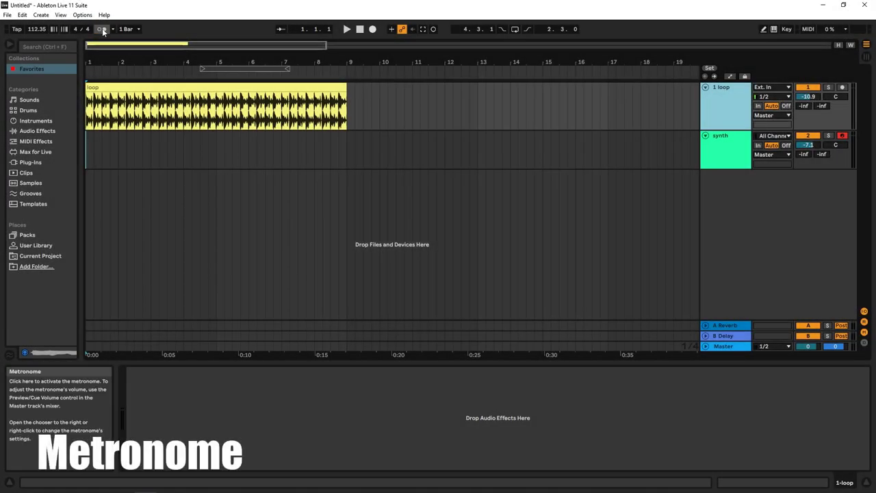
{"action": "left_click", "coordinate": [102, 32]}
{"action": "key", "text": "space"}
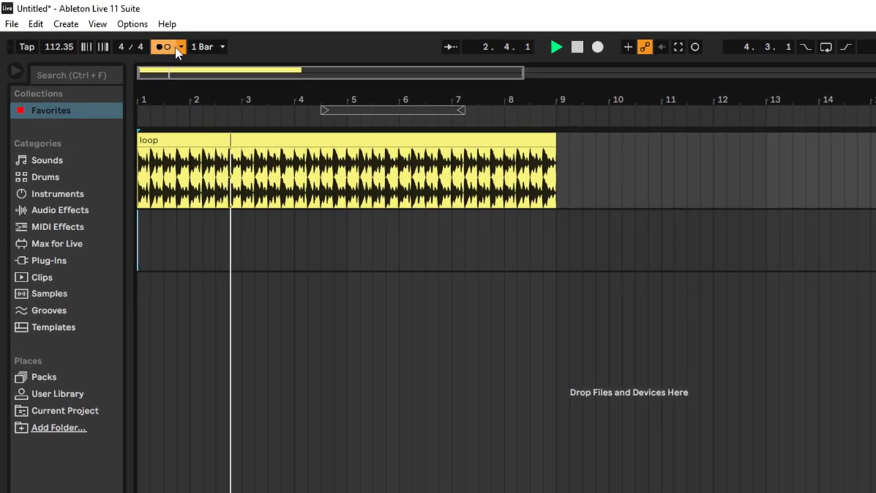
{"action": "left_click", "coordinate": [162, 47]}
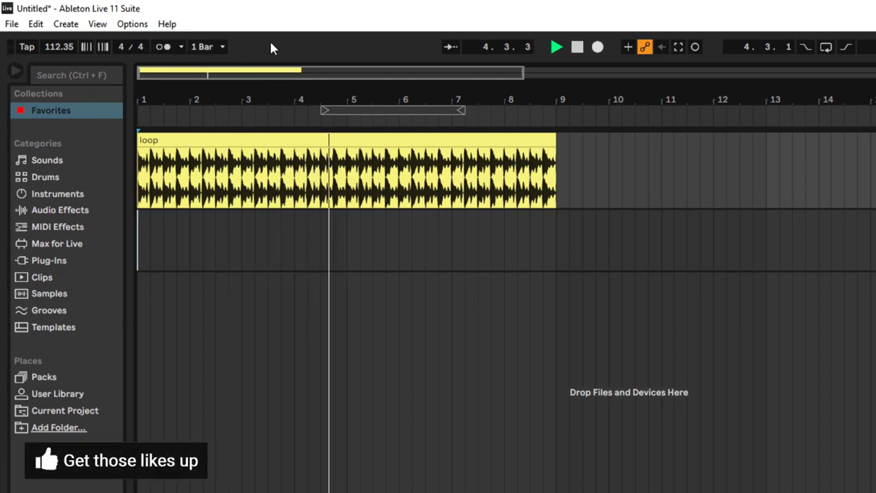
{"action": "key", "text": "space"}
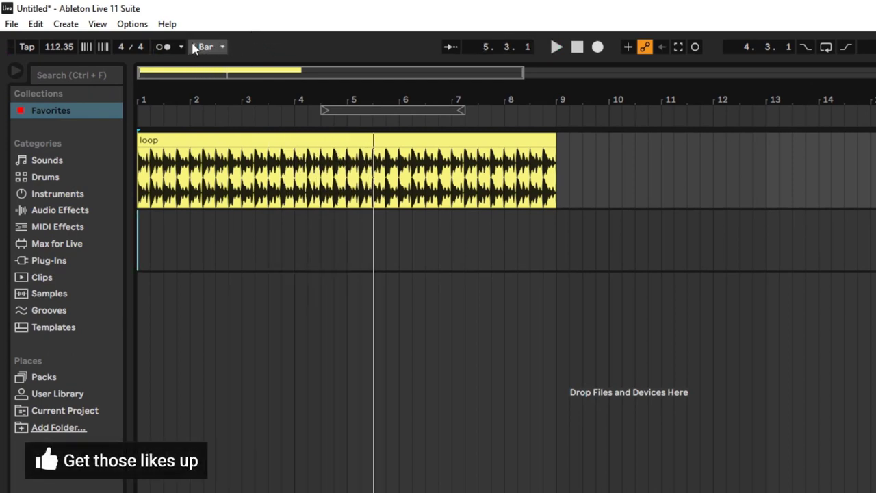
Step: Play the loop with the metronome on, trying its Click sound followed by Wood, and stop playback
{"action": "left_click", "coordinate": [180, 47]}
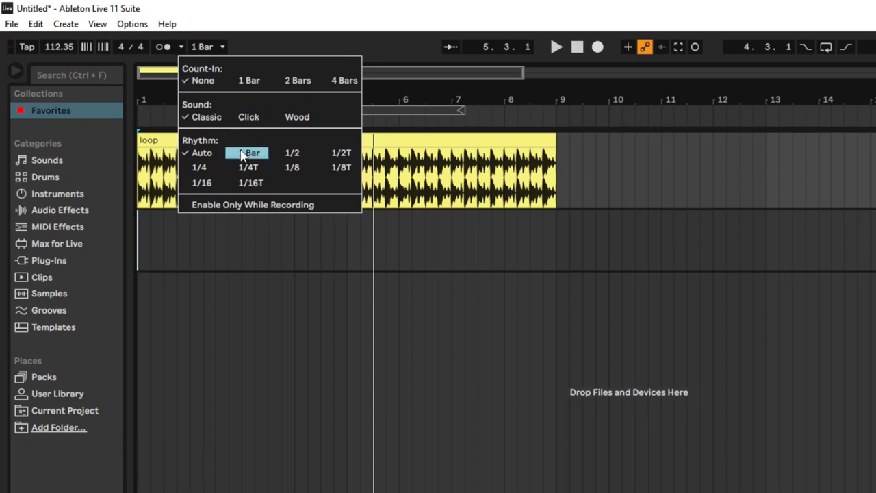
{"action": "left_click", "coordinate": [246, 12]}
{"action": "key", "text": "space"}
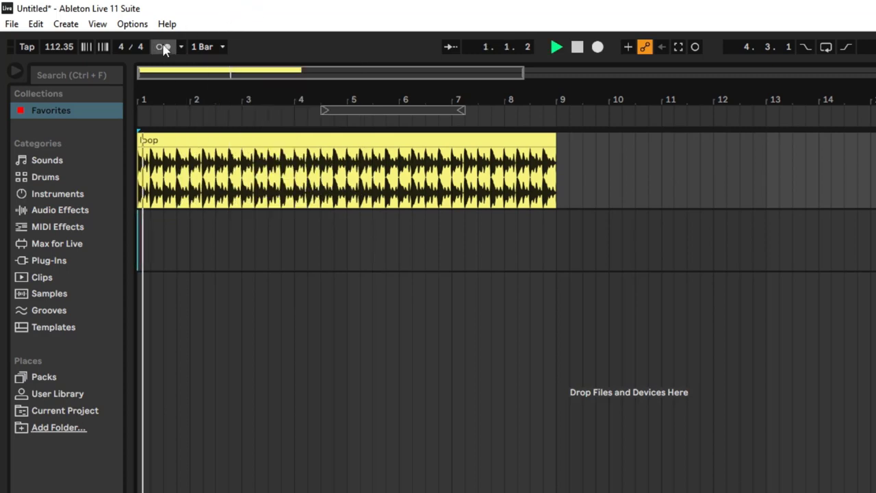
{"action": "left_click", "coordinate": [163, 47]}
{"action": "left_click", "coordinate": [180, 47]}
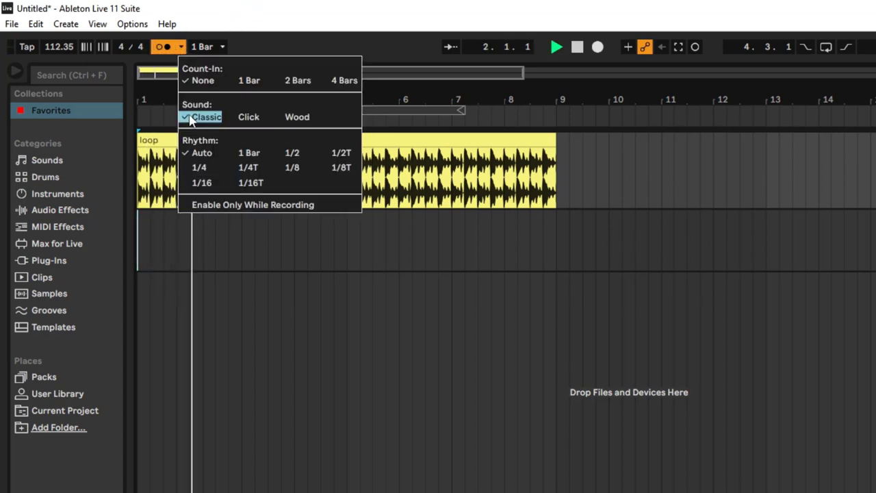
{"action": "left_click", "coordinate": [244, 117]}
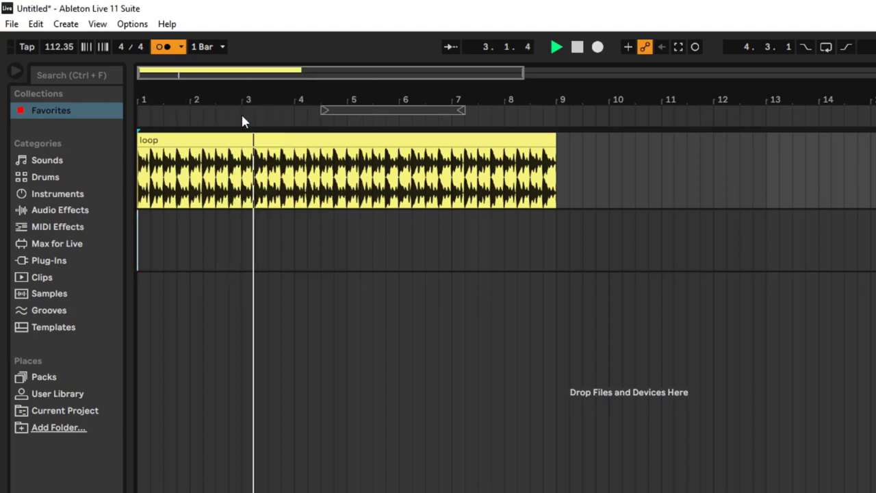
{"action": "left_click", "coordinate": [180, 46]}
{"action": "left_click", "coordinate": [304, 118]}
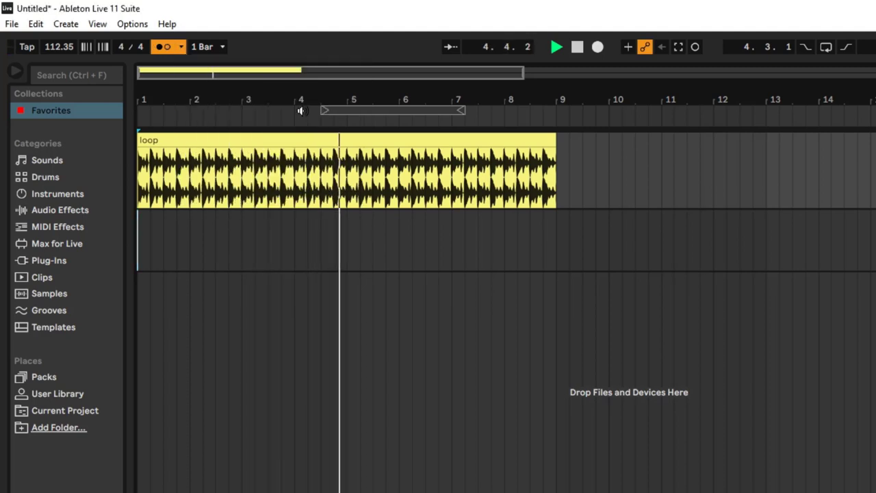
{"action": "key", "text": "space"}
Step: Play the loop while changing the metronome's rhythm to 1/4T, 1/8 and 1/16T
{"action": "left_click", "coordinate": [181, 47]}
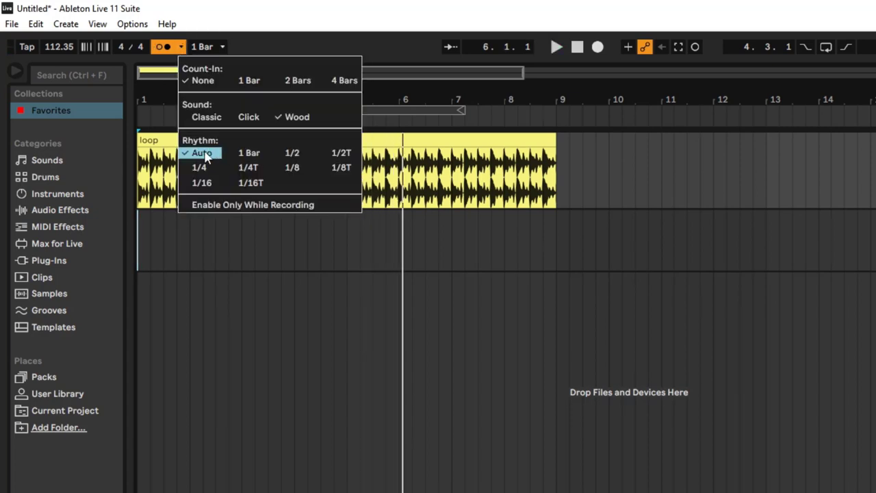
{"action": "left_click", "coordinate": [235, 168]}
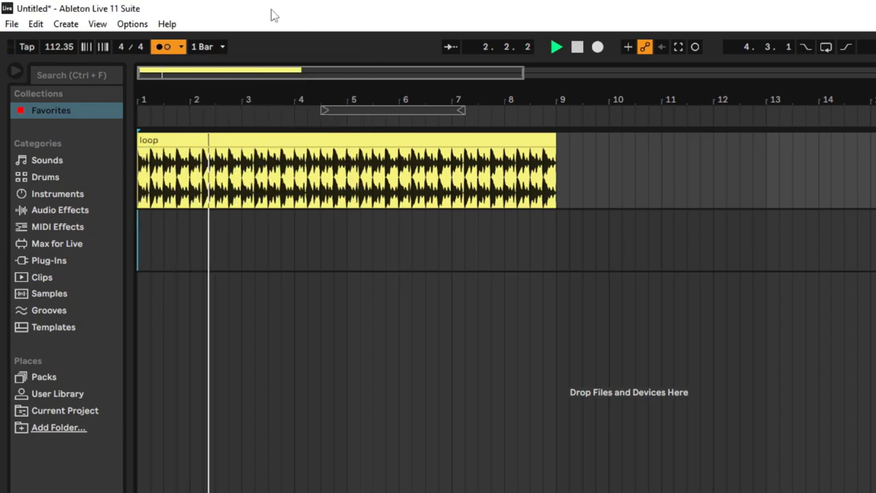
{"action": "left_click", "coordinate": [181, 46]}
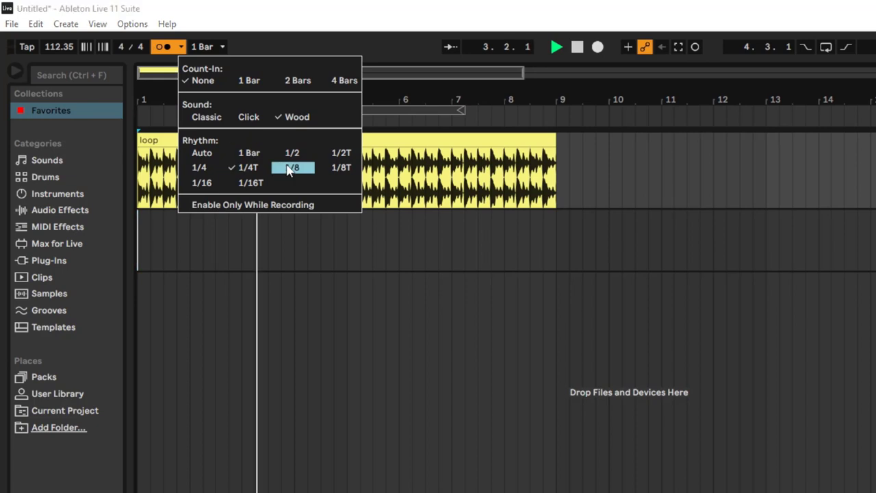
{"action": "left_click", "coordinate": [291, 167]}
{"action": "left_click", "coordinate": [181, 47]}
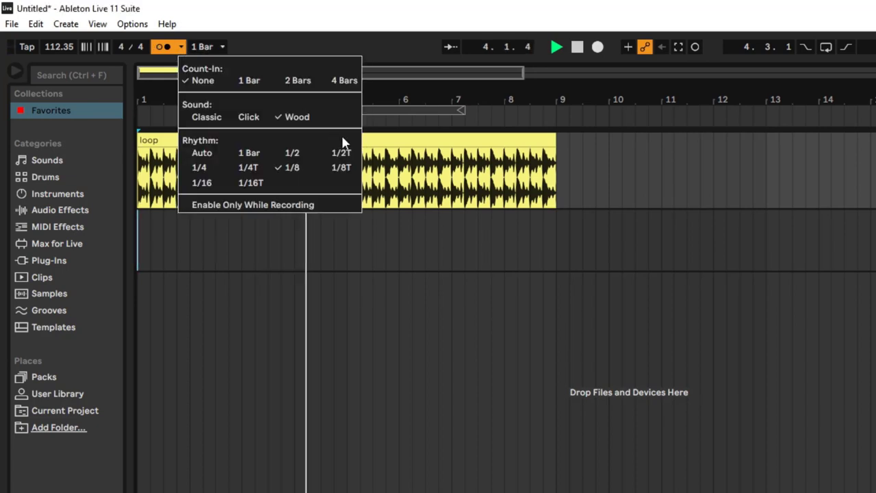
{"action": "left_click", "coordinate": [250, 183]}
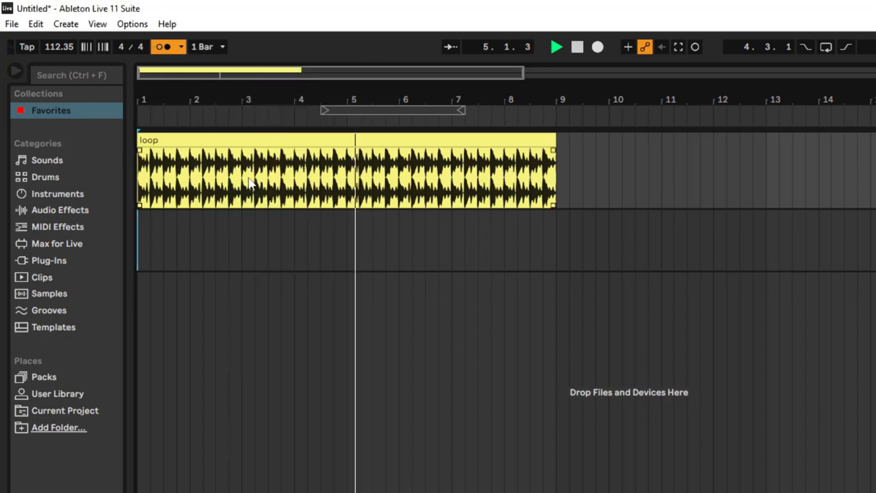
Step: Set the metronome's sound to Classic and its rhythm to Auto
{"action": "left_click", "coordinate": [181, 47]}
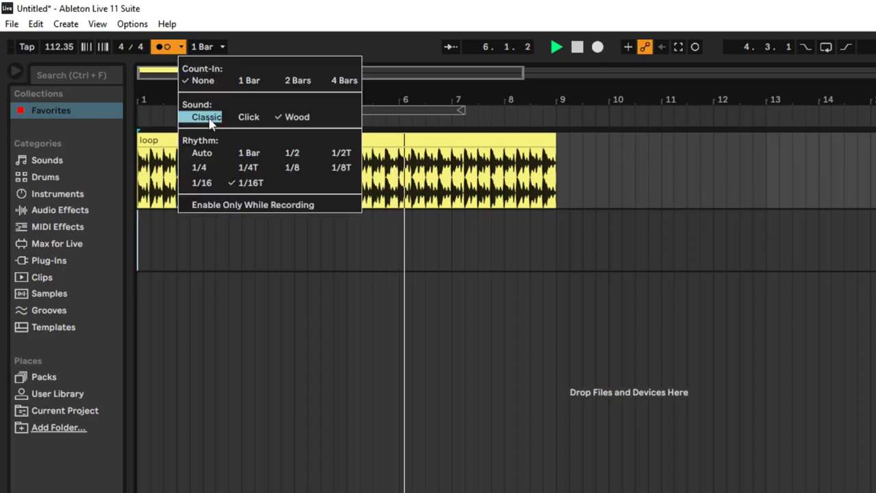
{"action": "left_click", "coordinate": [207, 118]}
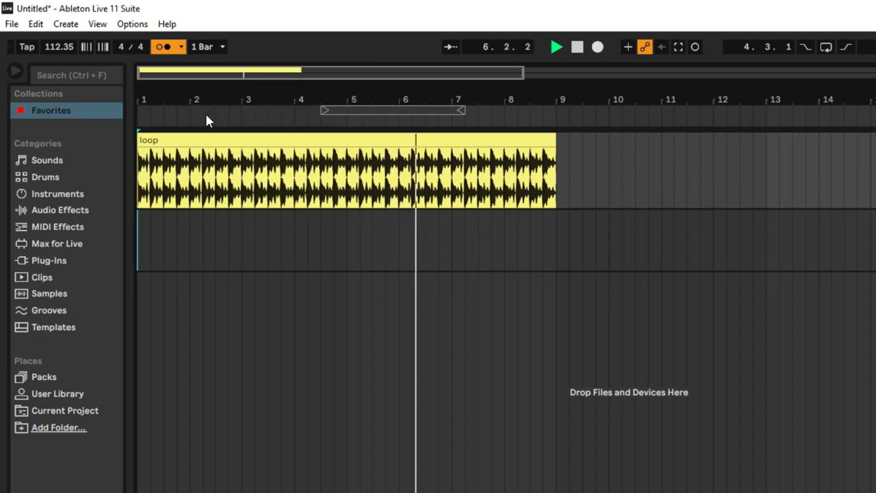
{"action": "left_click", "coordinate": [182, 46]}
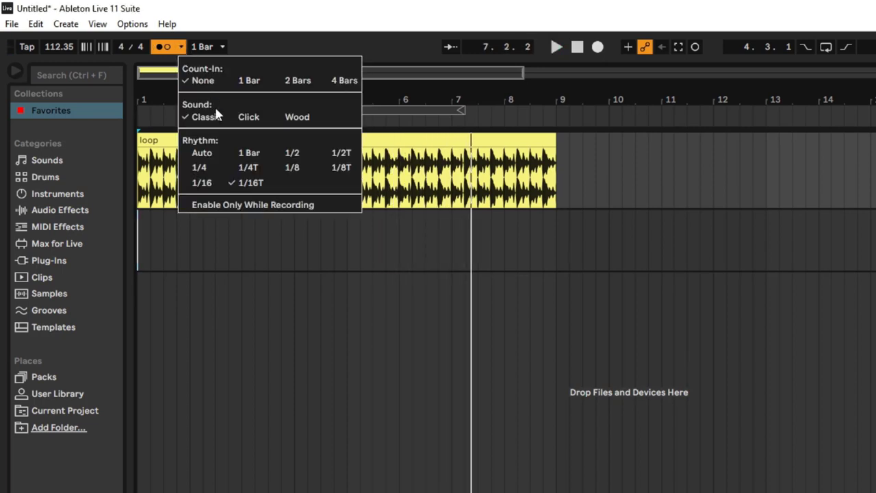
{"action": "left_click", "coordinate": [210, 154]}
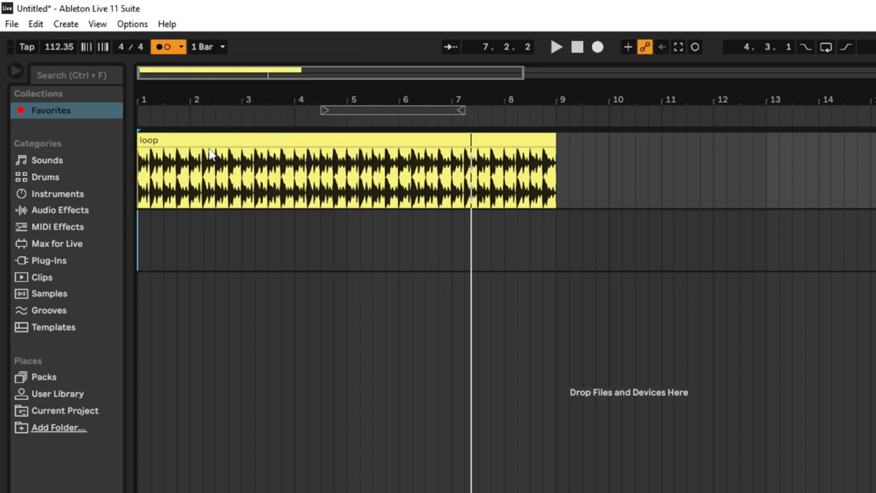
Step: Restrict the metronome to sound only while recording, and test it by recording a short synth clip past the end of the loop
{"action": "left_click", "coordinate": [181, 49]}
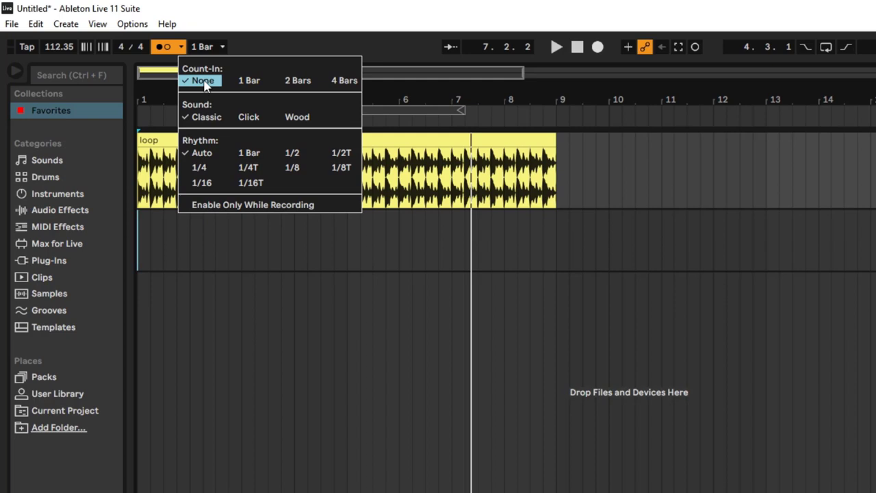
{"action": "left_click", "coordinate": [226, 205]}
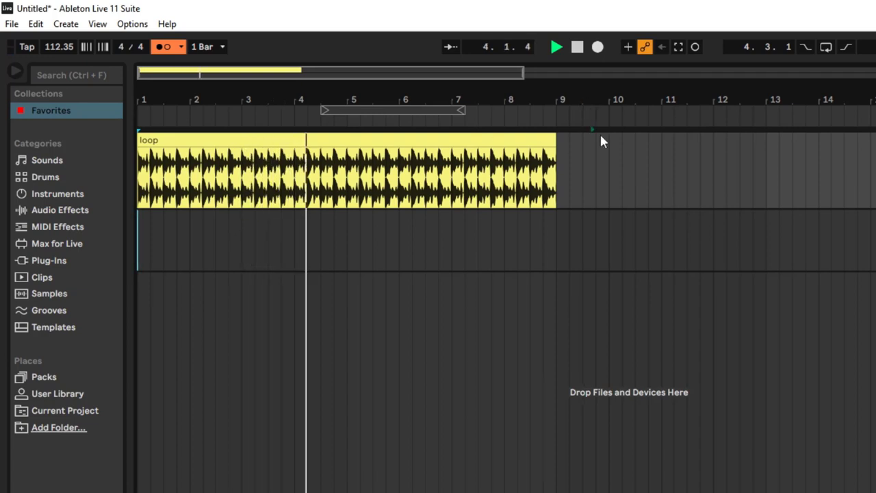
{"action": "left_click", "coordinate": [583, 212]}
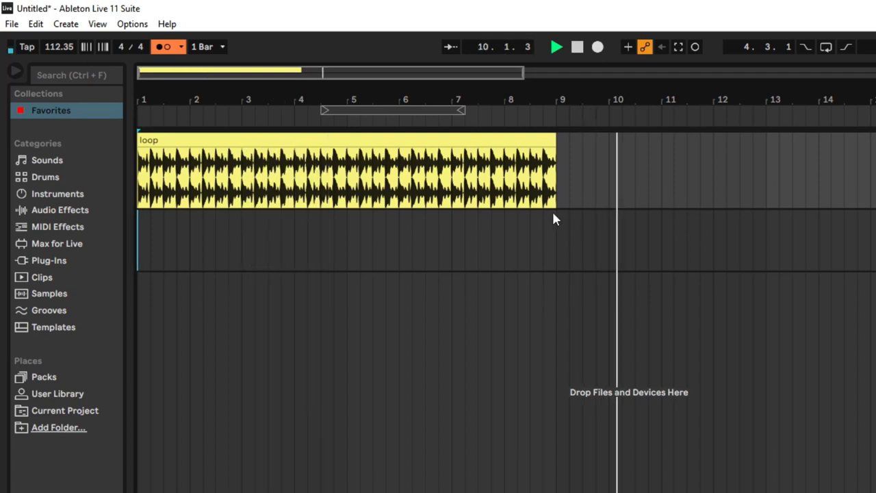
{"action": "left_click", "coordinate": [597, 47]}
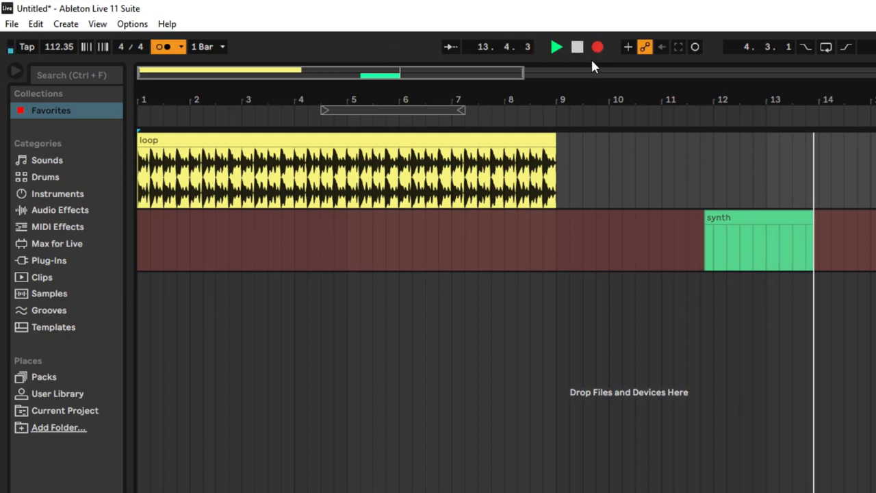
{"action": "key", "text": "F9"}
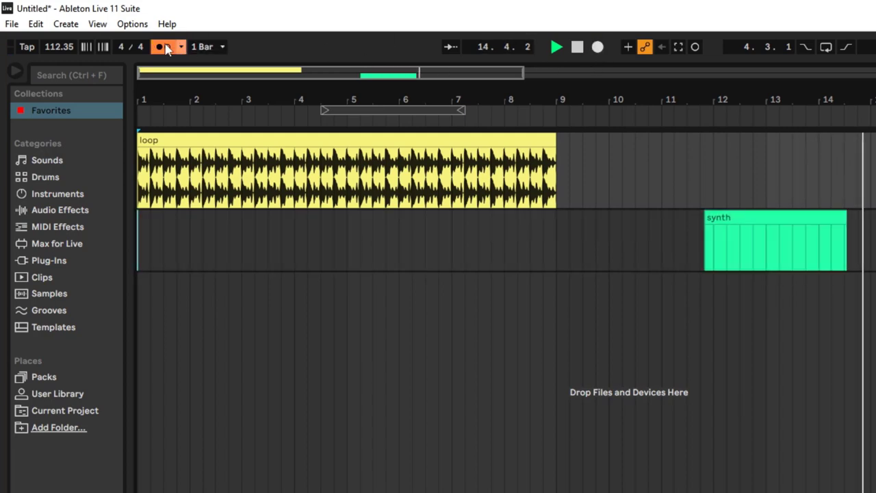
Step: Record a synth clip from bar 1, switching the metronome on during the take, and play the arrangement from the start
{"action": "left_click", "coordinate": [598, 47]}
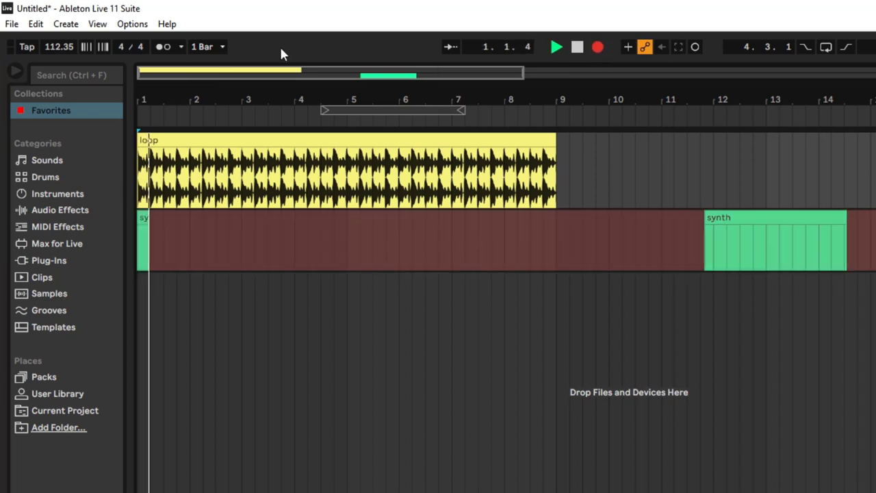
{"action": "left_click", "coordinate": [163, 47]}
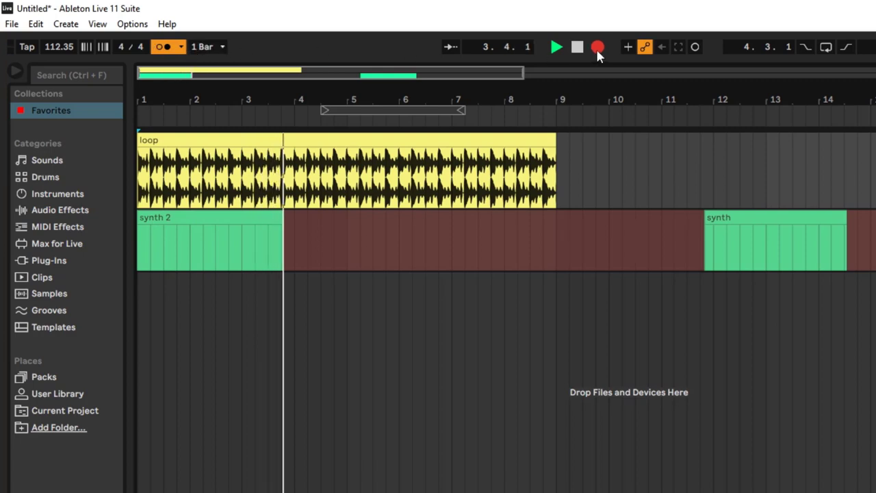
{"action": "left_click", "coordinate": [576, 48]}
{"action": "left_click", "coordinate": [554, 48]}
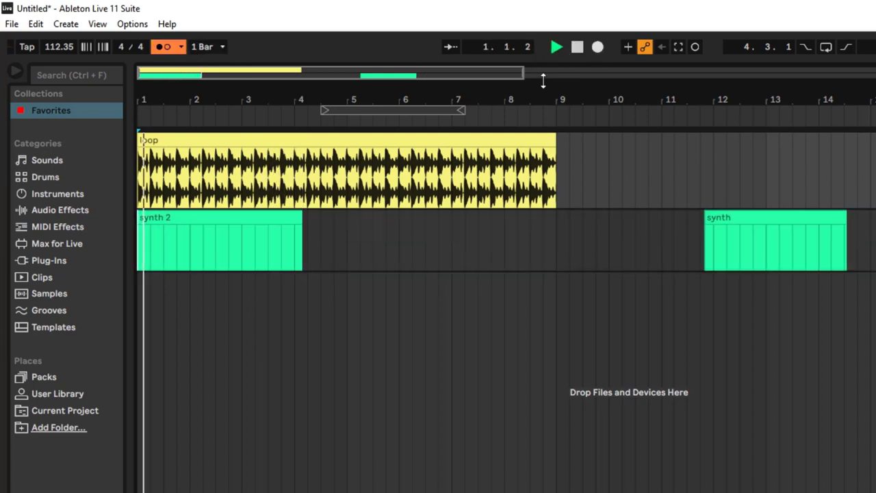
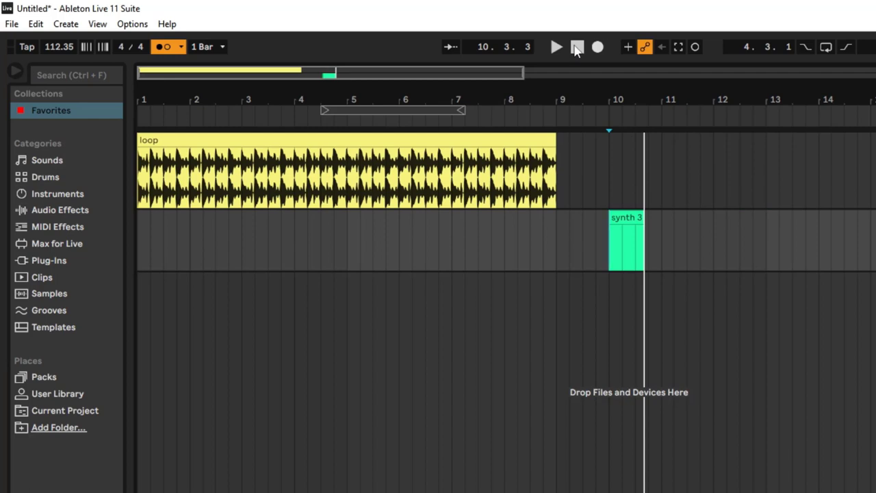
Step: Set the metronome's count-in to 1 Bar and delete the synth clip at bar 10
{"action": "left_click", "coordinate": [182, 46]}
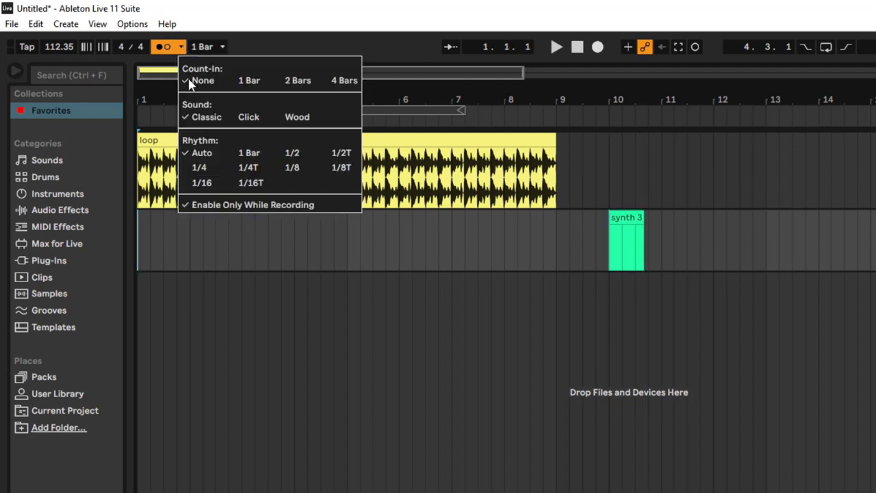
{"action": "left_click", "coordinate": [241, 81]}
{"action": "left_click", "coordinate": [634, 217]}
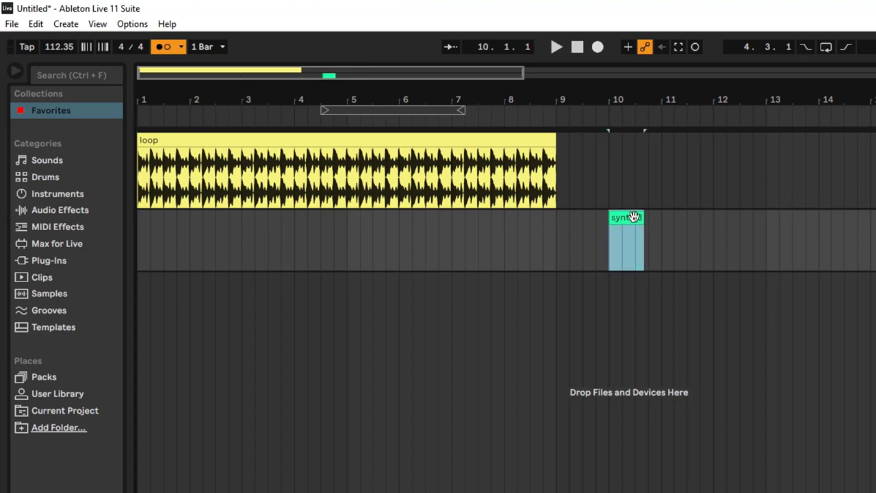
{"action": "key", "text": "Delete"}
Step: Test the count-in by recording a short synth clip from bar 1, and delete the recorded clip
{"action": "left_click", "coordinate": [139, 225]}
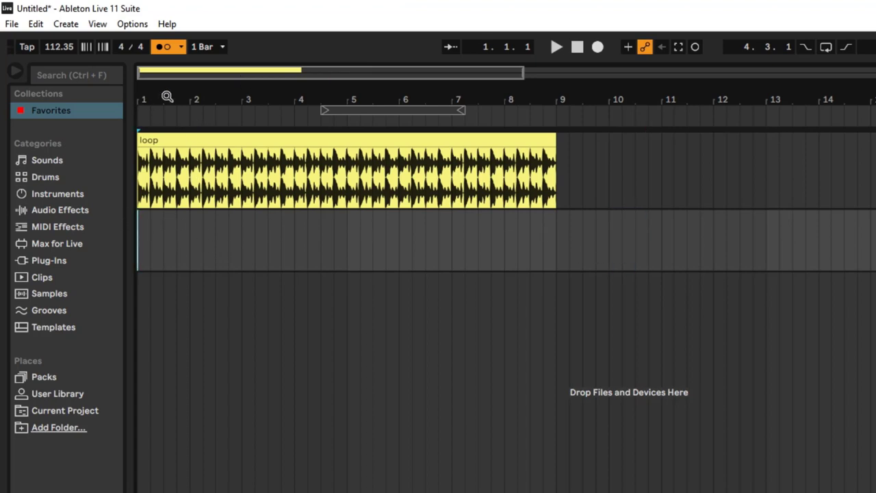
{"action": "left_click", "coordinate": [182, 47]}
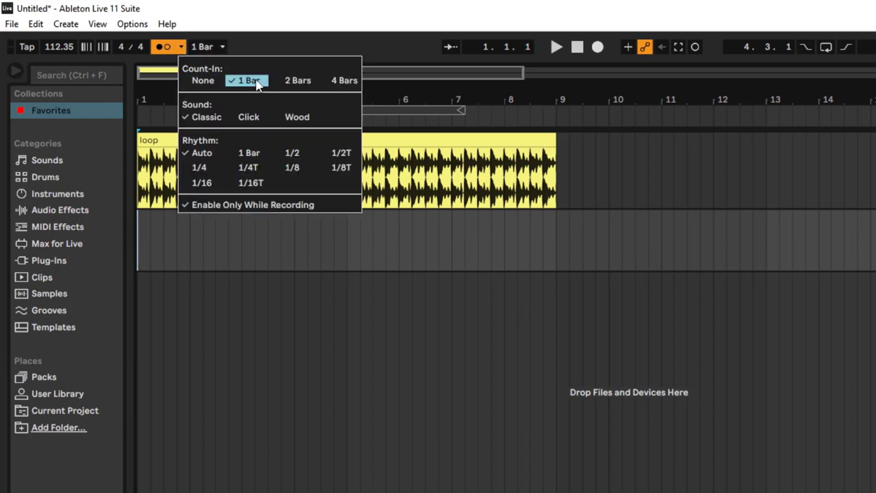
{"action": "left_click", "coordinate": [285, 42]}
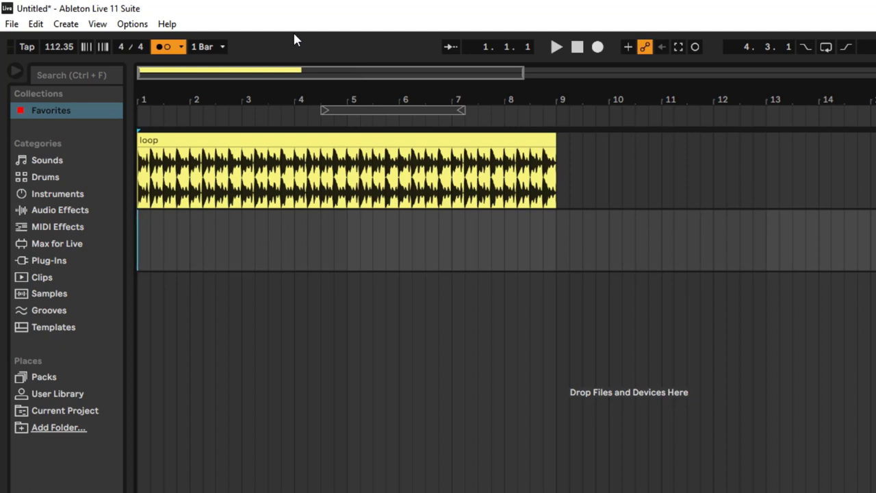
{"action": "left_click", "coordinate": [597, 48]}
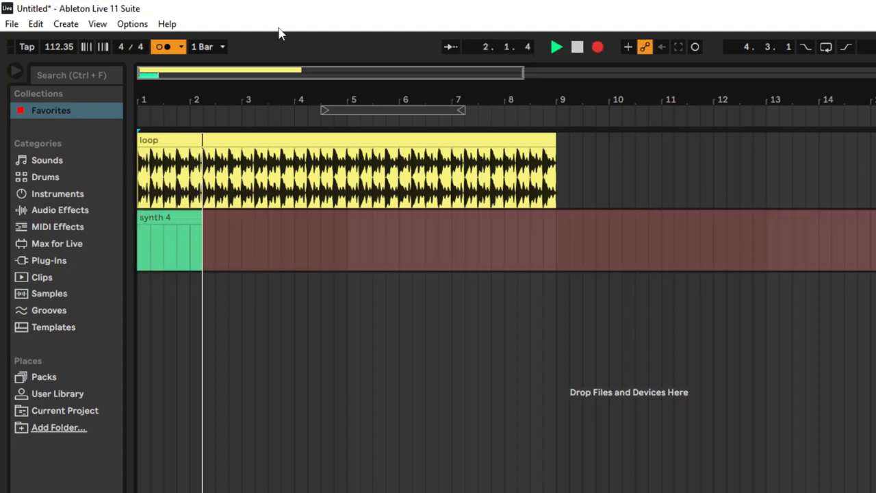
{"action": "left_click", "coordinate": [577, 47]}
{"action": "left_click", "coordinate": [187, 217]}
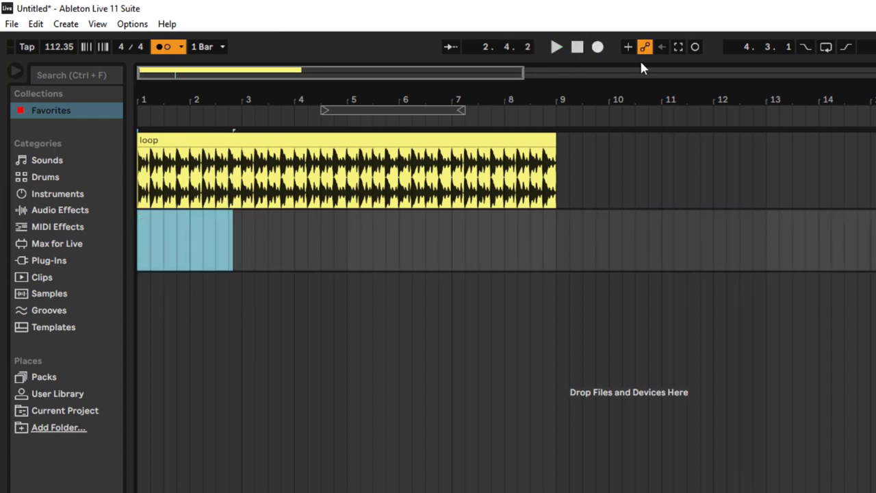
{"action": "left_click", "coordinate": [578, 53]}
{"action": "key", "text": "Delete"}
Step: Set the metronome's count-in to 2 Bars, test it by recording a short synth clip from bar 1, and delete the clip
{"action": "left_click", "coordinate": [182, 48]}
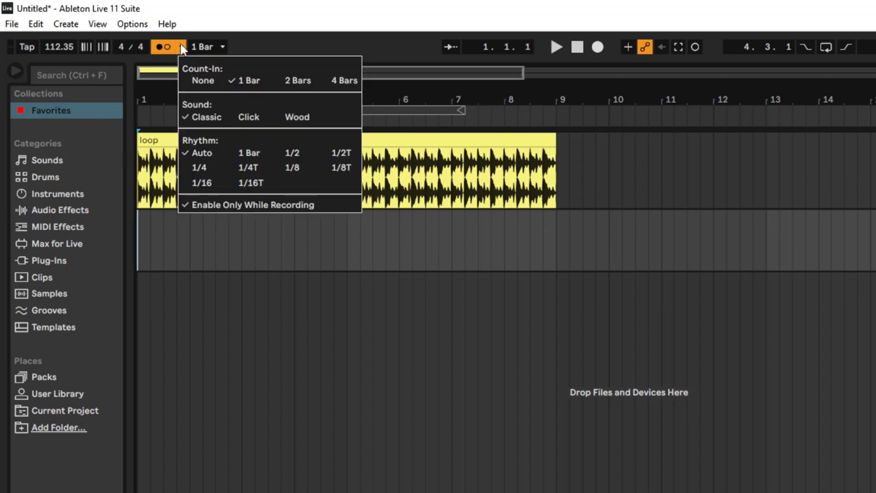
{"action": "left_click", "coordinate": [298, 81]}
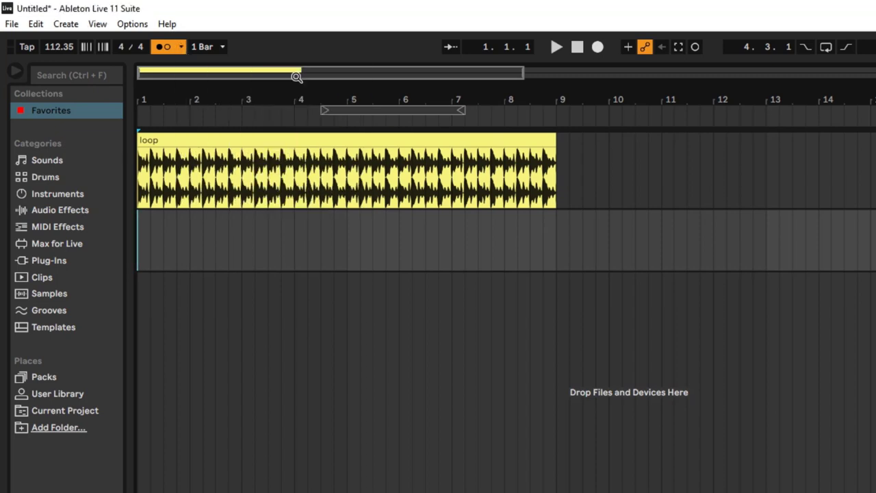
{"action": "left_click", "coordinate": [598, 47]}
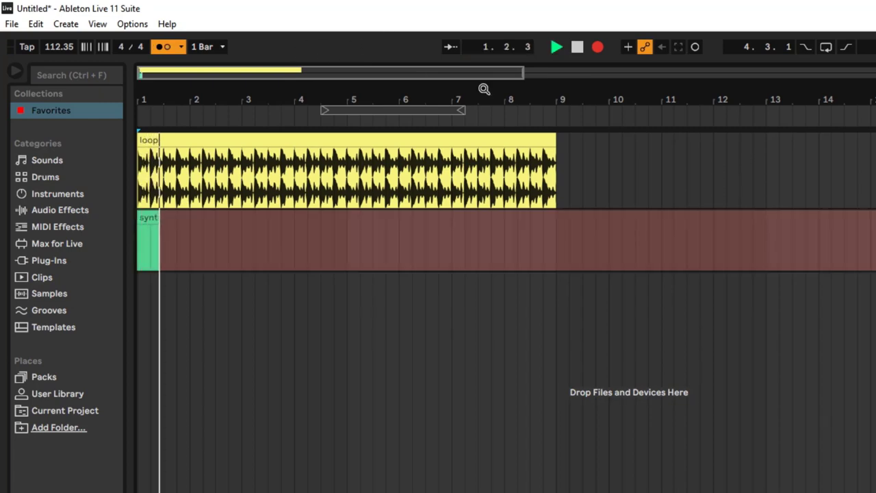
{"action": "left_click", "coordinate": [577, 47]}
{"action": "left_click", "coordinate": [175, 218]}
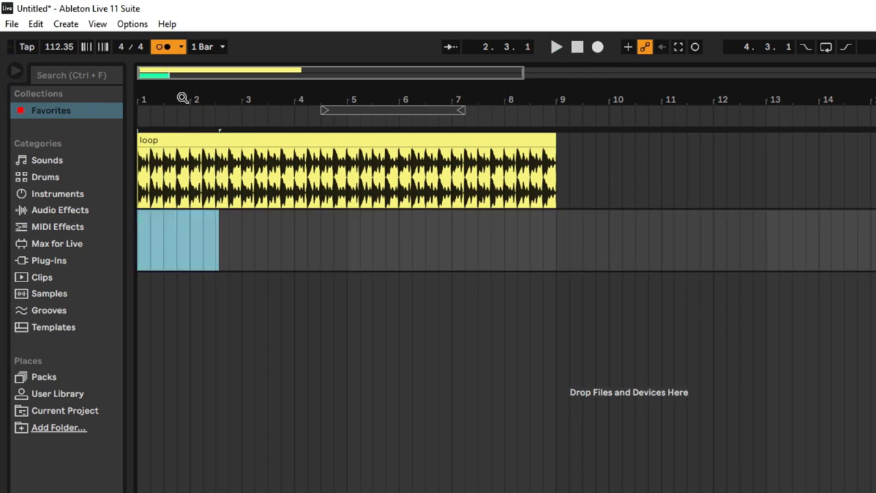
Step: Set the metronome's count-in to None and turn off Enable Only While Recording
{"action": "left_click", "coordinate": [182, 51]}
{"action": "left_click", "coordinate": [201, 81]}
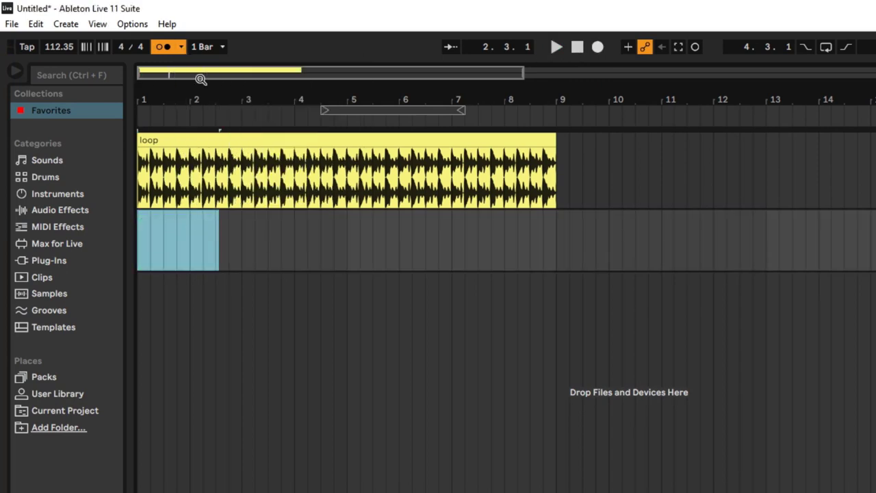
{"action": "left_click", "coordinate": [181, 46]}
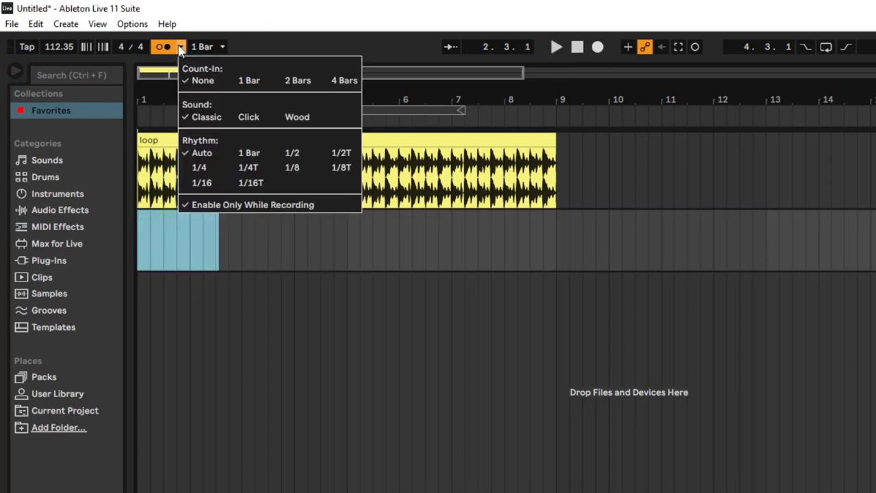
{"action": "left_click", "coordinate": [235, 205]}
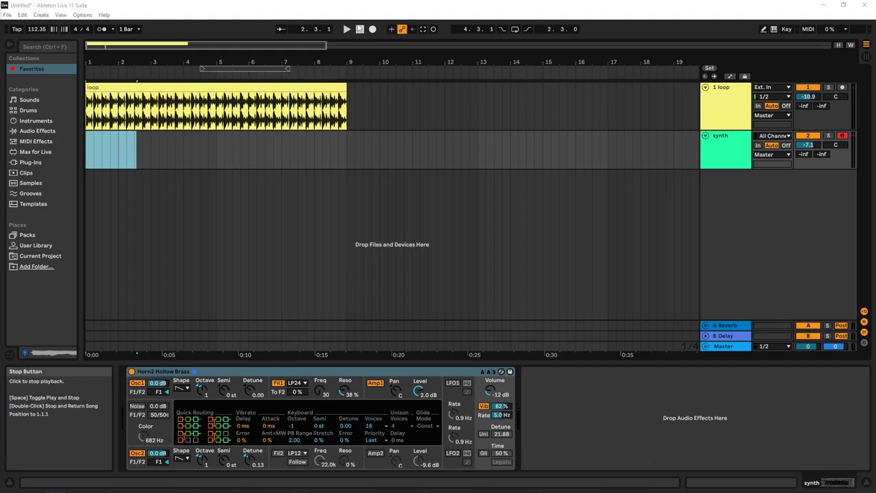
Step: Play the arrangement from the start, restart it several times while it runs, and return the song position to 1.1.1
{"action": "double_click", "coordinate": [359, 29]}
{"action": "left_click", "coordinate": [347, 29]}
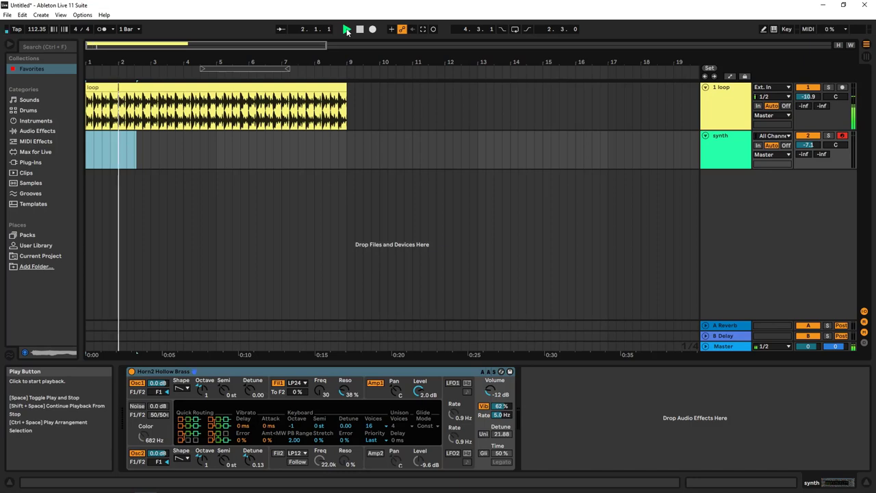
{"action": "left_click", "coordinate": [347, 30]}
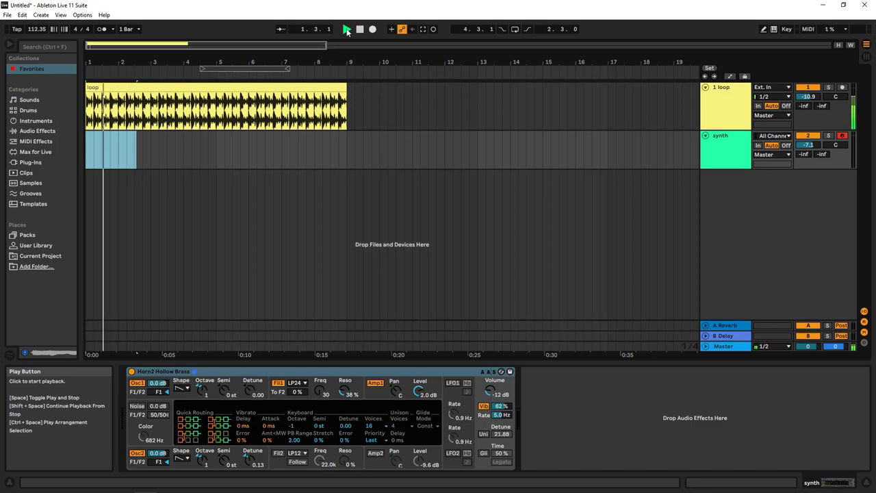
{"action": "left_click", "coordinate": [347, 30]}
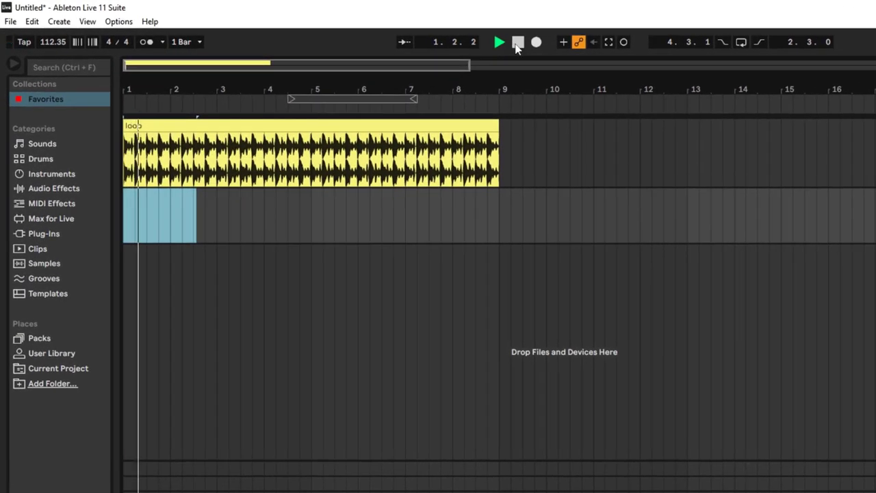
{"action": "left_click", "coordinate": [518, 43]}
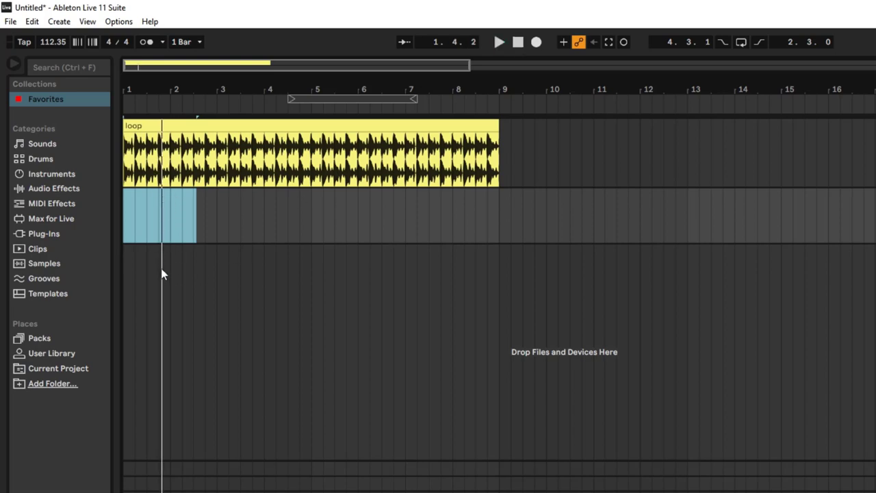
{"action": "left_click", "coordinate": [499, 43]}
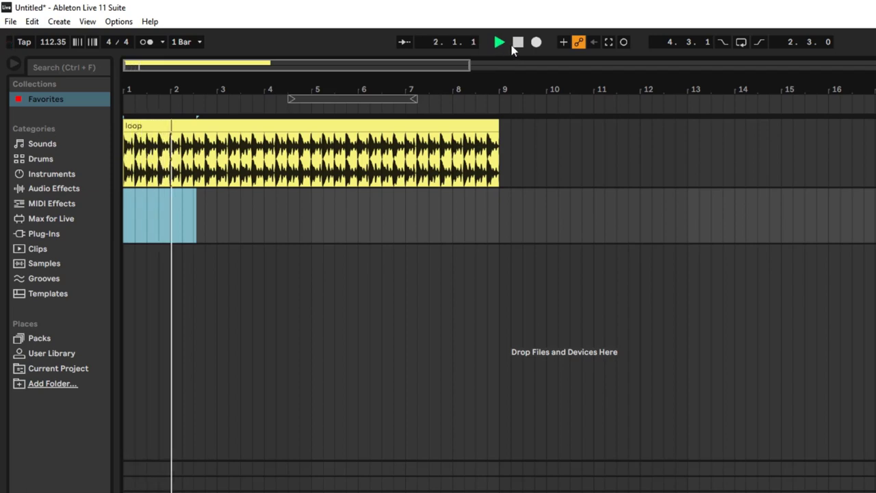
{"action": "left_click", "coordinate": [518, 43]}
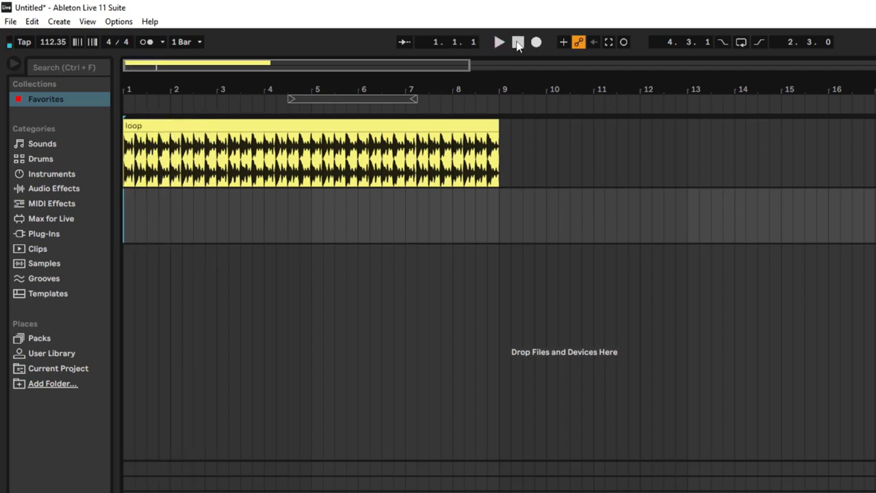
Step: Start playback from bar 10, stop it, and play the arrangement from the start
{"action": "left_click", "coordinate": [556, 90]}
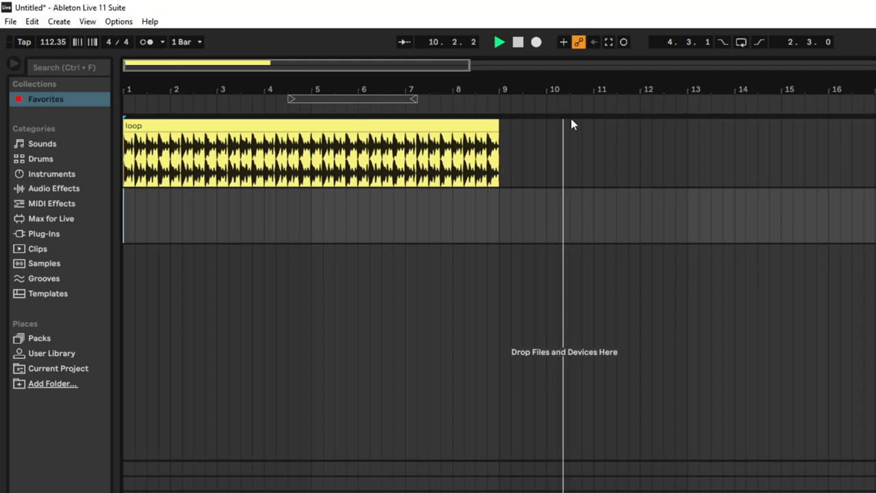
{"action": "left_click", "coordinate": [520, 44]}
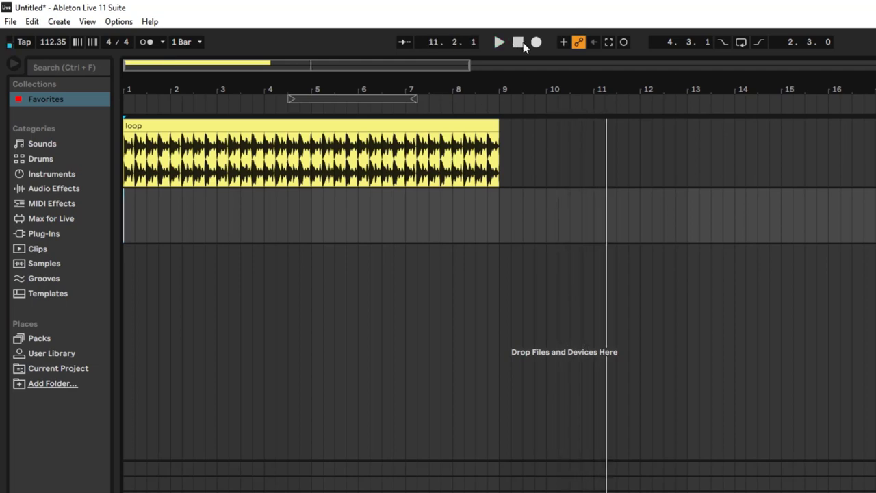
{"action": "left_click", "coordinate": [498, 43]}
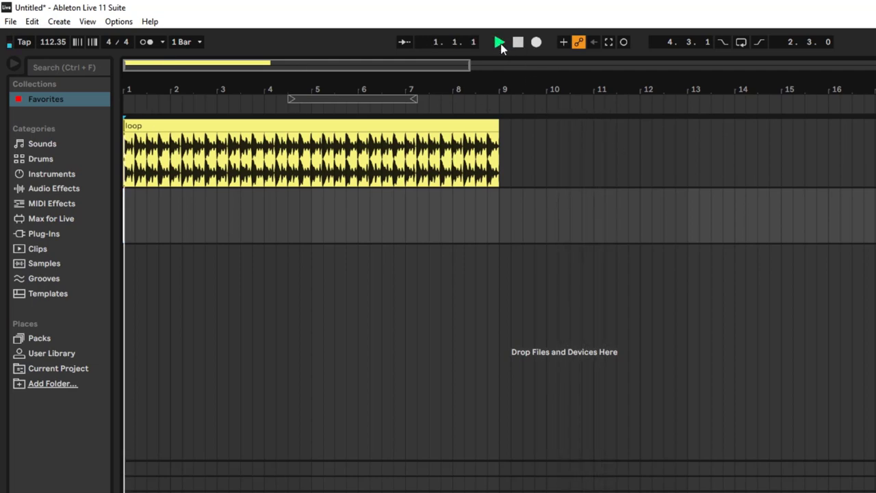
Step: Record a short synth clip from bar 2 while the arrangement is playing, and delete the recorded clip
{"action": "left_click", "coordinate": [536, 42]}
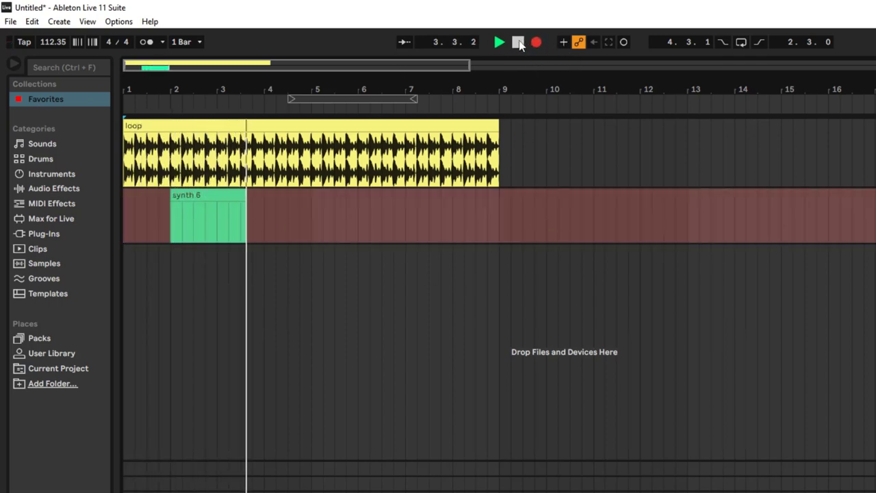
{"action": "left_click", "coordinate": [519, 43]}
{"action": "left_click", "coordinate": [201, 193]}
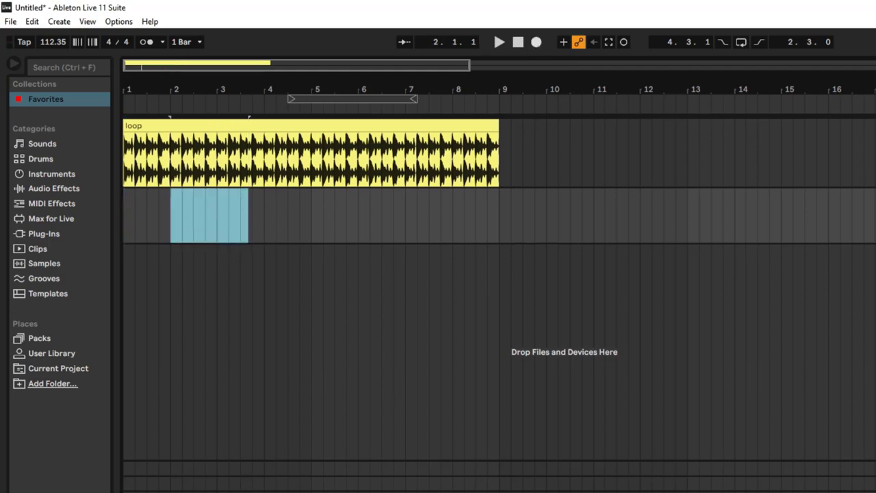
Step: Play the arrangement from the selection start at bar 2, stop it, and play again from the same point
{"action": "key", "text": "space"}
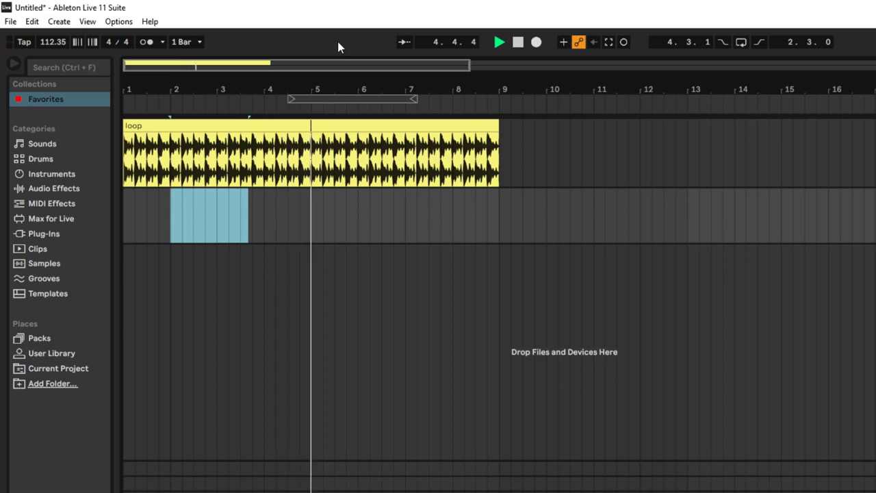
{"action": "key", "text": "space"}
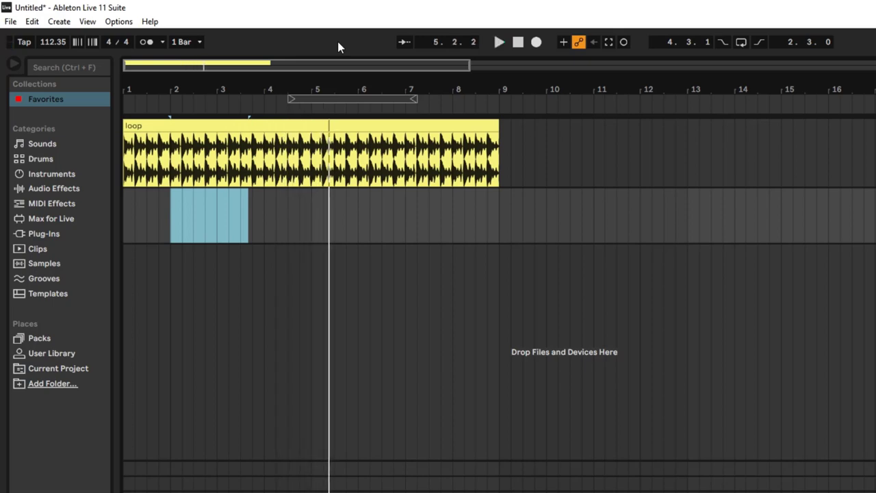
{"action": "key", "text": "space"}
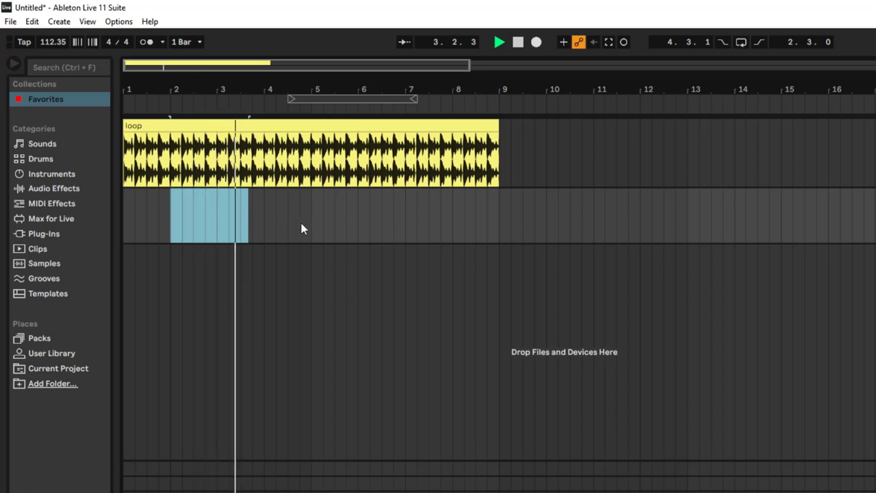
Step: Place the insert marker in the synth track at about 5.2, and start and stop playback from there
{"action": "left_click", "coordinate": [324, 224]}
{"action": "key", "text": "space"}
{"action": "key", "text": "space"}
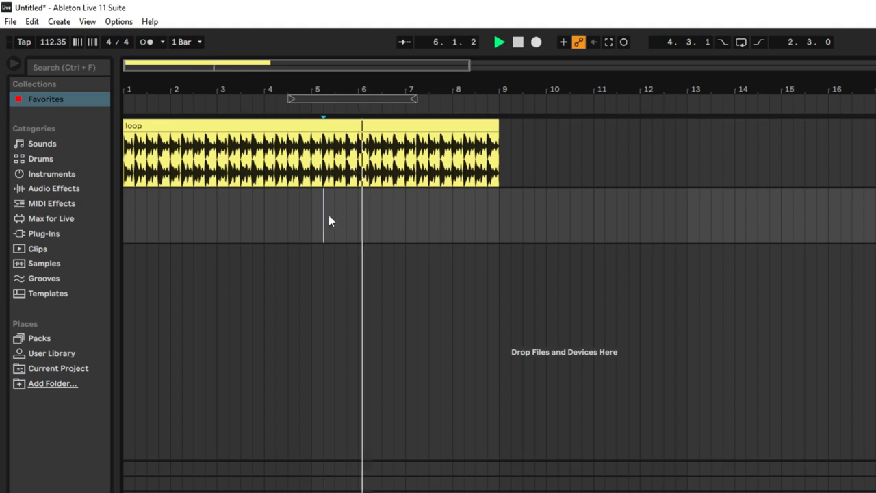
{"action": "key", "text": "space"}
{"action": "key", "text": "space"}
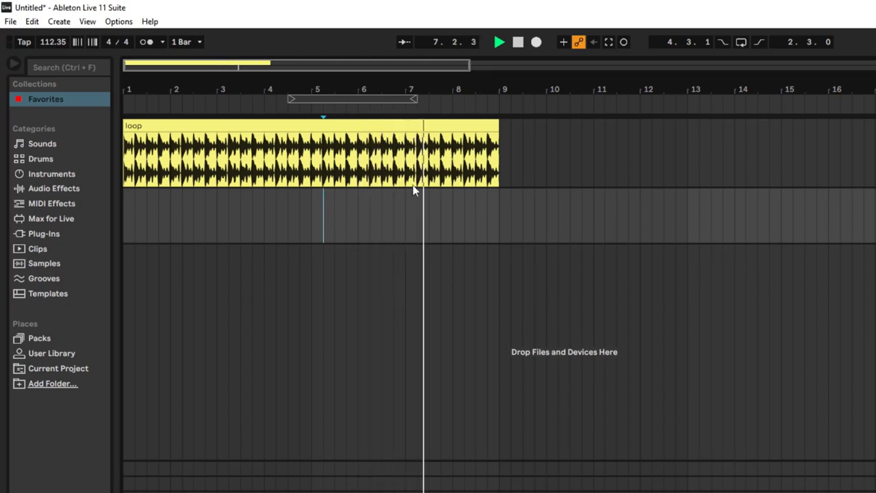
Step: Return to 1.1.1 and play the loop, repeatedly stopping and continuing playback from where it stopped
{"action": "left_click", "coordinate": [518, 42]}
{"action": "key", "text": "Home"}
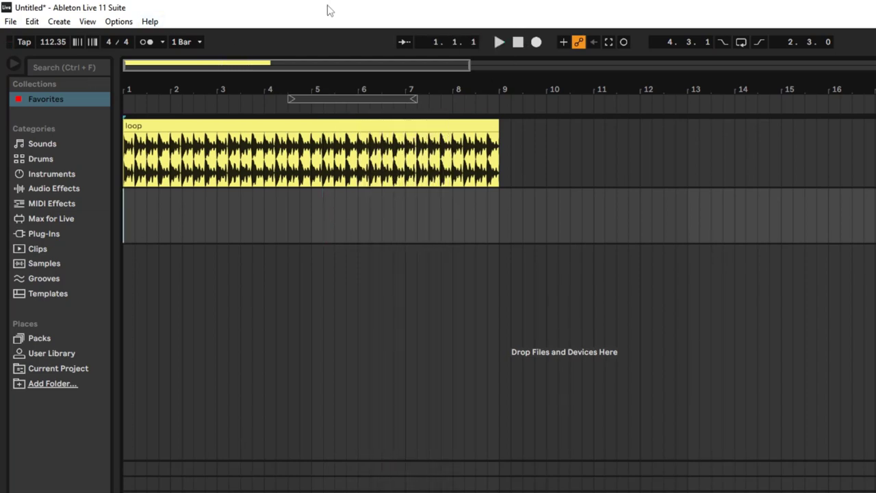
{"action": "key", "text": "space"}
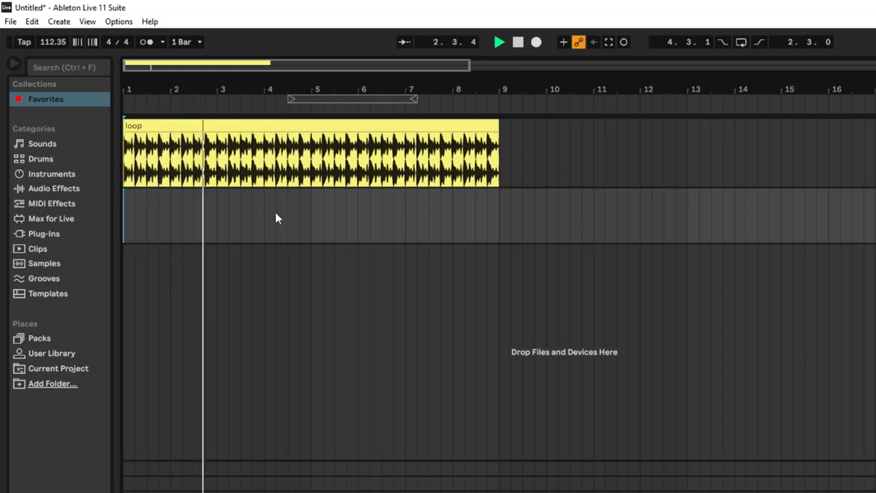
{"action": "key", "text": "space"}
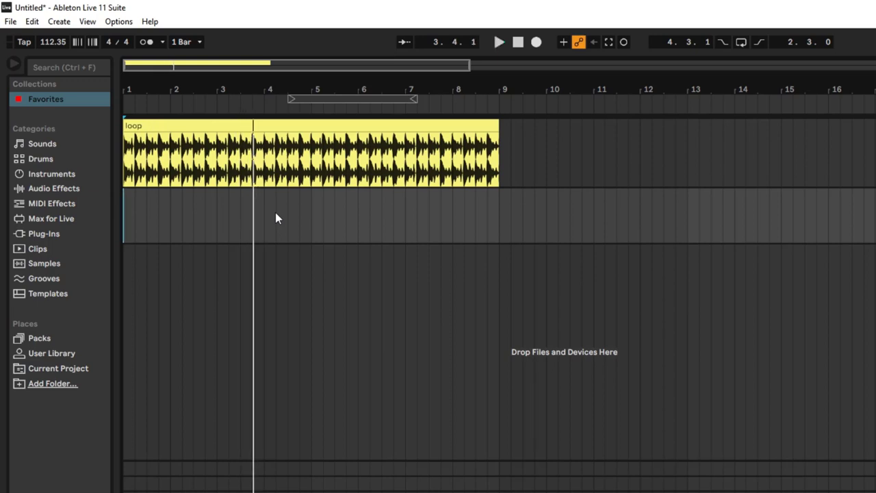
{"action": "key", "text": "space"}
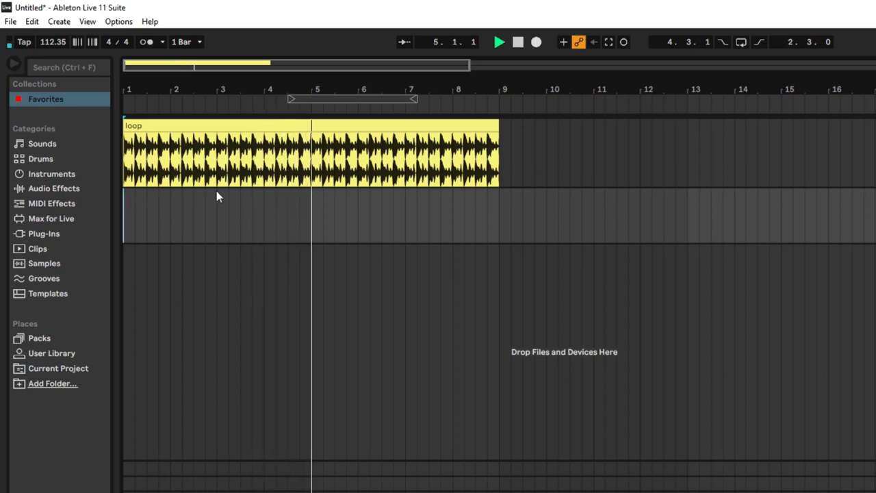
{"action": "key", "text": "space"}
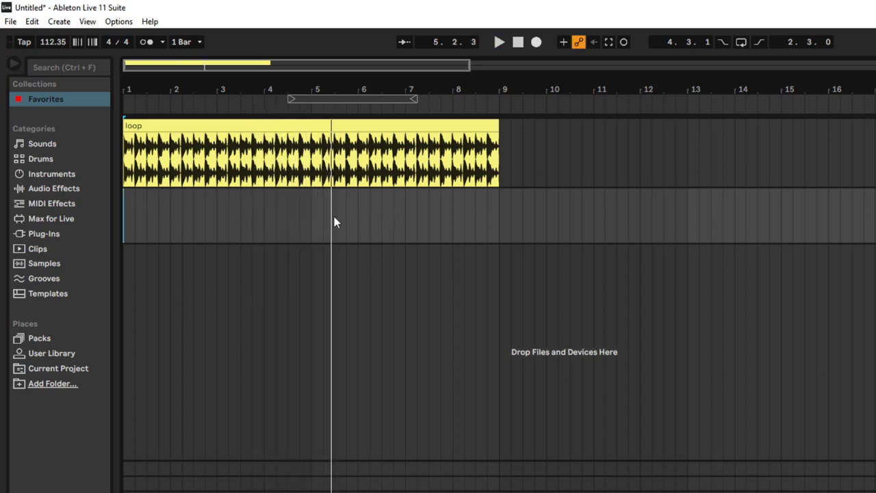
{"action": "key", "text": "space"}
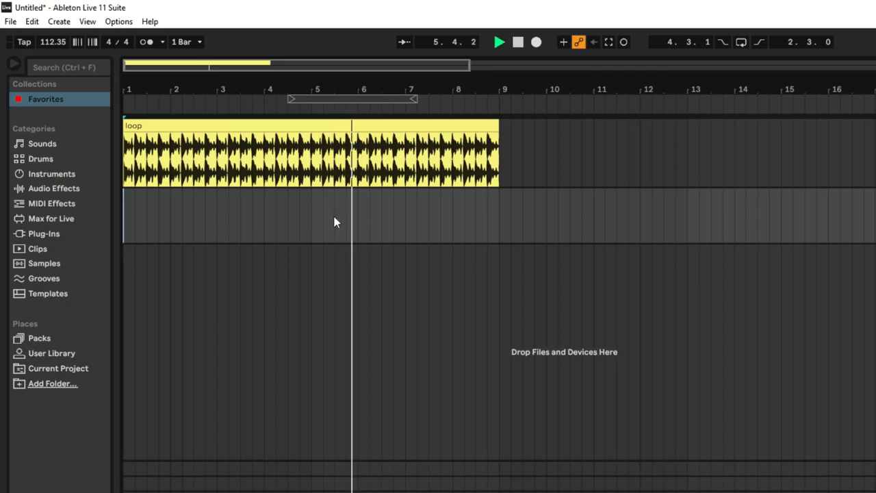
{"action": "key", "text": "space"}
{"action": "key", "text": "space"}
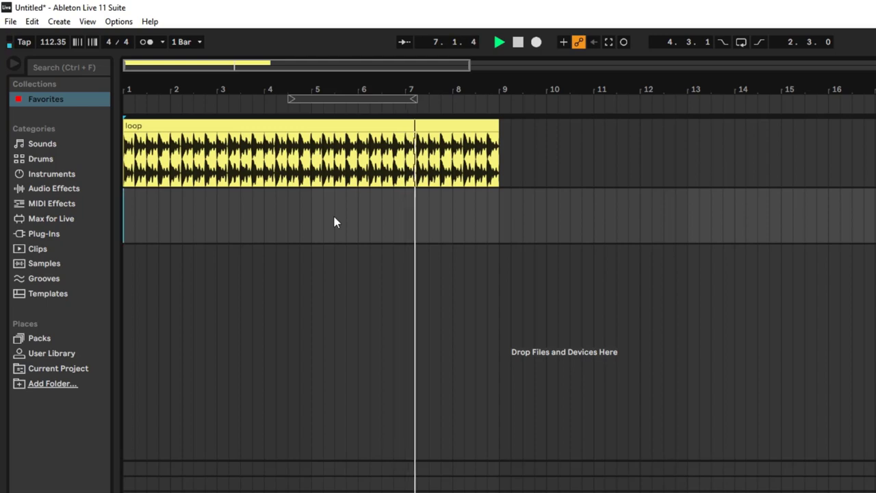
{"action": "key", "text": "space"}
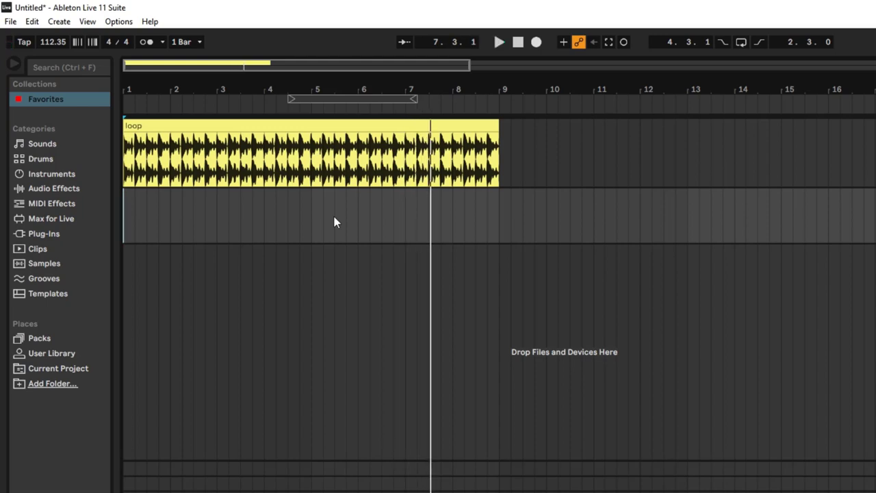
{"action": "key", "text": "space"}
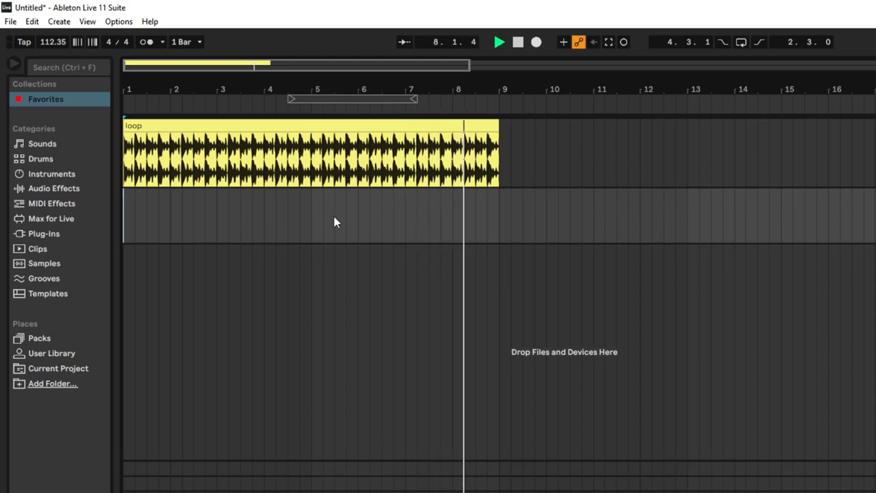
{"action": "key", "text": "space"}
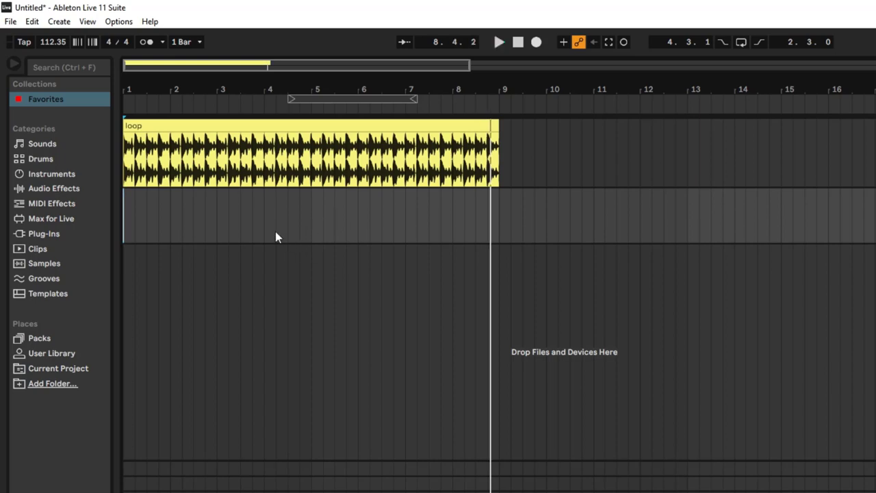
Step: Select and play a synth track range from bar 3 to bar 5, and another from about 10.2 to bar 14
{"action": "left_click_drag", "start_coordinate": [219, 208], "coordinate": [310, 221]}
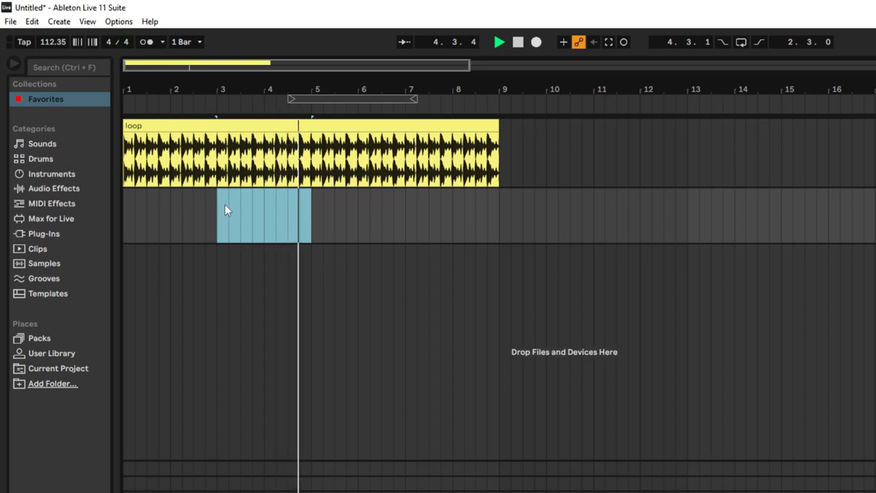
{"action": "left_click_drag", "start_coordinate": [556, 218], "coordinate": [731, 232]}
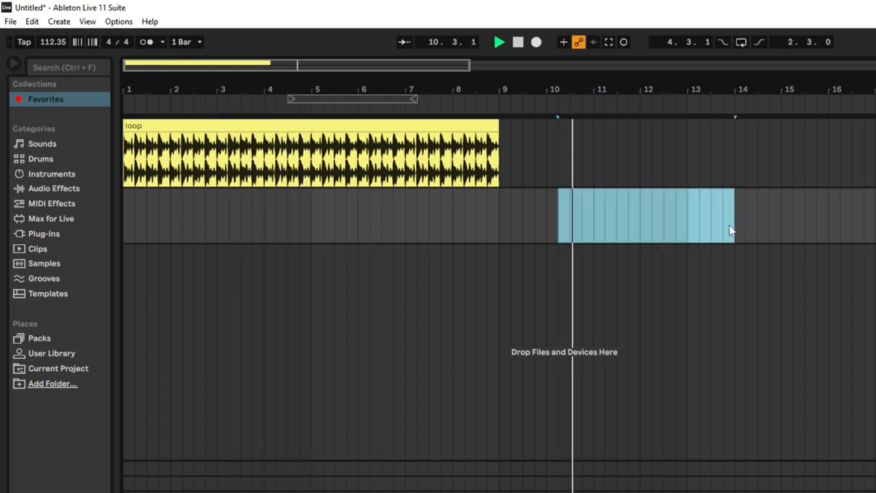
Step: Stop playback, return the song position to 1.1.1, and play the loop from there
{"action": "left_click", "coordinate": [517, 43]}
{"action": "left_click", "coordinate": [517, 43]}
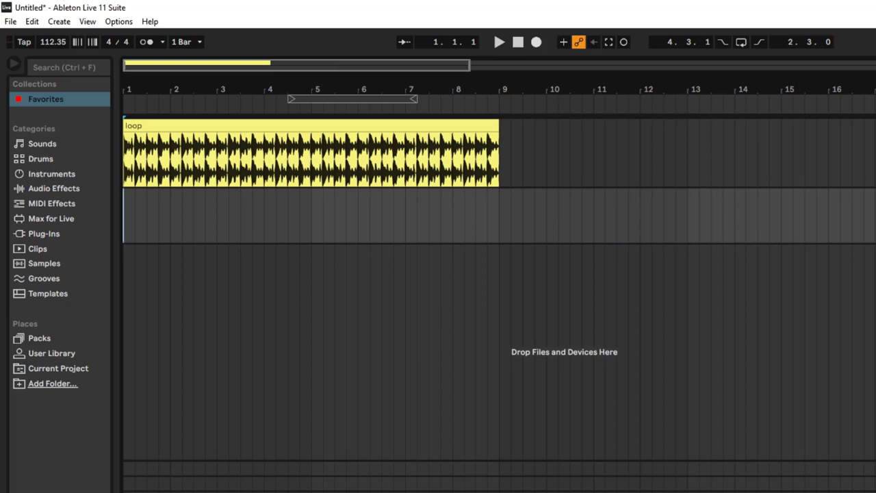
{"action": "key", "text": "space"}
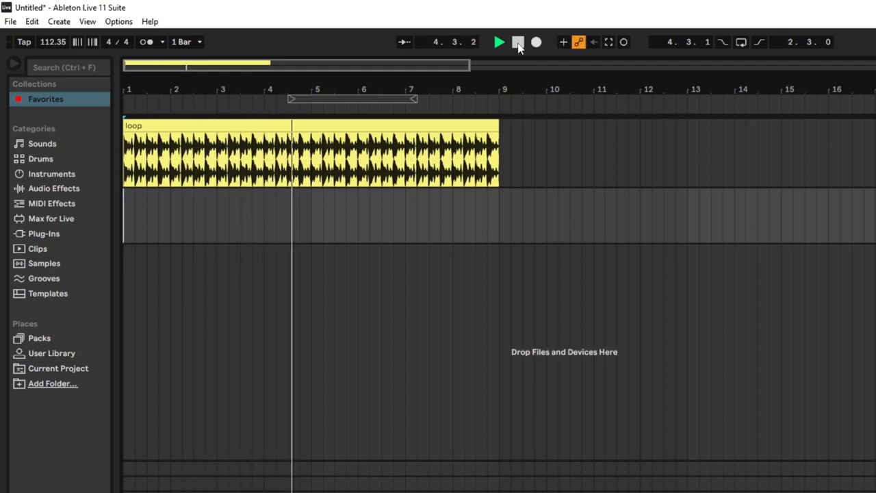
Step: Switch arrangement recording on and off three times during playback, recording three short synth clips between bars 5 and 9
{"action": "key", "text": "F9"}
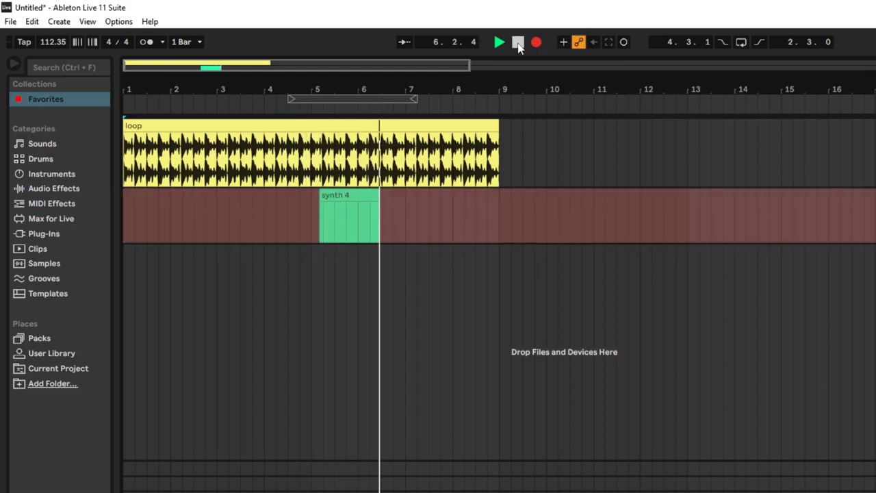
{"action": "key", "text": "F9"}
{"action": "key", "text": "F9"}
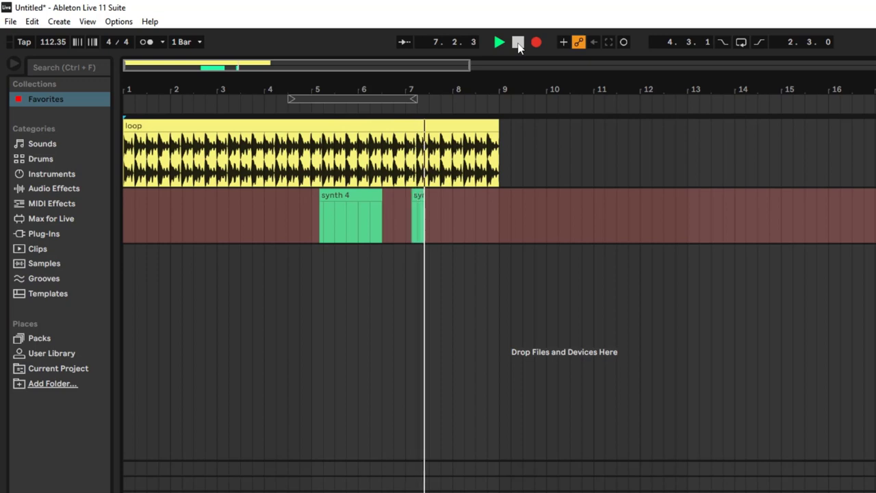
{"action": "key", "text": "F9"}
{"action": "key", "text": "F9"}
{"action": "key", "text": "F9"}
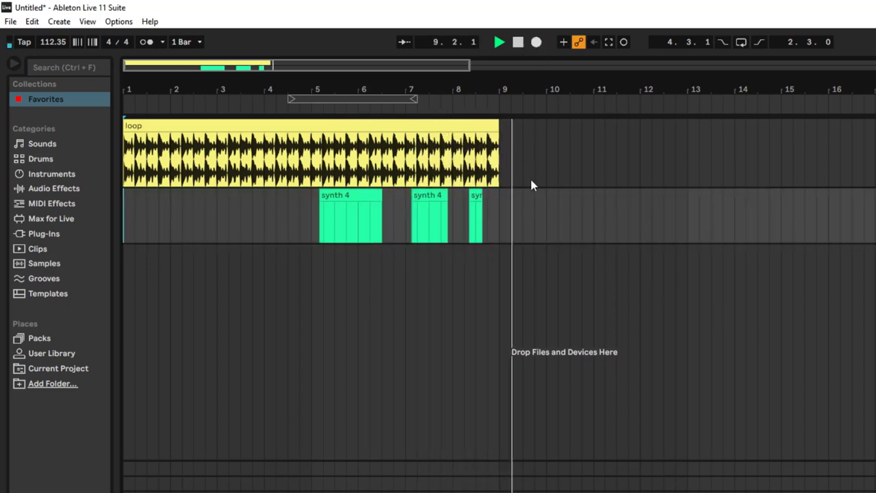
Step: Select the synth track from about 9.2 back to bar 2, stop playback, and place the insert marker at 8.1.1, 11.2.1 and about bar 15
{"action": "left_click_drag", "start_coordinate": [511, 212], "coordinate": [170, 215]}
{"action": "key", "text": "space"}
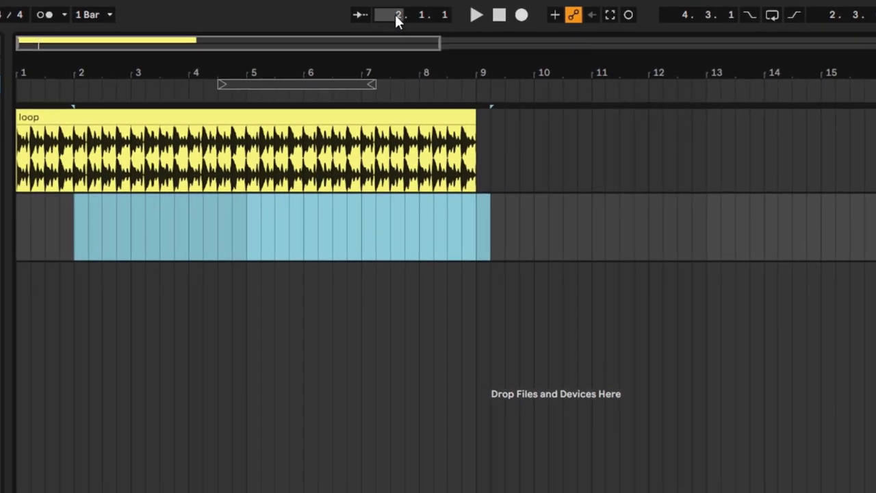
{"action": "left_click", "coordinate": [421, 234]}
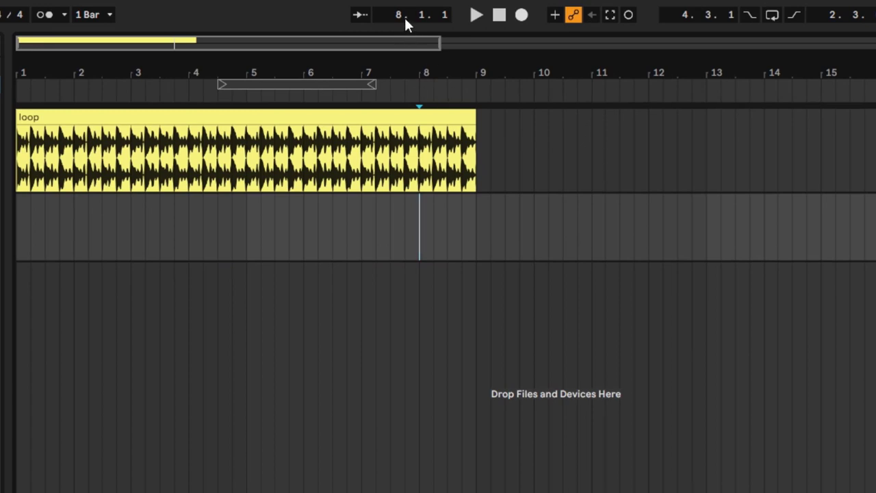
{"action": "left_click", "coordinate": [605, 222]}
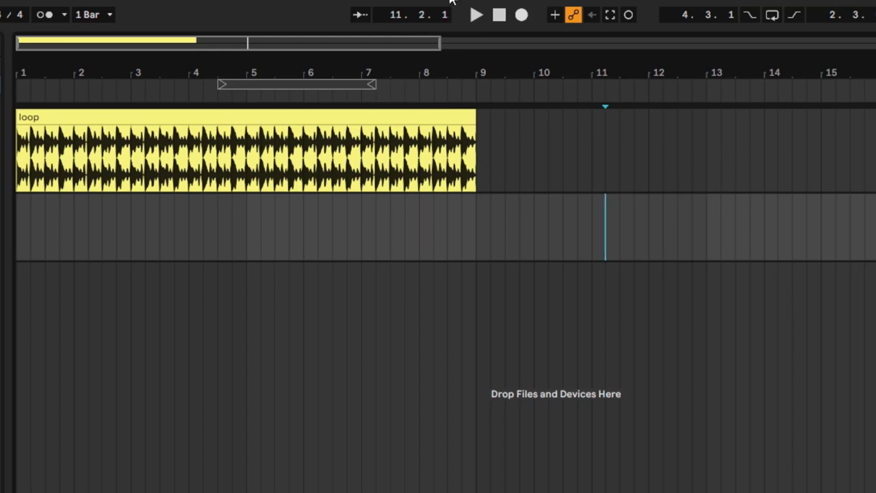
{"action": "left_click", "coordinate": [816, 242]}
Step: Set the arrangement position to bar 1 and then bar 2, place the insert marker at 3.3.1, and enter 1.1.1 as the position
{"action": "left_click_drag", "start_coordinate": [399, 16], "coordinate": [399, 27]}
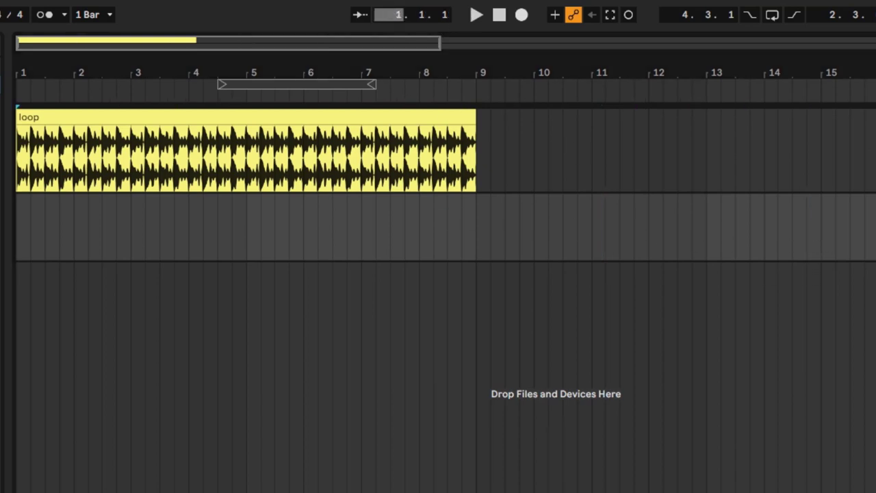
{"action": "left_click_drag", "start_coordinate": [412, 15], "coordinate": [412, 8]}
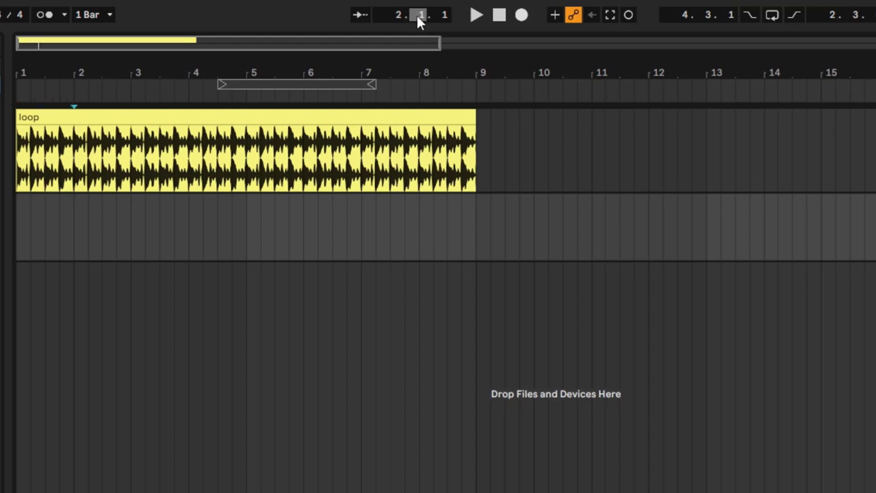
{"action": "left_click", "coordinate": [160, 233]}
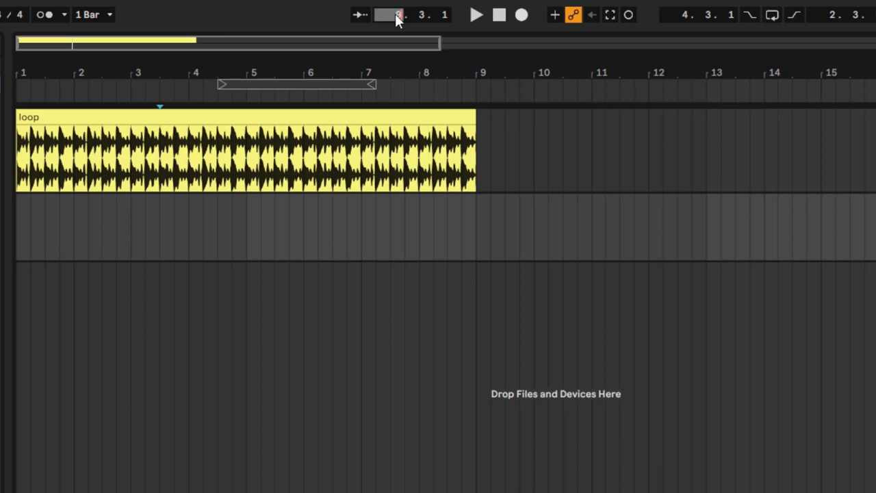
{"action": "type", "text": "9"}
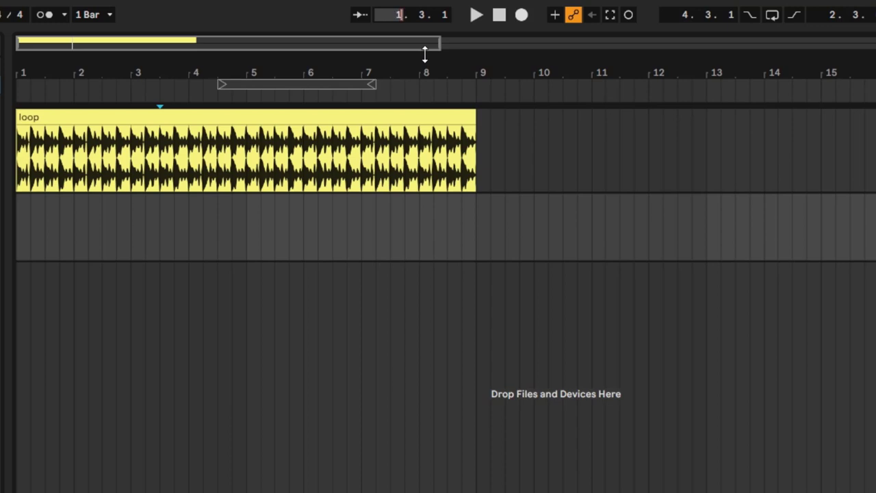
{"action": "key", "text": "Return"}
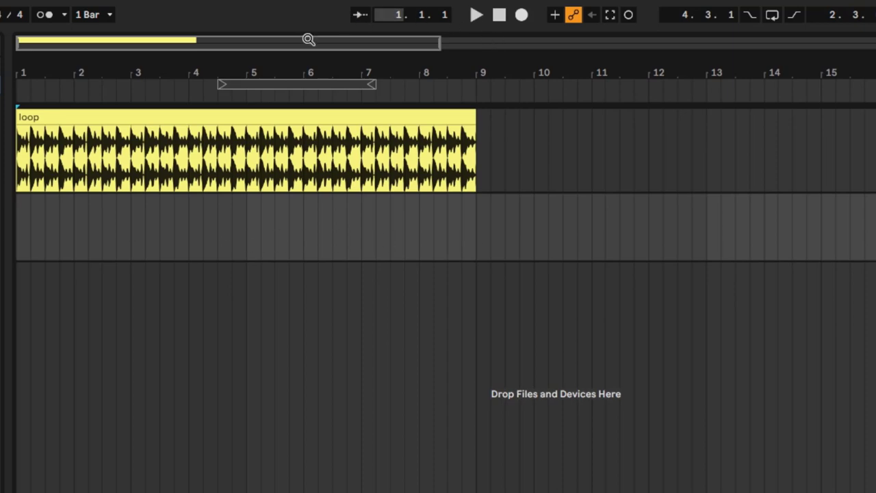
Step: Play the arrangement from 1.1.1 with Follow off until past the visible bars, and return to 1.1.1
{"action": "left_click_drag", "start_coordinate": [309, 39], "coordinate": [91, 54]}
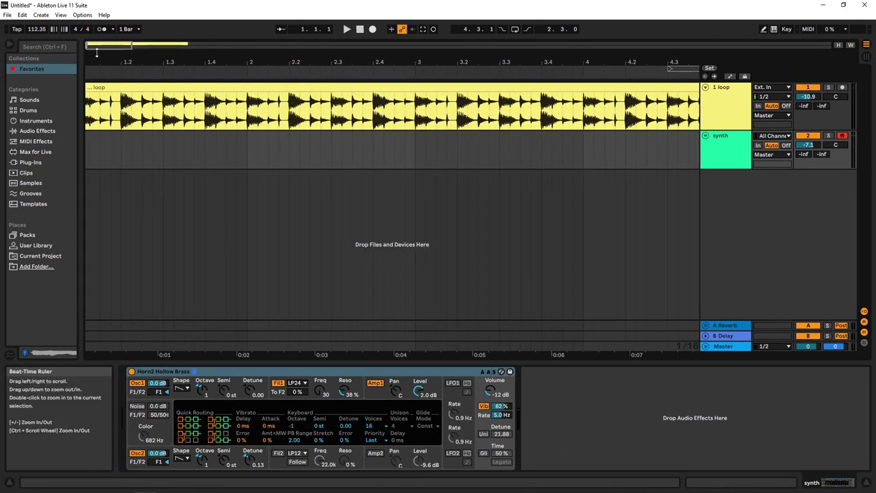
{"action": "left_click", "coordinate": [346, 30]}
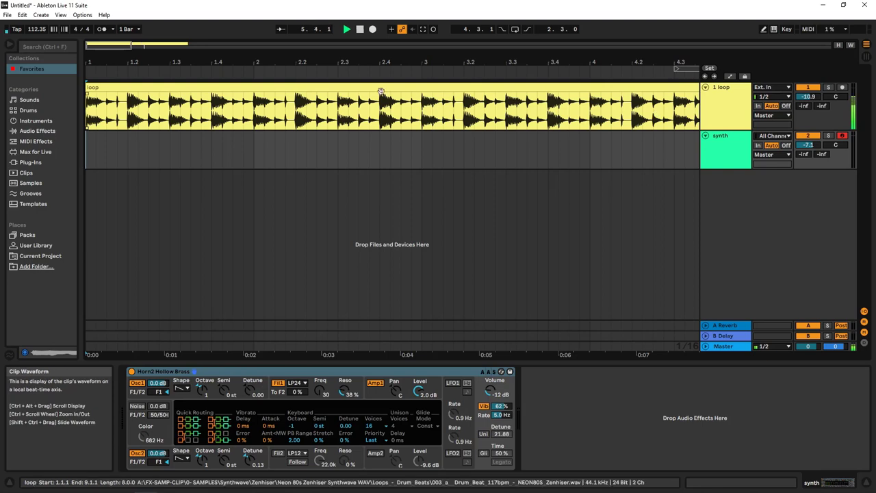
{"action": "left_click", "coordinate": [361, 30]}
{"action": "left_click", "coordinate": [361, 30]}
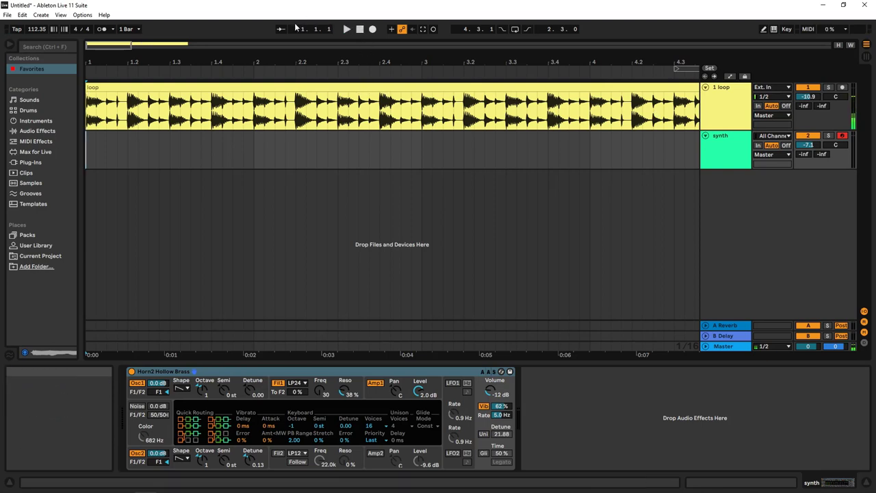
Step: Turn on Follow and use it during a playback from 1.1.1 and a MIDI recording on the synth track
{"action": "left_click", "coordinate": [281, 30]}
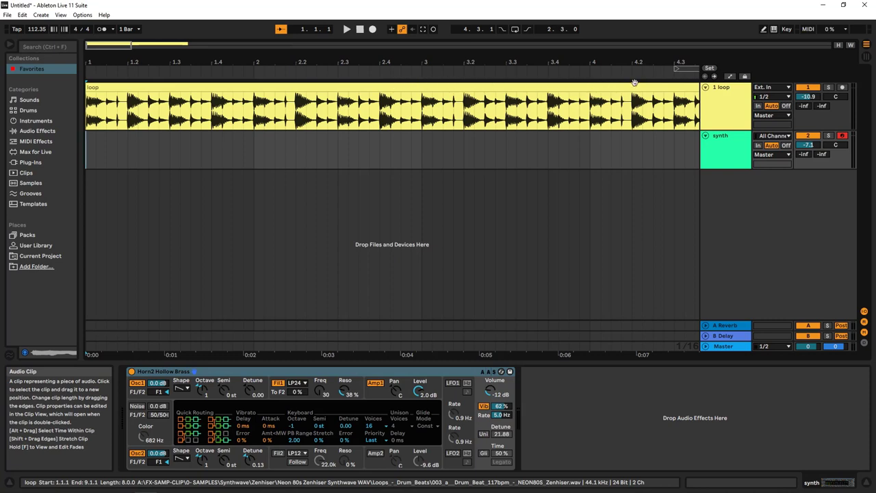
{"action": "left_click", "coordinate": [346, 29]}
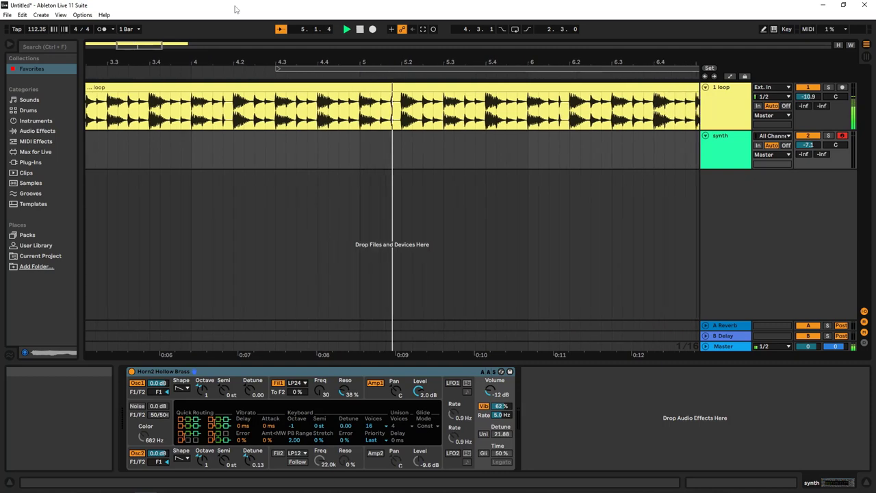
{"action": "left_click", "coordinate": [360, 29]}
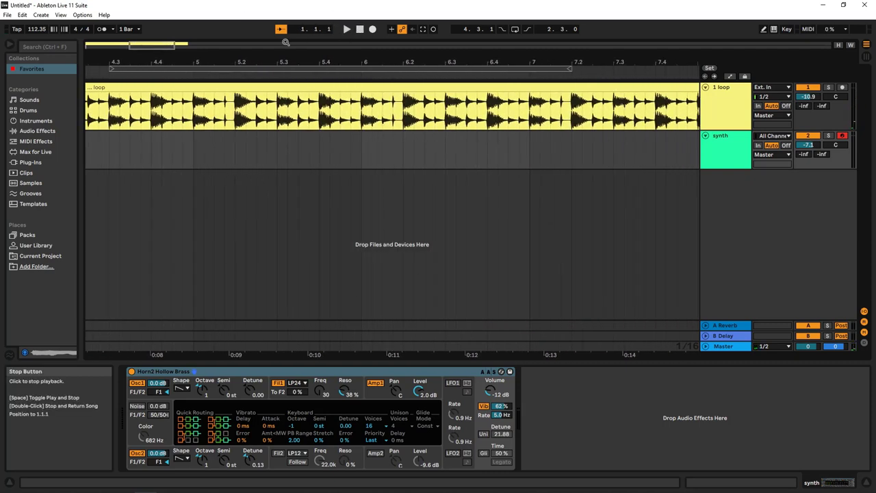
{"action": "left_click", "coordinate": [372, 28]}
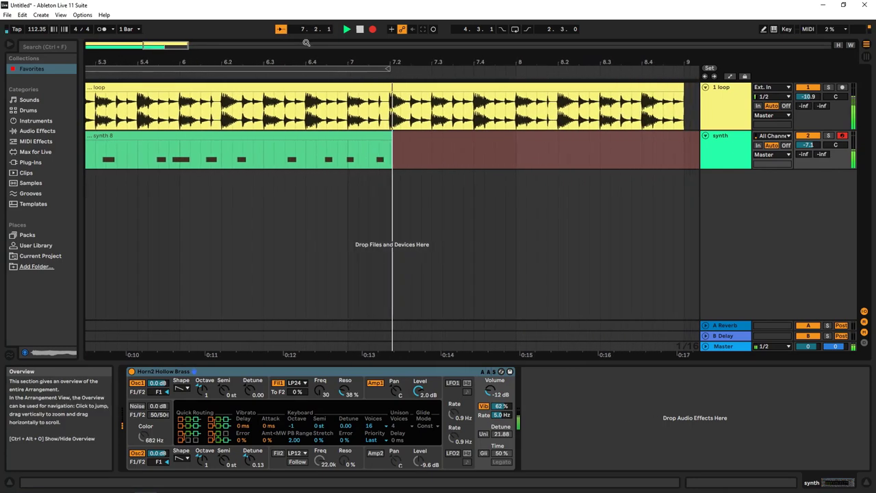
{"action": "key", "text": "space"}
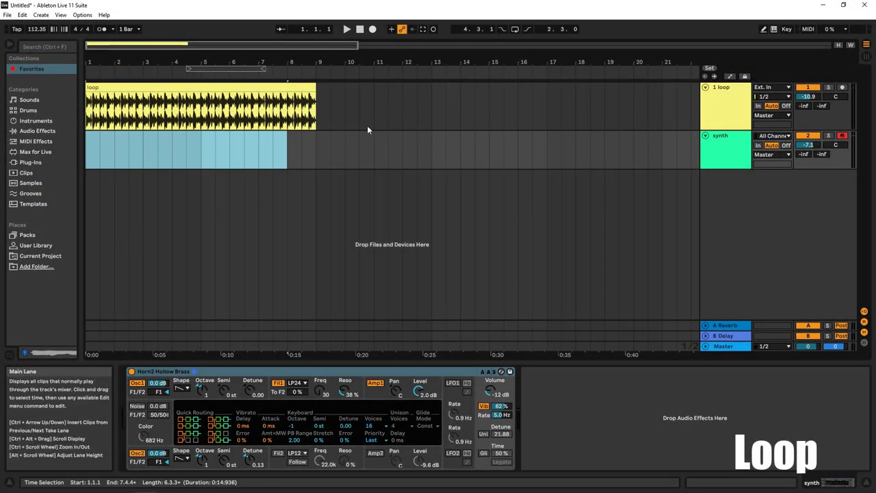
Step: Move the loop brace to start at 5.1.1 and play it, switching looping off and back on before stopping
{"action": "mouse_move", "coordinate": [226, 69]}
{"action": "left_mouse_down"}
{"action": "mouse_move", "coordinate": [197, 71]}
{"action": "mouse_move", "coordinate": [240, 71]}
{"action": "left_mouse_up"}
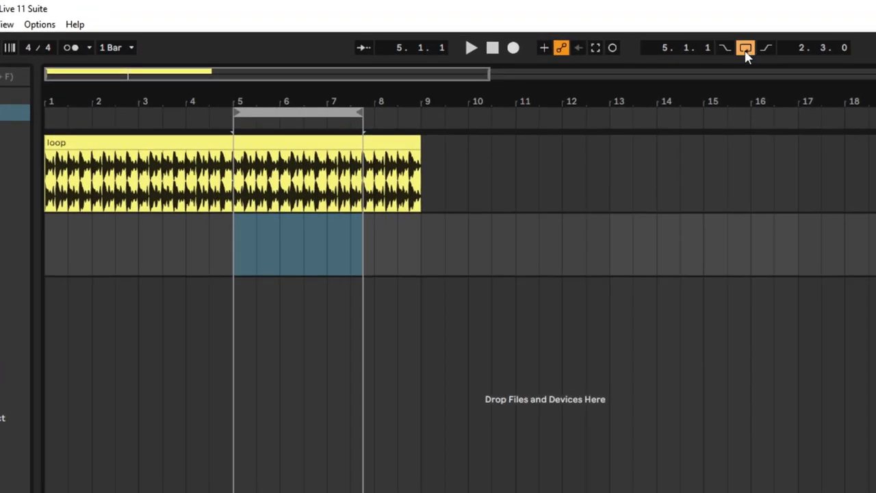
{"action": "left_click", "coordinate": [180, 122]}
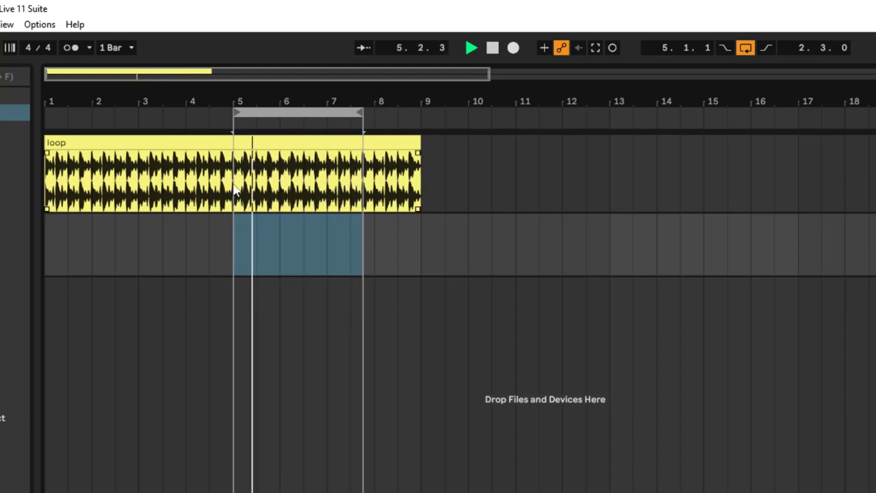
{"action": "left_click", "coordinate": [746, 47]}
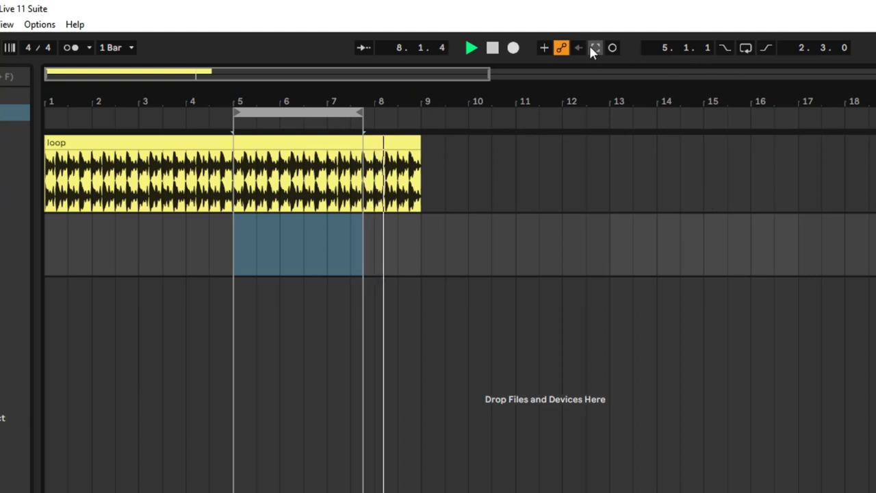
{"action": "left_click", "coordinate": [745, 47]}
{"action": "left_click", "coordinate": [492, 48]}
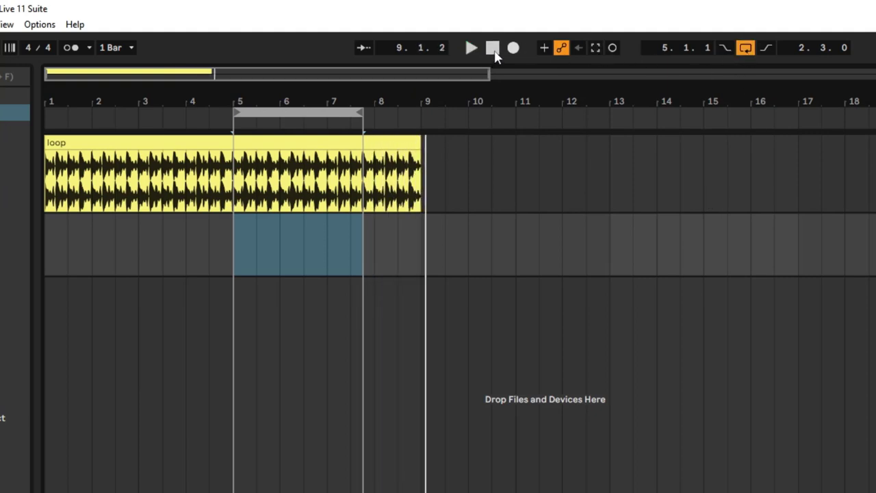
Step: Select the loop brace and shift it later in the arrangement until it starts at 8.1.1
{"action": "left_click", "coordinate": [302, 112]}
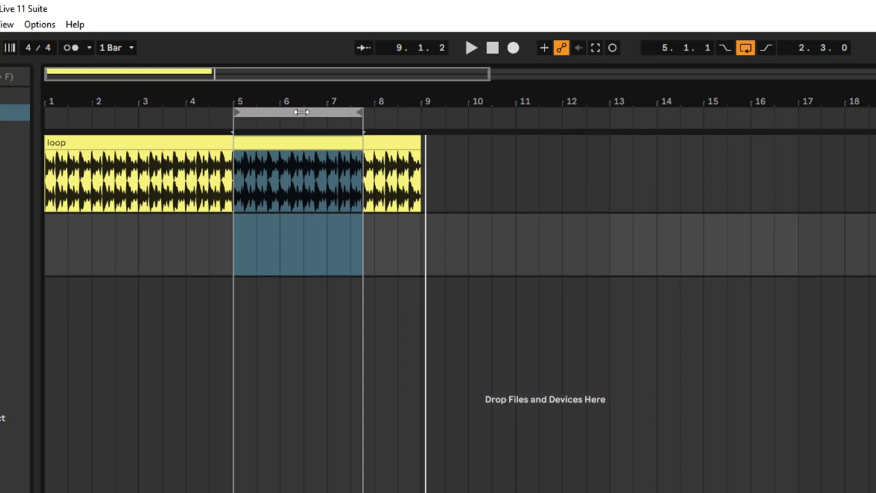
{"action": "key", "text": "Right"}
{"action": "key", "text": "Right"}
{"action": "key", "text": "Right"}
{"action": "key", "text": "Right"}
{"action": "key", "text": "Right"}
{"action": "key", "text": "Right"}
{"action": "key", "text": "Right"}
{"action": "key", "text": "Right"}
{"action": "key", "text": "Right"}
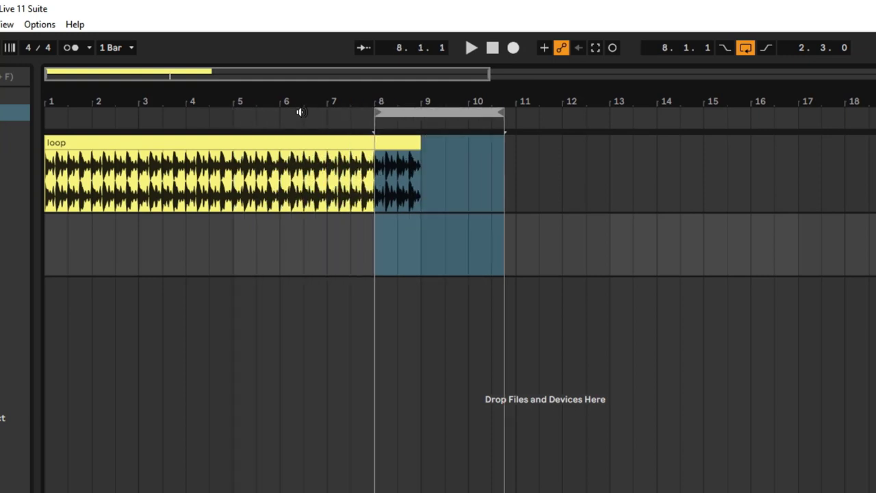
Step: Shift the loop brace earlier in the arrangement until it starts at 2.3.1
{"action": "key", "text": "Left"}
{"action": "key", "text": "Left"}
{"action": "key", "text": "Left"}
{"action": "key", "text": "Left"}
{"action": "key", "text": "Left"}
{"action": "key", "text": "Left"}
{"action": "key", "text": "Left"}
{"action": "key", "text": "Left"}
{"action": "key", "text": "Left"}
{"action": "key", "text": "Left"}
{"action": "key", "text": "Left"}
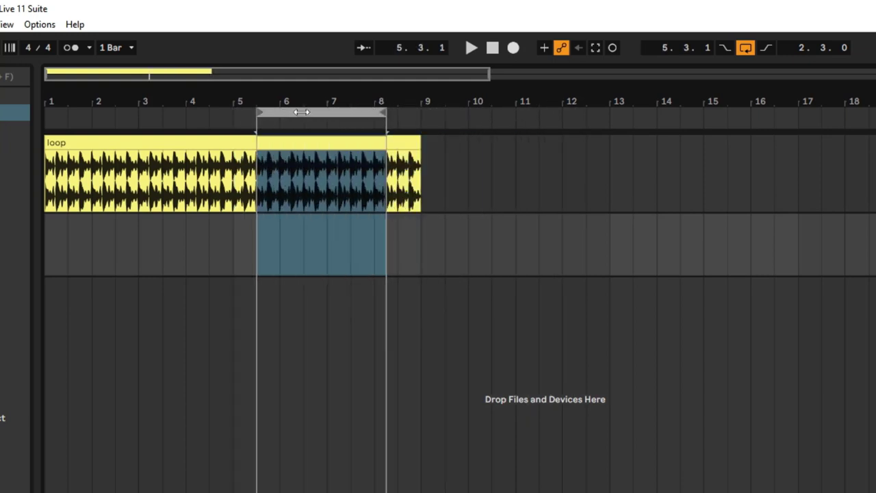
{"action": "key", "text": "Left"}
{"action": "key", "text": "Left"}
{"action": "key", "text": "Left"}
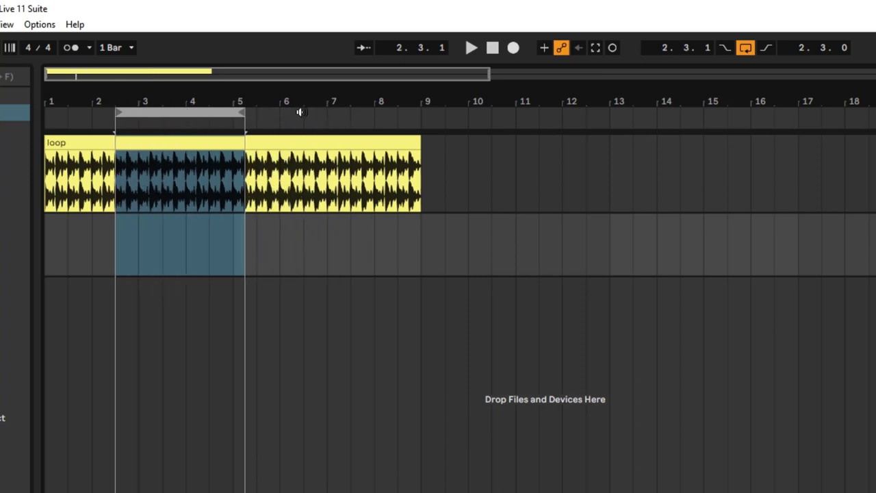
Step: Nudge the loop brace back and forth between start positions 3.3.1 and 1.1.1, ending at 1.1.1
{"action": "key", "text": "Right"}
{"action": "key", "text": "Right"}
{"action": "key", "text": "Left"}
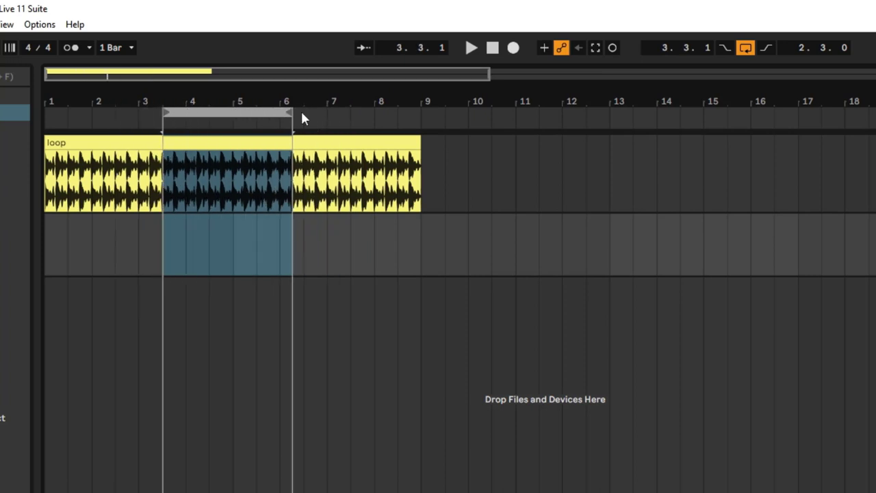
{"action": "key", "text": "Left"}
{"action": "key", "text": "Left"}
{"action": "key", "text": "Left"}
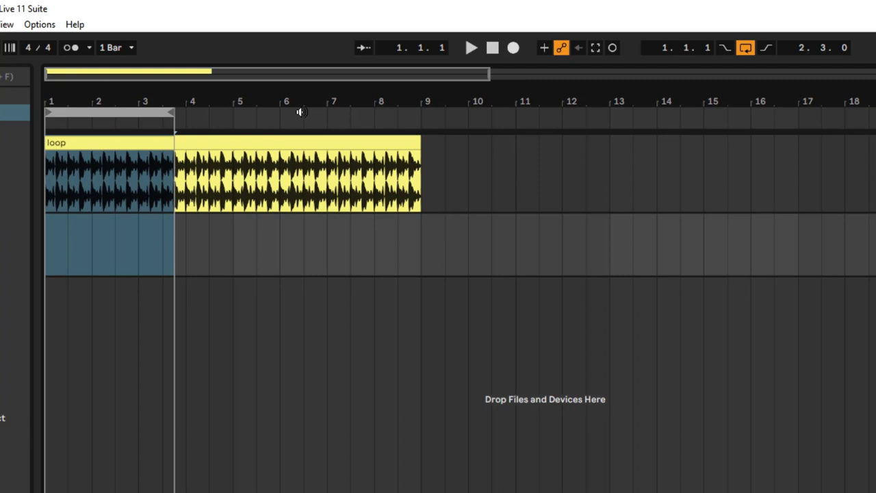
{"action": "key", "text": "Right"}
{"action": "key", "text": "Right"}
{"action": "key", "text": "Right"}
{"action": "key", "text": "Right"}
{"action": "key", "text": "Right"}
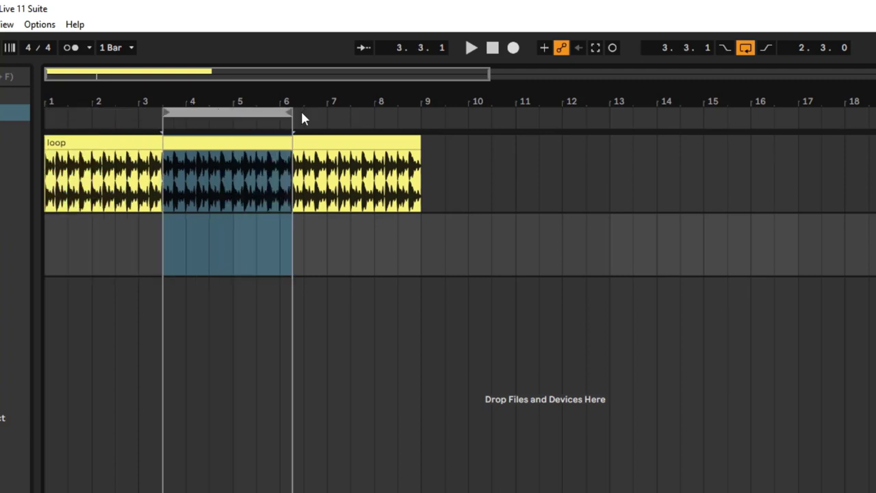
{"action": "key", "text": "Left"}
{"action": "key", "text": "Left"}
{"action": "key", "text": "Left"}
{"action": "key", "text": "Left"}
{"action": "key", "text": "Left"}
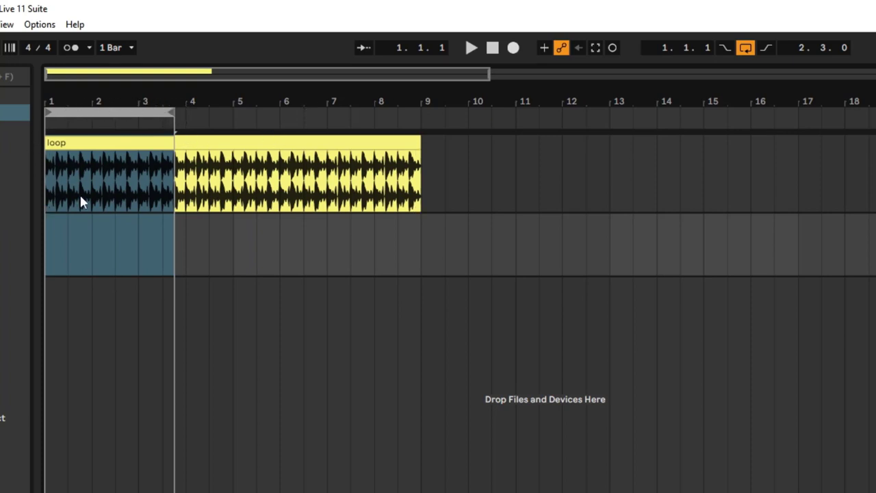
Step: Shift the loop brace later from the song start until it starts at 8.3.1
{"action": "key", "text": "Right"}
{"action": "key", "text": "Right"}
{"action": "key", "text": "Right"}
{"action": "key", "text": "Right"}
{"action": "key", "text": "Right"}
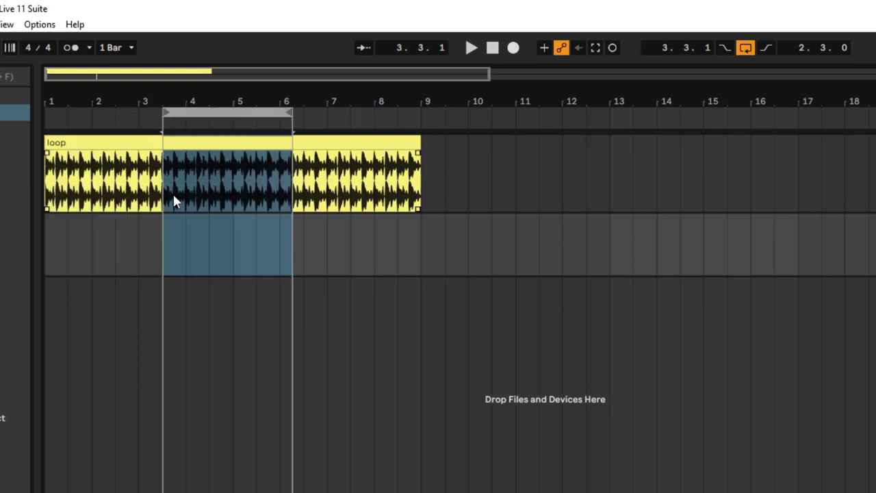
{"action": "key", "text": "Right"}
{"action": "key", "text": "Right"}
{"action": "key", "text": "Right"}
{"action": "key", "text": "Right"}
{"action": "key", "text": "Right"}
{"action": "key", "text": "Right"}
{"action": "key", "text": "Right"}
{"action": "key", "text": "Right"}
{"action": "key", "text": "Right"}
{"action": "key", "text": "Right"}
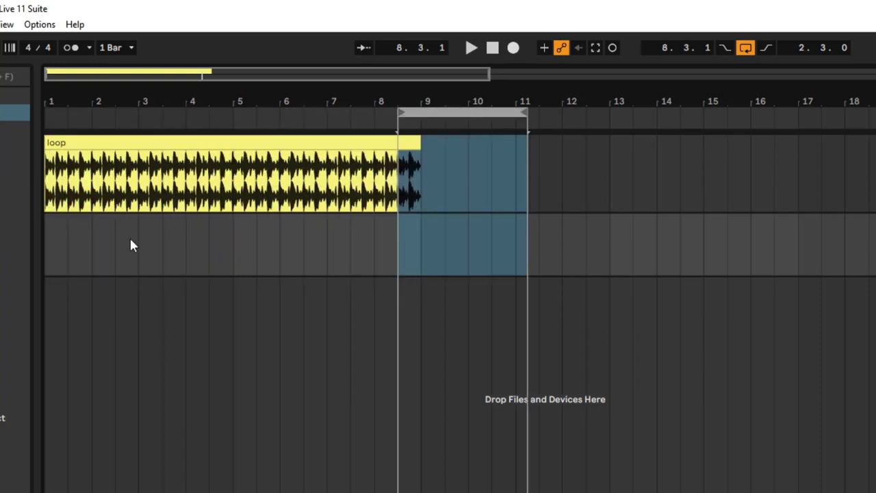
Step: Select 1.1.1 to 4.1.1 on the synth track and fit the loop brace to it with a length of 3 bars
{"action": "left_click_drag", "start_coordinate": [186, 245], "coordinate": [10, 264]}
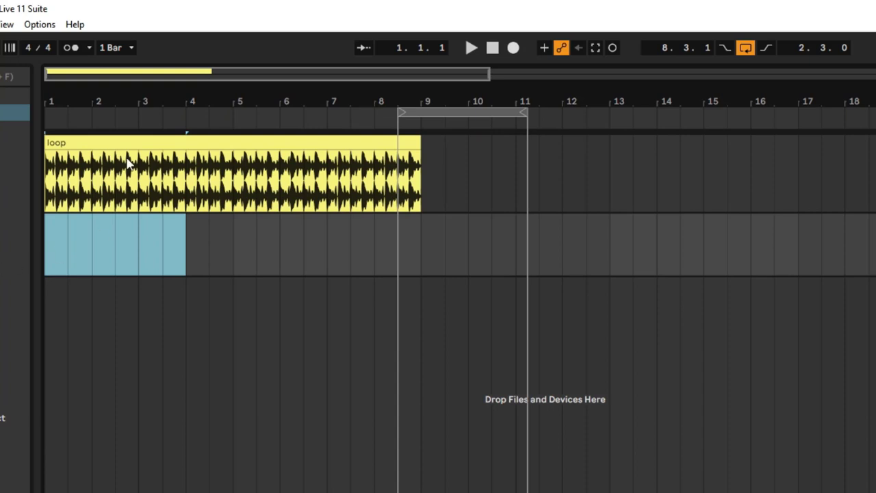
{"action": "left_click_drag", "start_coordinate": [495, 109], "coordinate": [181, 111]}
Step: Move the three-bar loop brace later by its own length repeatedly until it starts at 16.1.1
{"action": "left_click", "coordinate": [146, 111]}
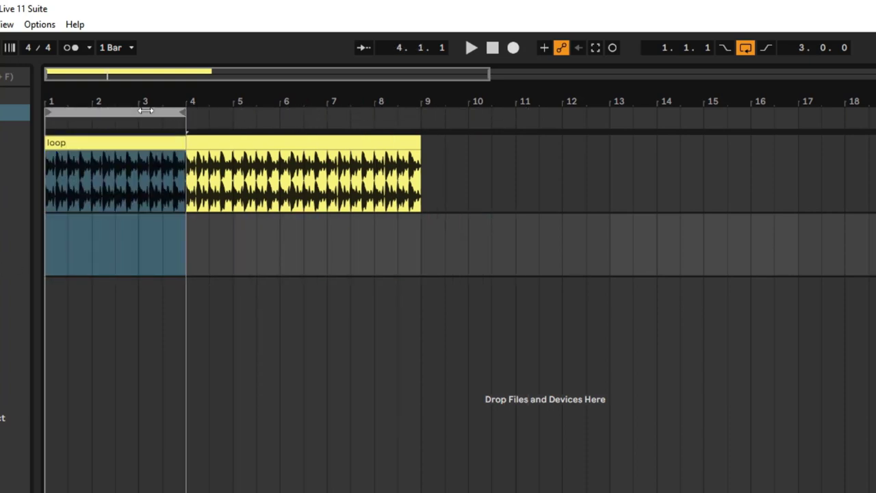
{"action": "key", "text": "Up"}
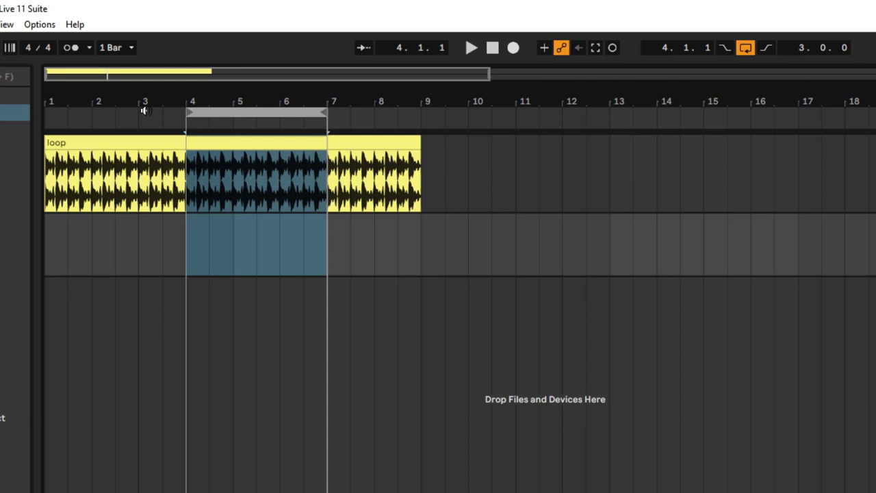
{"action": "key", "text": "Up"}
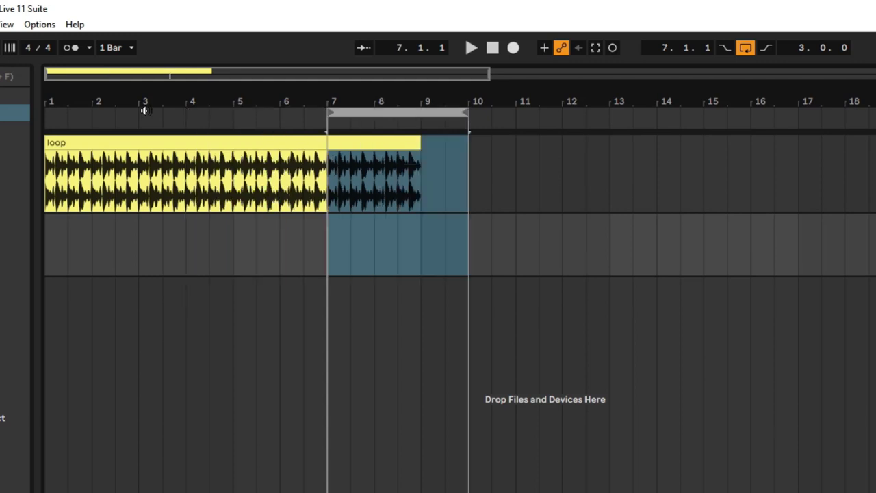
{"action": "key", "text": "Up"}
{"action": "key", "text": "Up"}
{"action": "key", "text": "Up"}
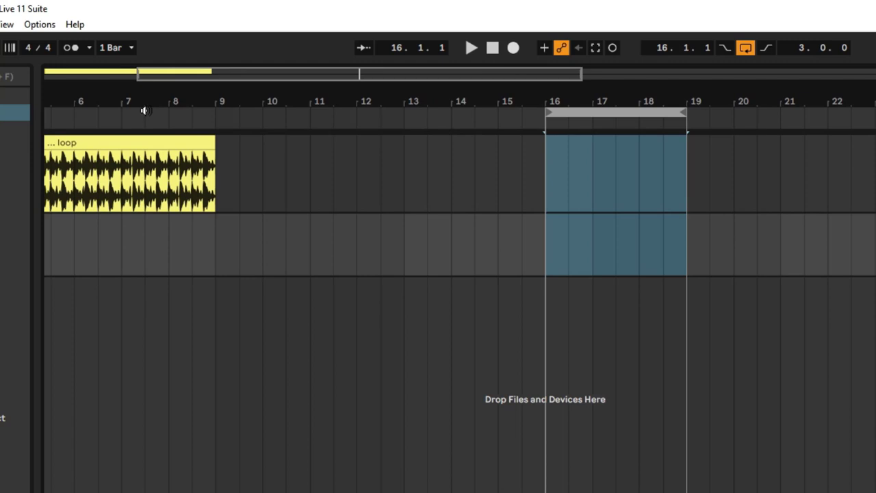
Step: Move the three-bar loop brace earlier by its own length repeatedly until it starts at 1.1.1
{"action": "key", "text": "Down"}
{"action": "key", "text": "Down"}
{"action": "key", "text": "Down"}
{"action": "key", "text": "Down"}
{"action": "key", "text": "Down"}
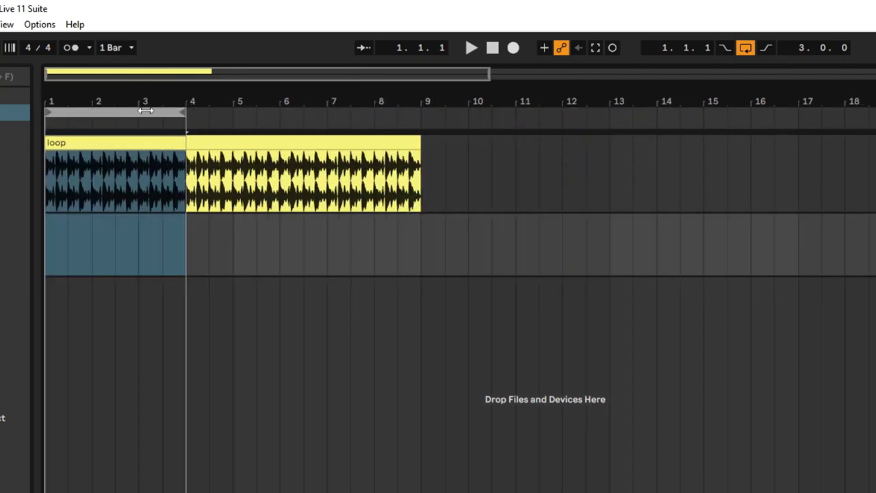
Step: Select the first half bar on the synth track and shorten the loop brace to a length of 0.2.0
{"action": "left_click_drag", "start_coordinate": [68, 238], "coordinate": [23, 243]}
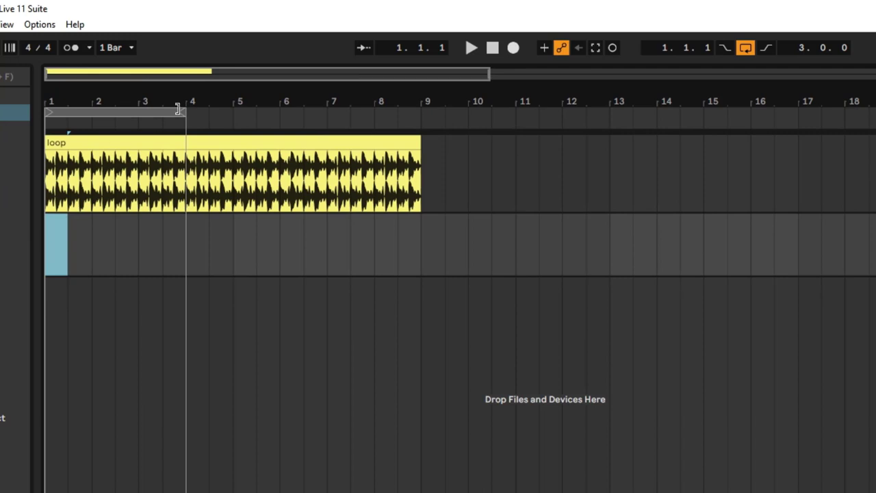
{"action": "left_click_drag", "start_coordinate": [182, 112], "coordinate": [67, 112]}
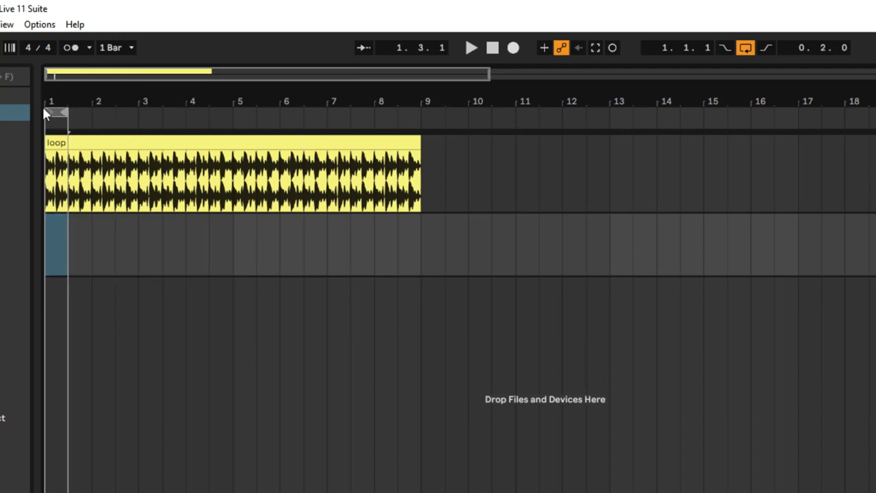
Step: Select the half-bar loop brace and shift it later in half-bar increments, past 2.3.1
{"action": "left_click", "coordinate": [56, 111]}
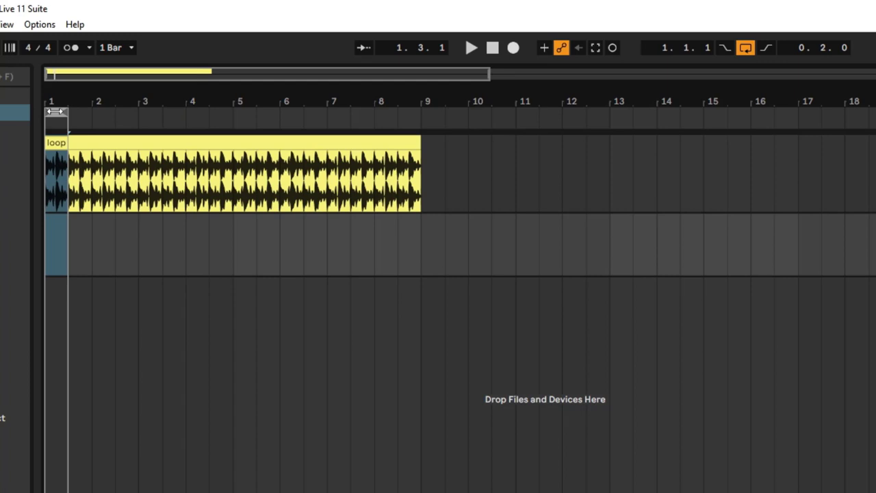
{"action": "key", "text": "Right"}
{"action": "key", "text": "Right"}
{"action": "key", "text": "Right"}
{"action": "key", "text": "Right"}
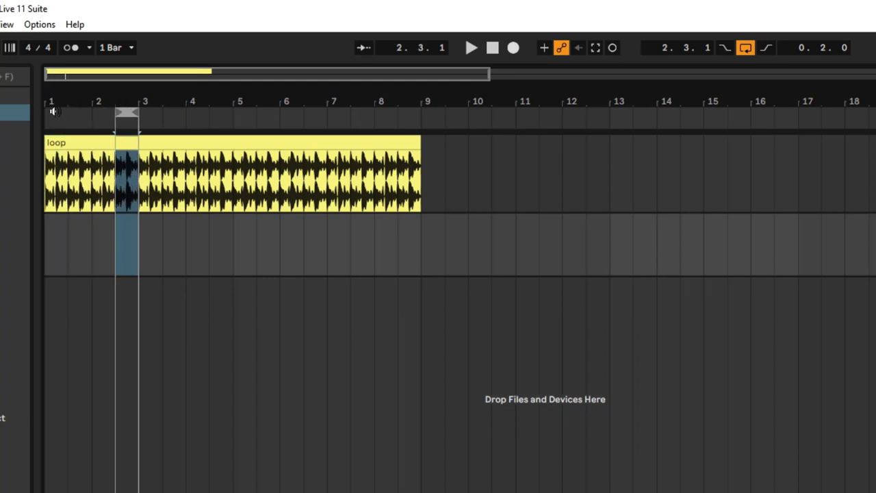
{"action": "key", "text": "Right"}
{"action": "key", "text": "Right"}
{"action": "key", "text": "Right"}
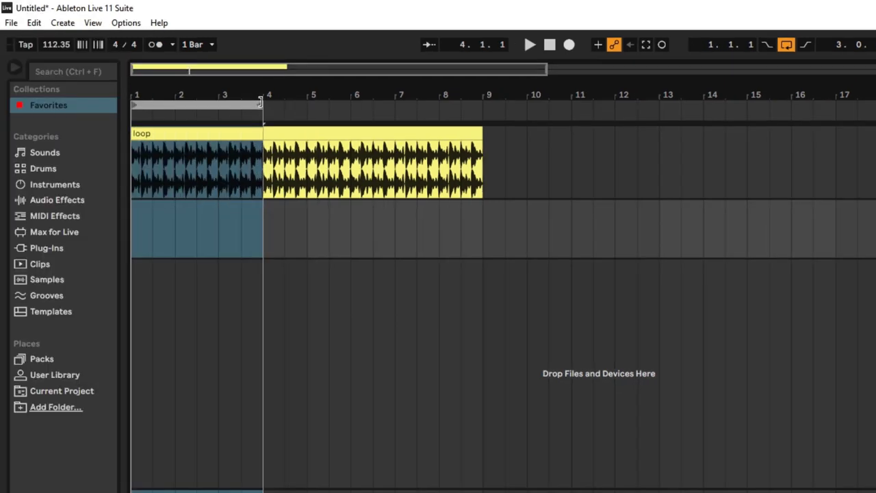
Step: Shorten the loop brace starting at 1.1.1 in grid increments to a length of 1 bar
{"action": "key", "text": "ctrl+Left"}
{"action": "key", "text": "ctrl+Left"}
{"action": "key", "text": "ctrl+Left"}
{"action": "key", "text": "ctrl+Left"}
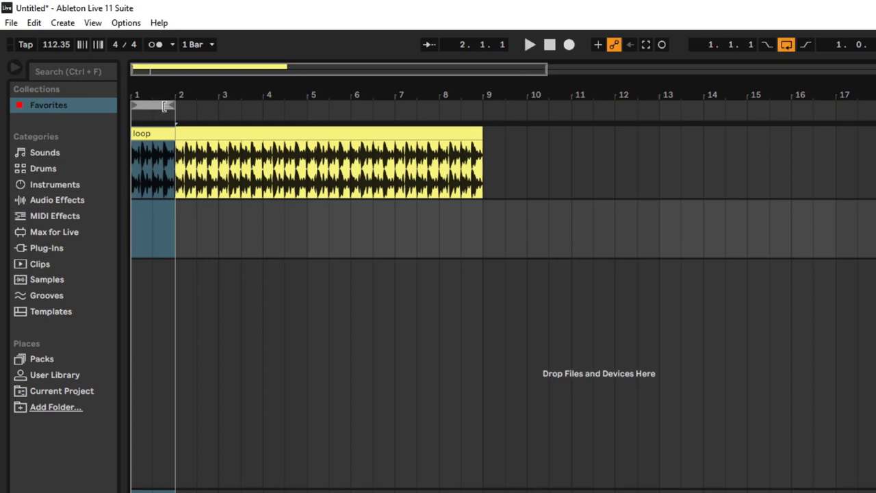
Step: Double the loop length repeatedly past 8 bars and halve it back to 4 bars
{"action": "key", "text": "ctrl+Up"}
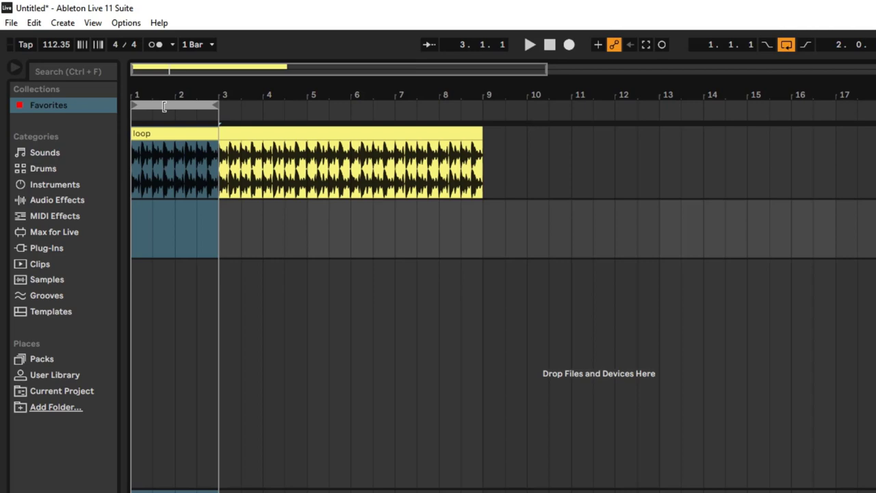
{"action": "key", "text": "ctrl+Up"}
{"action": "key", "text": "ctrl+Up"}
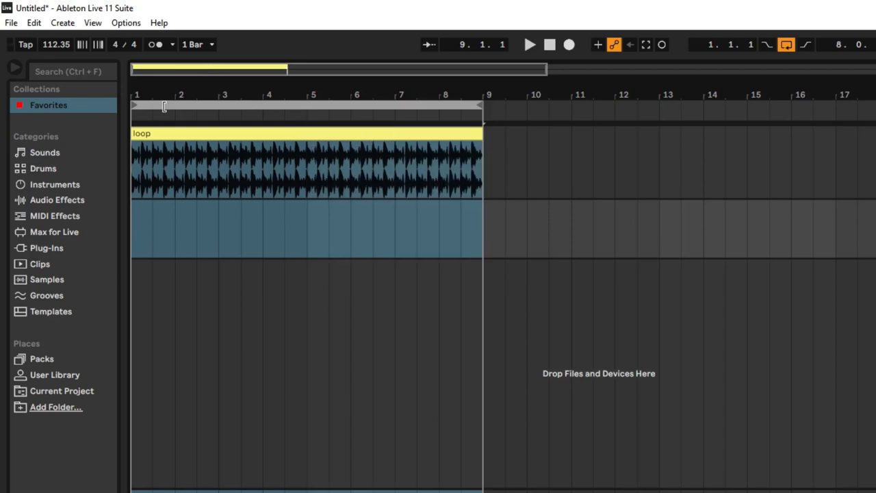
{"action": "key", "text": "ctrl+Up"}
{"action": "key", "text": "ctrl+Down"}
{"action": "key", "text": "ctrl+Down"}
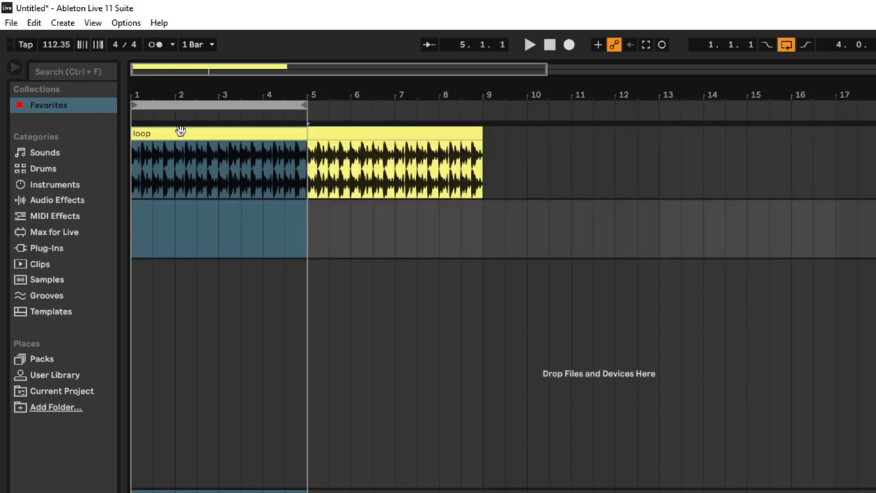
Step: Move the playback position to about 7.1.3 and double the loop length twice to 16 bars
{"action": "left_click", "coordinate": [381, 112]}
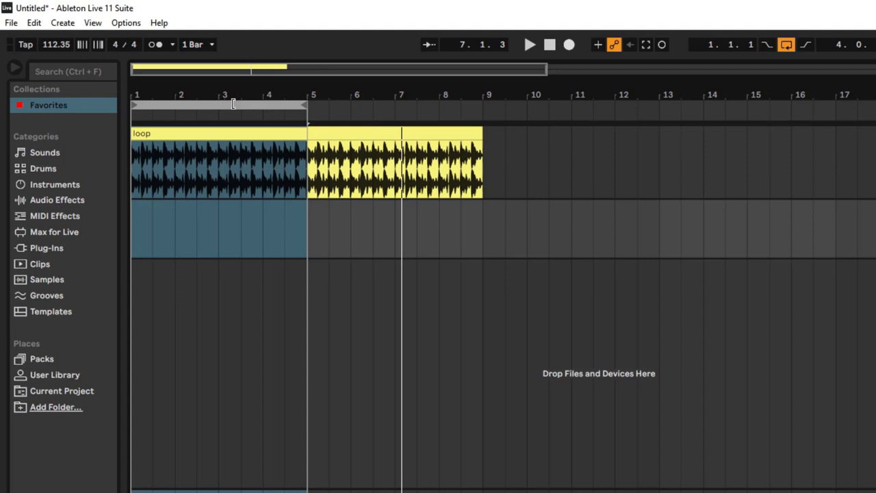
{"action": "key", "text": "ctrl+Up"}
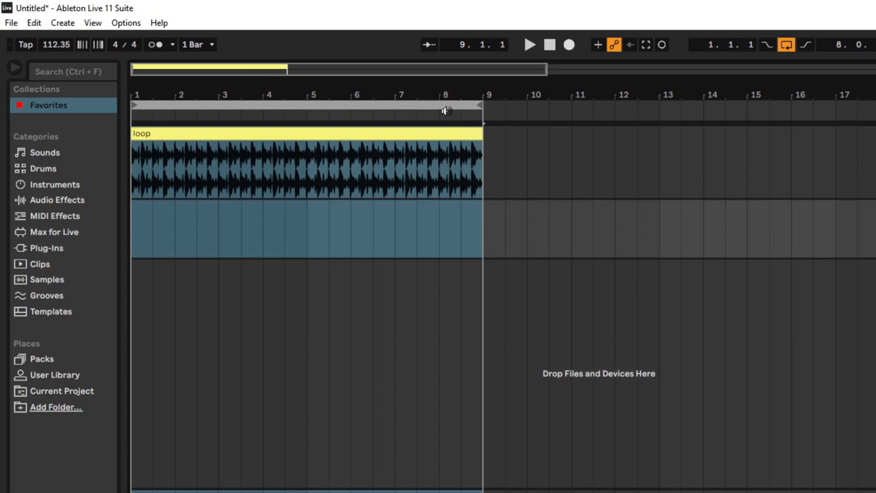
{"action": "key", "text": "ctrl+Up"}
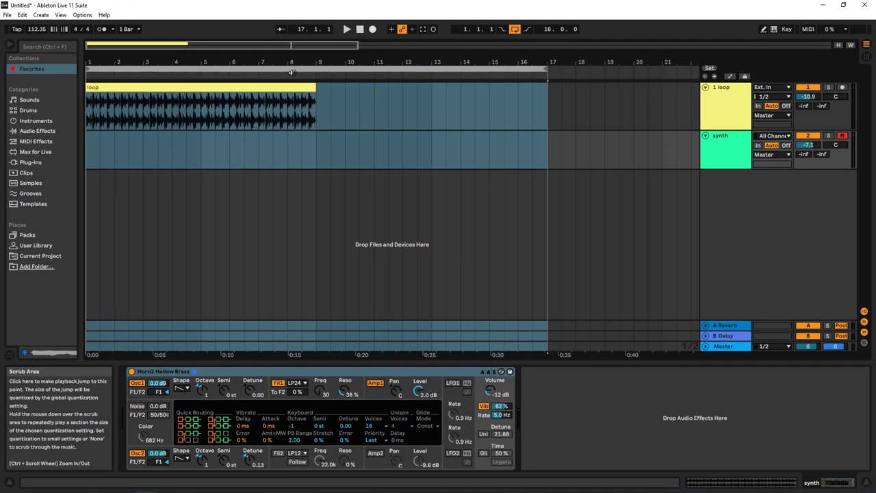
Step: Halve the loop length repeatedly until the brace spans 1 bar from 1.1.1
{"action": "key", "text": "ctrl+Down"}
{"action": "key", "text": "ctrl+Down"}
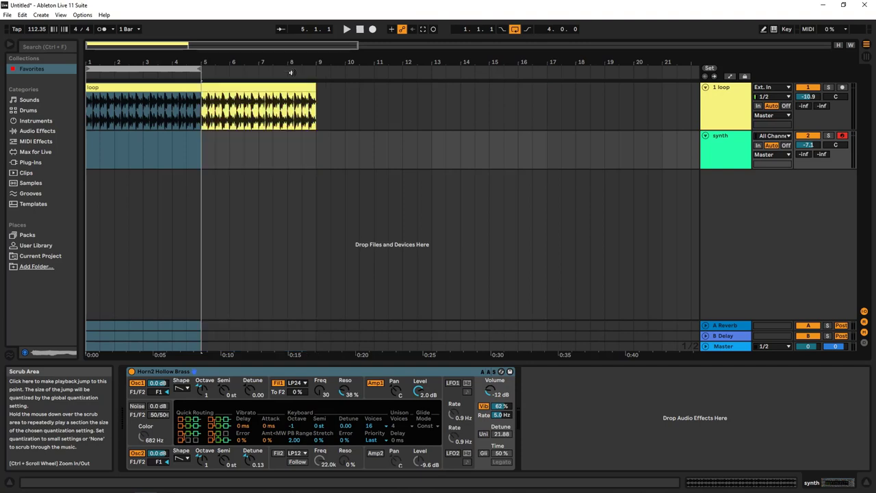
{"action": "key", "text": "ctrl+Down"}
{"action": "key", "text": "ctrl+Down"}
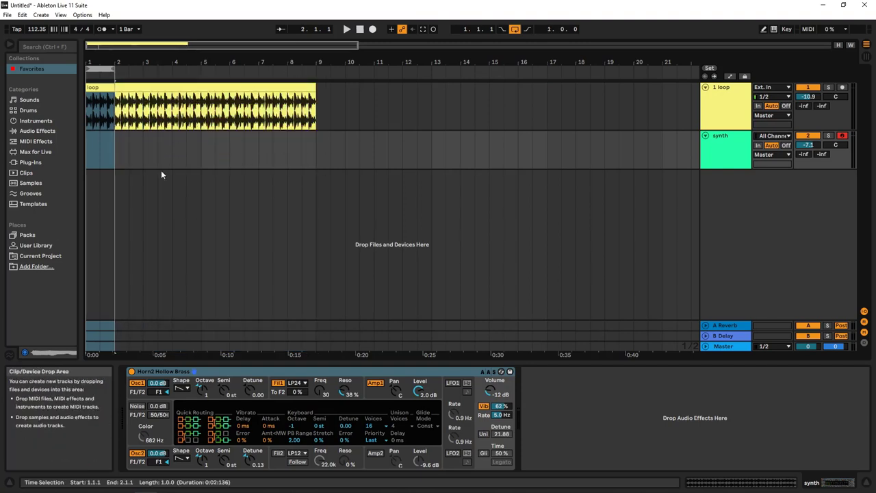
Step: Loop the clip section from 5.1.1 to 9.1.1 using Loop Selection, and switch looping off
{"action": "left_click_drag", "start_coordinate": [203, 102], "coordinate": [313, 117]}
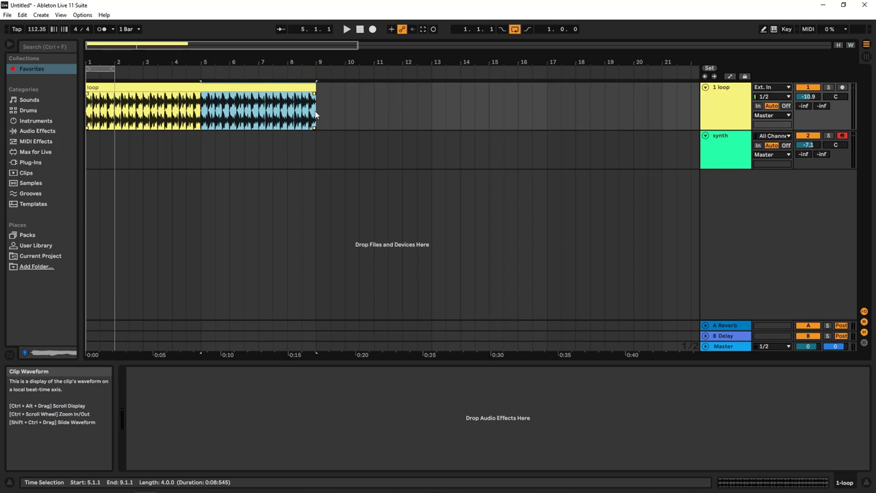
{"action": "key", "text": "ctrl+l"}
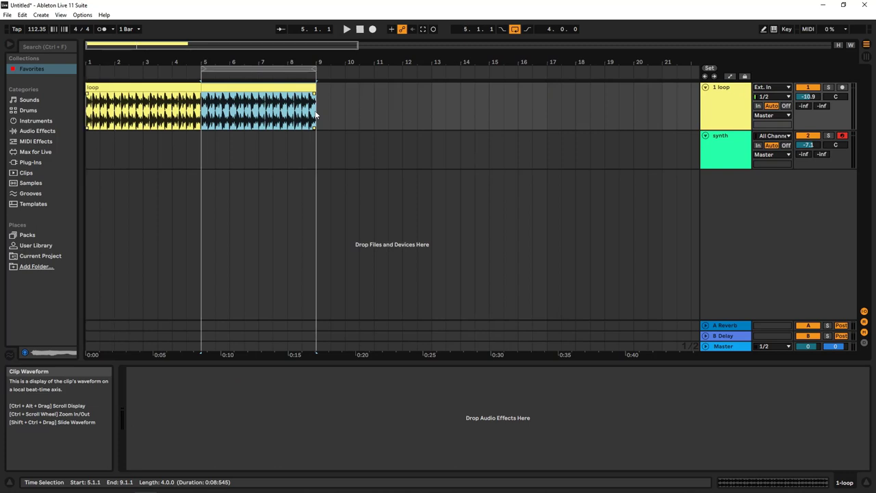
{"action": "left_click", "coordinate": [515, 29]}
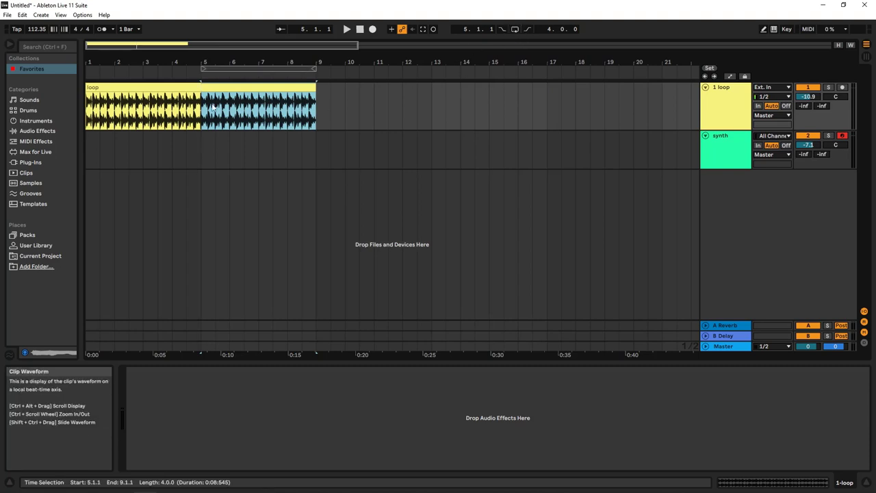
Step: Select 2.1.1 to 3.1.1 in the loop clip and loop that selection
{"action": "left_click_drag", "start_coordinate": [111, 108], "coordinate": [139, 109]}
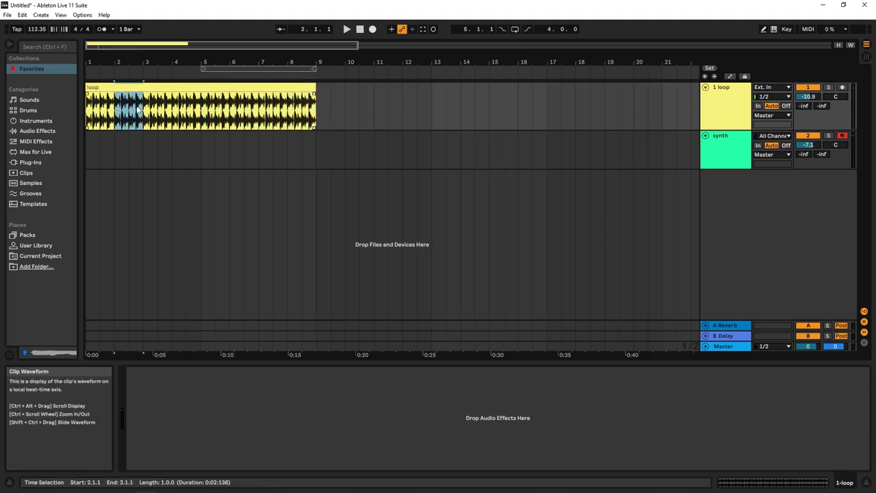
{"action": "key", "text": "ctrl+l"}
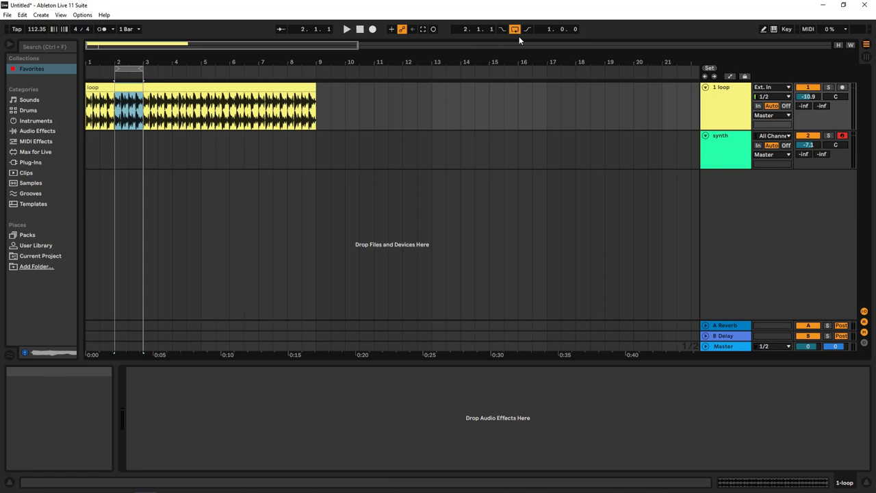
Step: Try Loop Selection with only an insert marker at 8.1.1 on the synth track, and switch looping off
{"action": "left_click", "coordinate": [283, 144]}
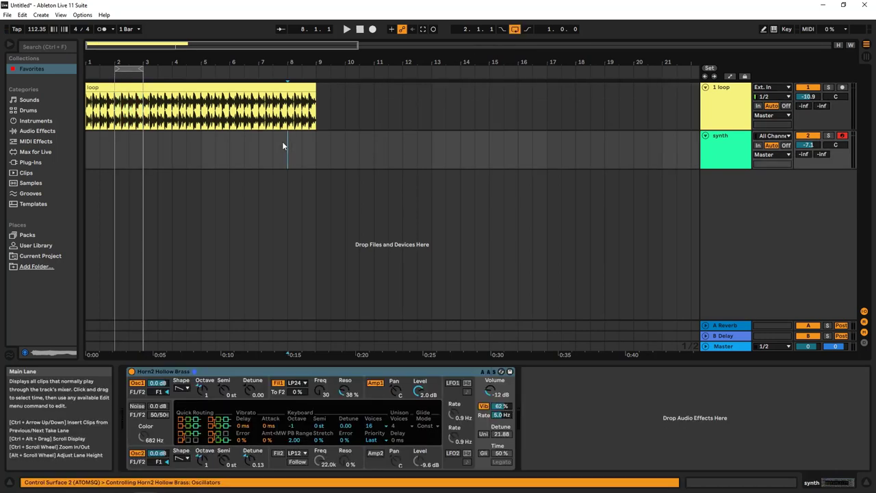
{"action": "key", "text": "ctrl+l"}
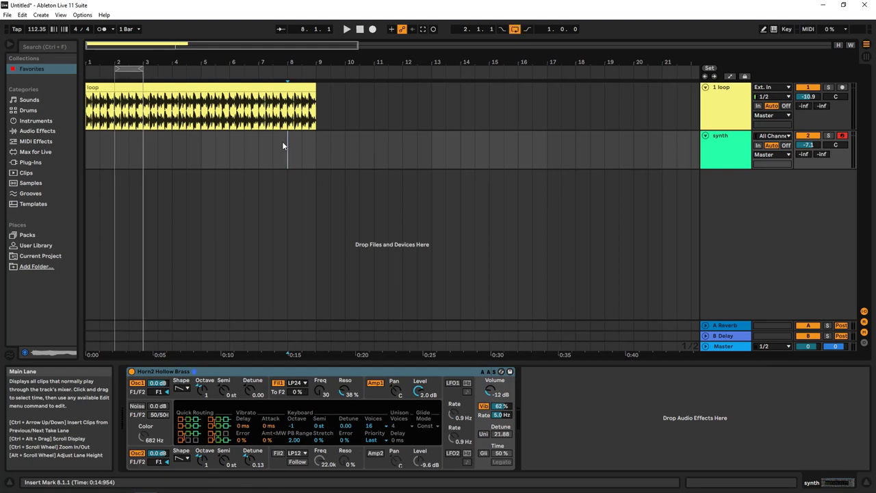
{"action": "left_click", "coordinate": [515, 29]}
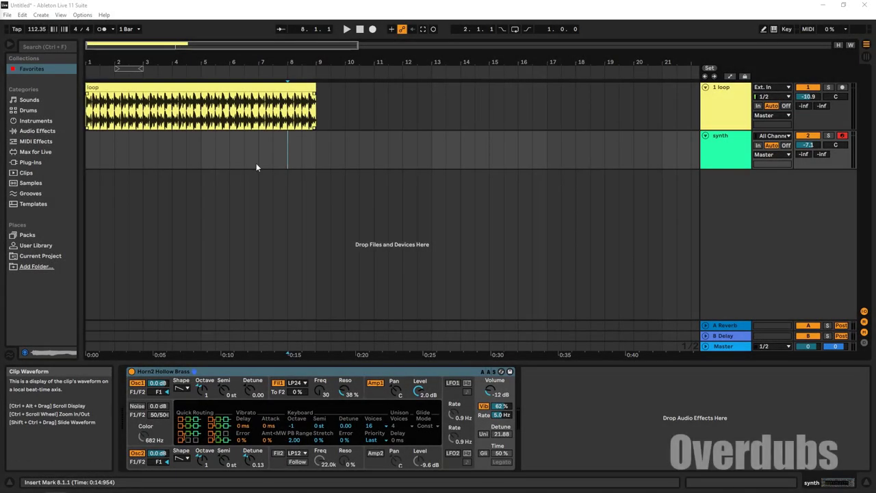
Step: Set the loop brace to 5.1.1 through 9.1.1 with looping on, and place the insert marker at 2.1.1 on the synth track
{"action": "left_click", "coordinate": [735, 143]}
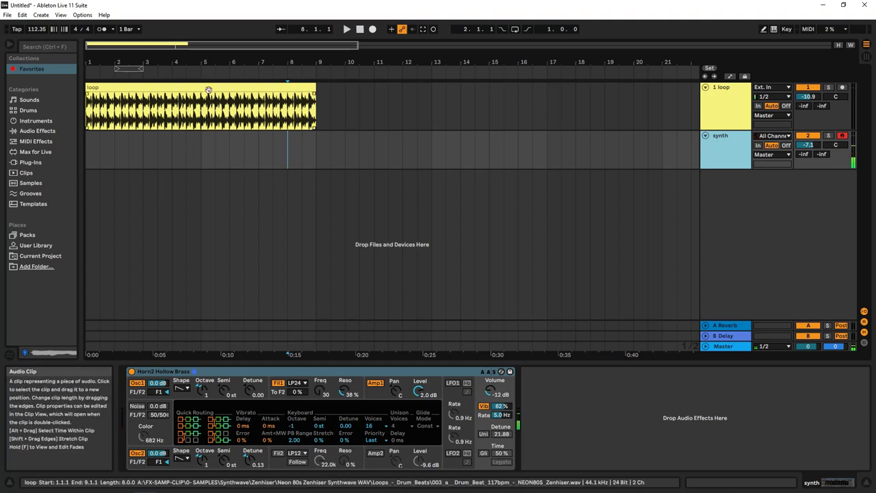
{"action": "left_click_drag", "start_coordinate": [137, 69], "coordinate": [317, 71]}
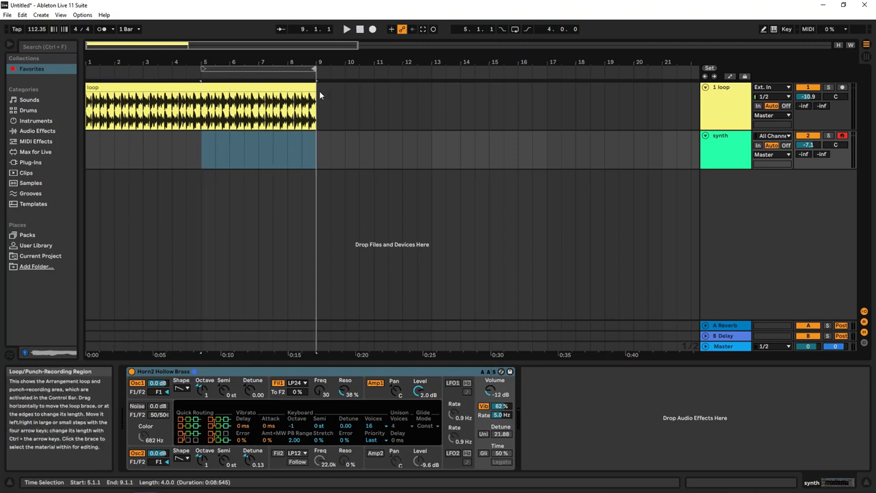
{"action": "left_click", "coordinate": [114, 147]}
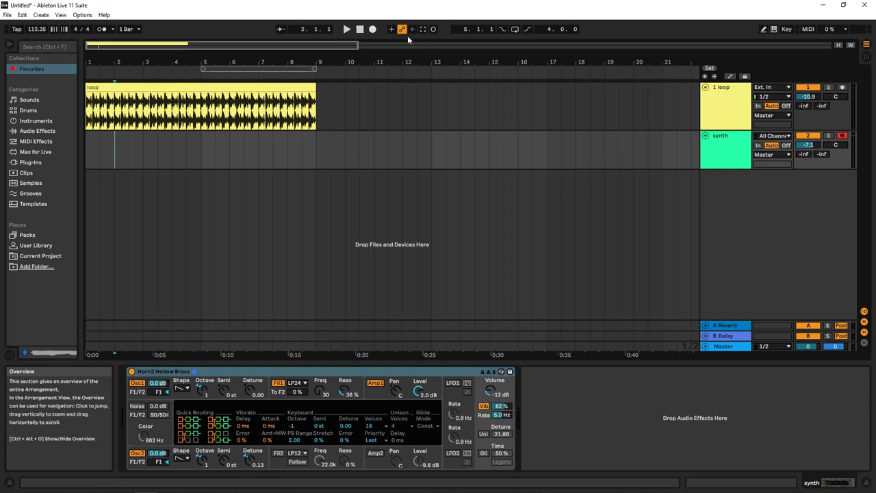
{"action": "left_click", "coordinate": [514, 30]}
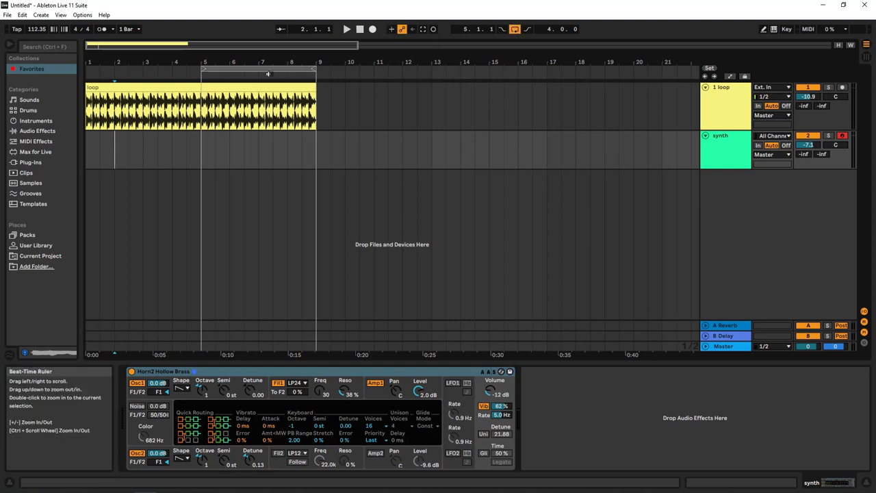
Step: Record MIDI notes onto the synth track from 2.1.1 through the looped section, and stop the recording
{"action": "left_click", "coordinate": [373, 29]}
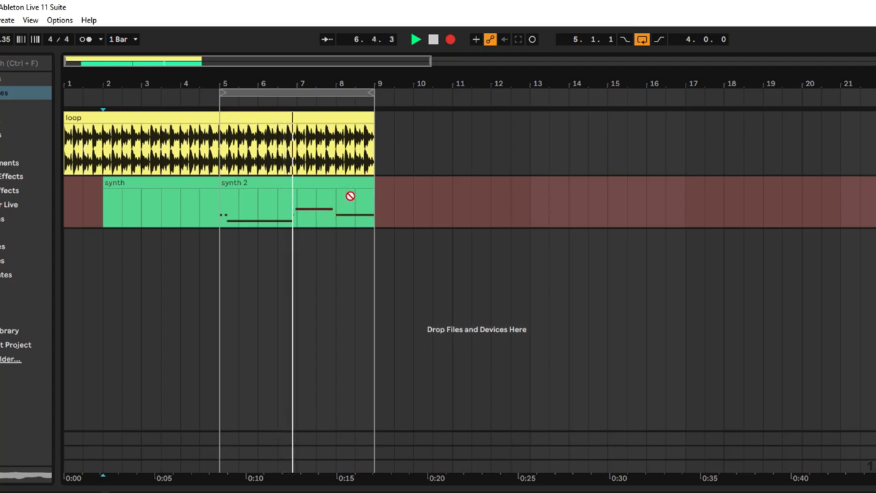
{"action": "key", "text": "space"}
Step: Delete the three recorded clips from the synth track
{"action": "left_click", "coordinate": [200, 185]}
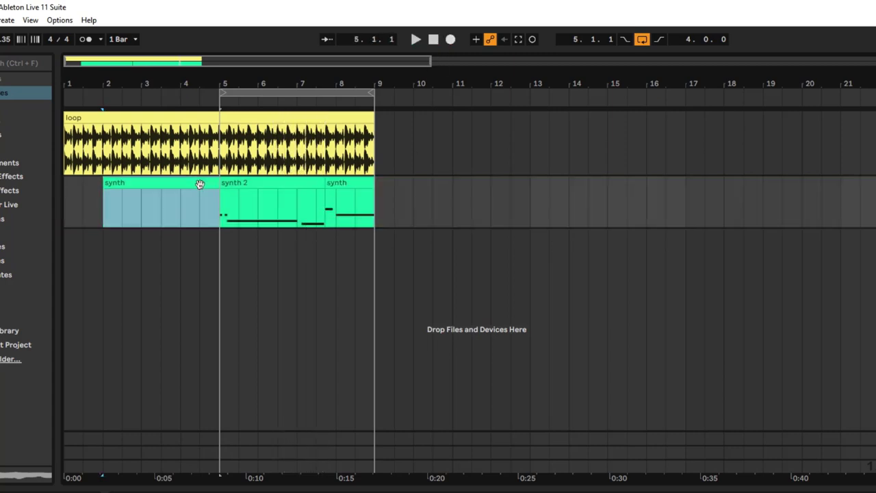
{"action": "key", "text": "Delete"}
{"action": "left_click", "coordinate": [270, 188]}
{"action": "key", "text": "Delete"}
{"action": "left_click", "coordinate": [352, 185]}
{"action": "key", "text": "Delete"}
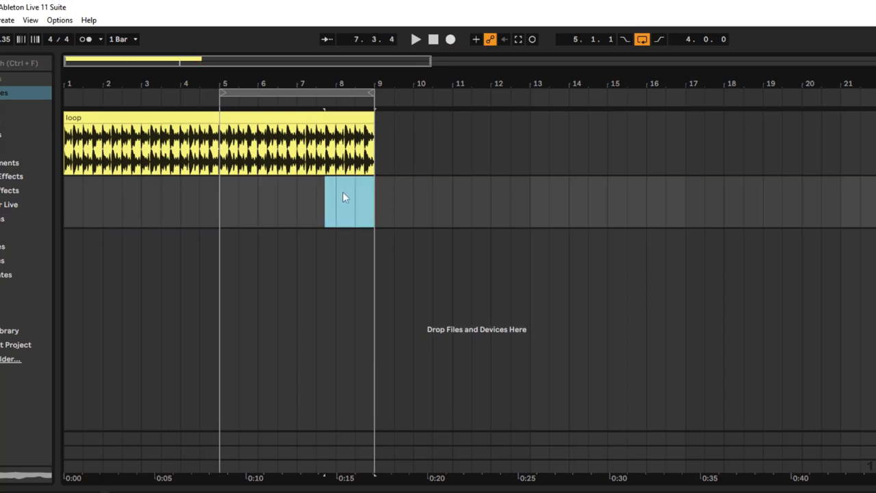
Step: Switch looping off and enable both Punch-In and Punch-Out for the section from 5.1.1 to 9.1.1
{"action": "left_click", "coordinate": [174, 200]}
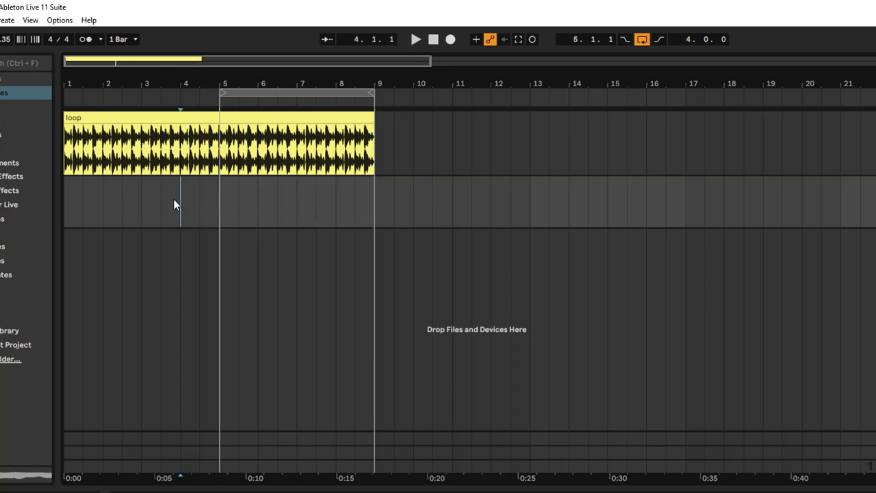
{"action": "left_click", "coordinate": [641, 39]}
{"action": "left_click", "coordinate": [625, 39]}
{"action": "left_click", "coordinate": [659, 39]}
Step: Record MIDI notes onto the synth track from halfway through bar 2 past the punch-out point, and stop the recording
{"action": "key", "text": "space"}
{"action": "left_click", "coordinate": [433, 39]}
{"action": "left_click", "coordinate": [121, 183]}
{"action": "left_click", "coordinate": [451, 39]}
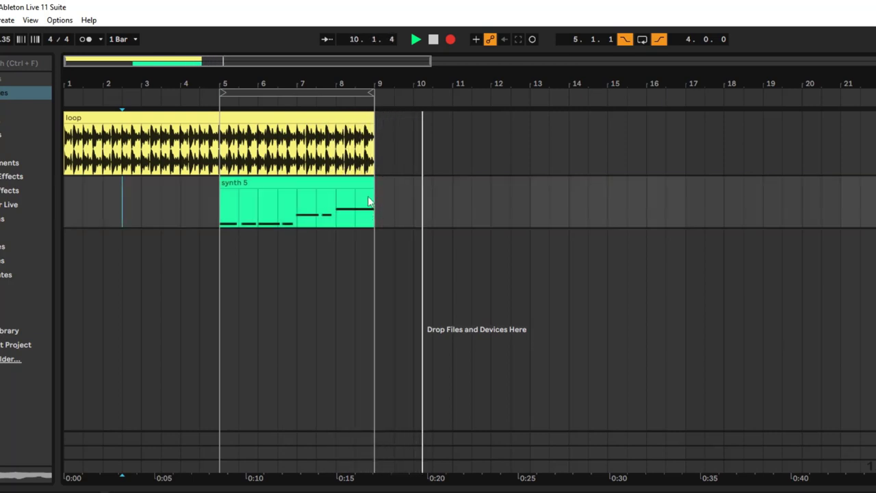
{"action": "key", "text": "space"}
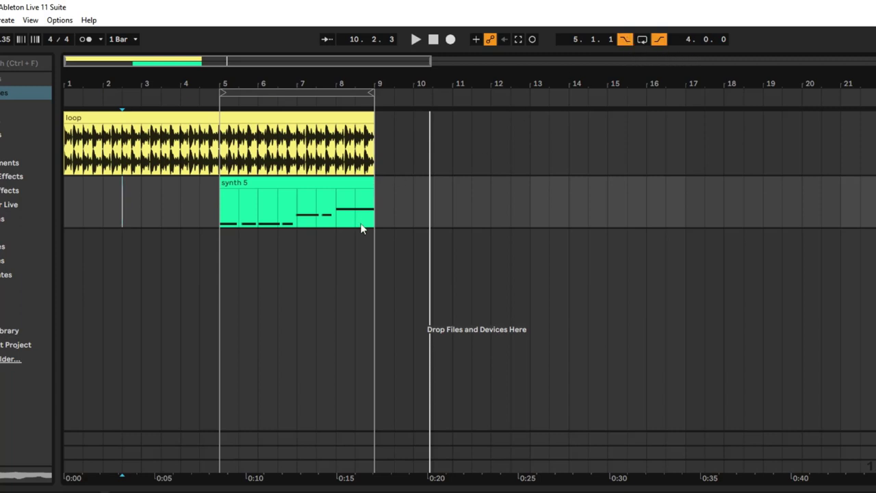
Step: Leave only Punch-In enabled and delete the recorded clip from the synth track
{"action": "left_click", "coordinate": [625, 39]}
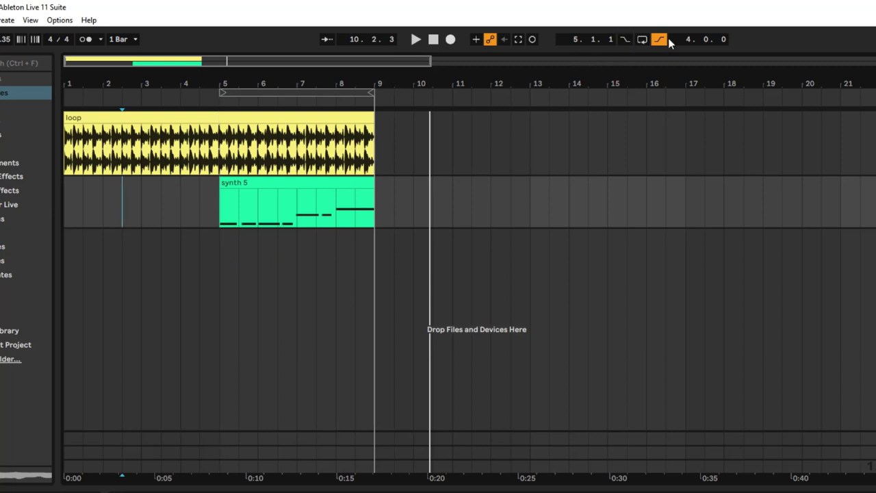
{"action": "left_click", "coordinate": [659, 39]}
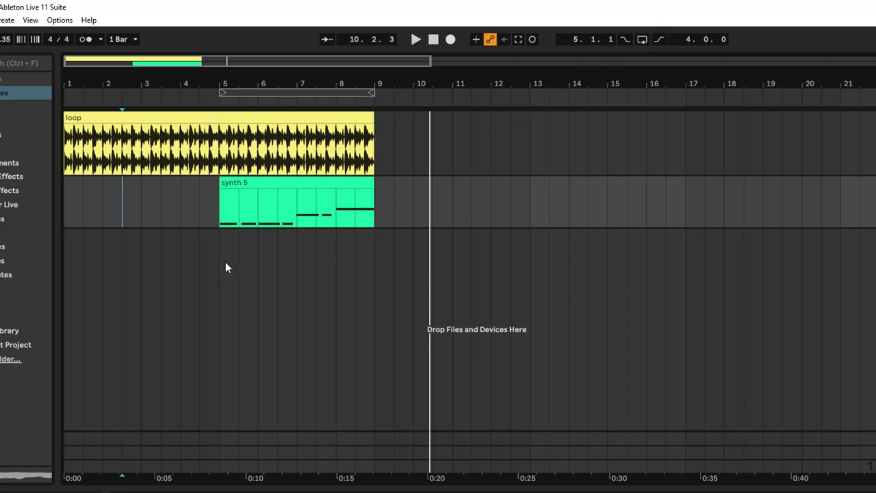
{"action": "left_click", "coordinate": [625, 39]}
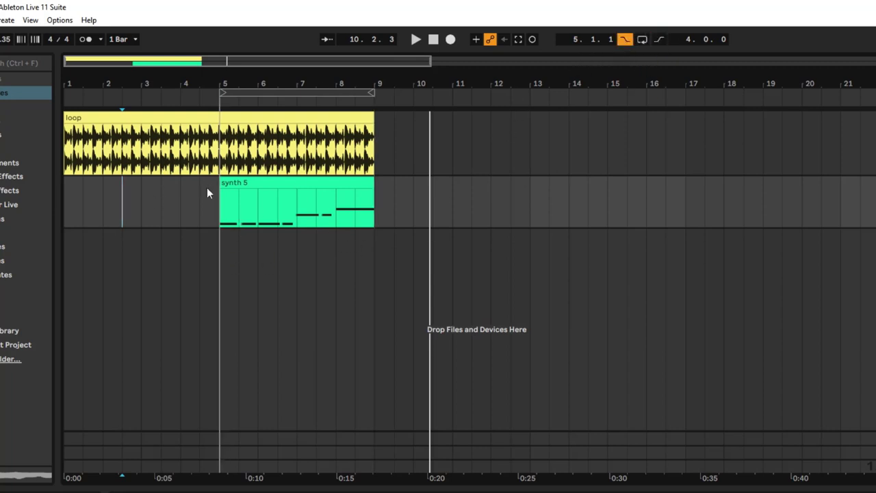
{"action": "left_click", "coordinate": [231, 196]}
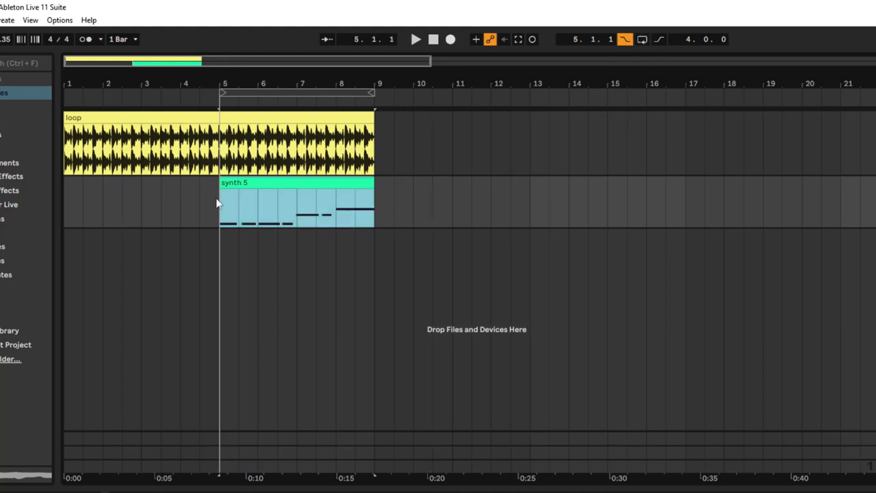
{"action": "key", "text": "Delete"}
Step: Record MIDI notes onto the synth track from 4.1.1 past bar 10 with only Punch-In enabled, and stop
{"action": "left_click", "coordinate": [179, 197]}
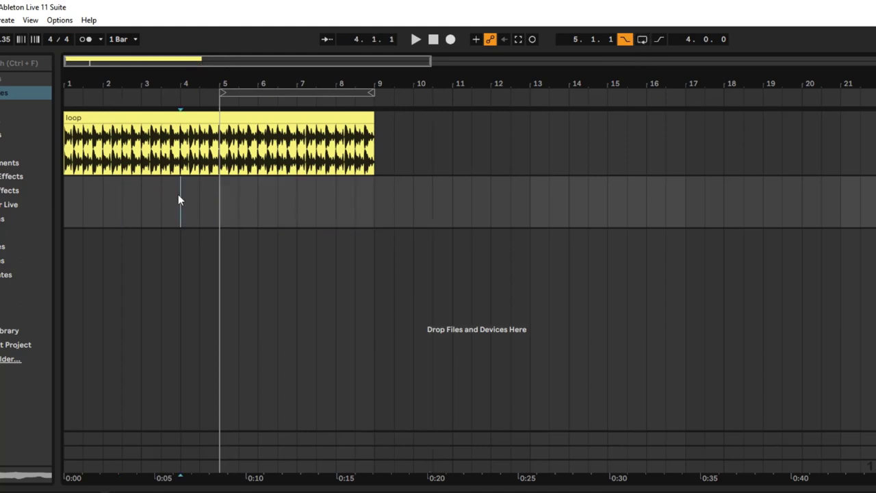
{"action": "left_click", "coordinate": [451, 39]}
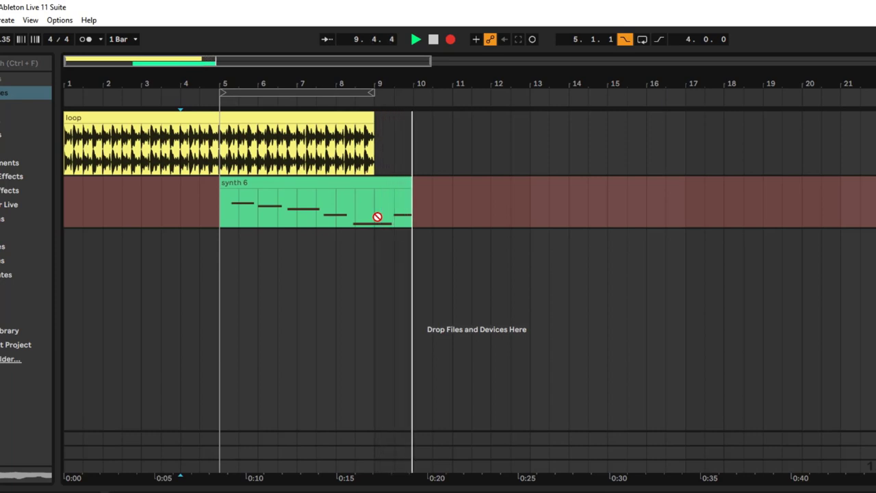
{"action": "key", "text": "space"}
Step: Delete the clip recorded from 5.1.1 and switch from Punch-In to Punch-Out
{"action": "left_click", "coordinate": [393, 181]}
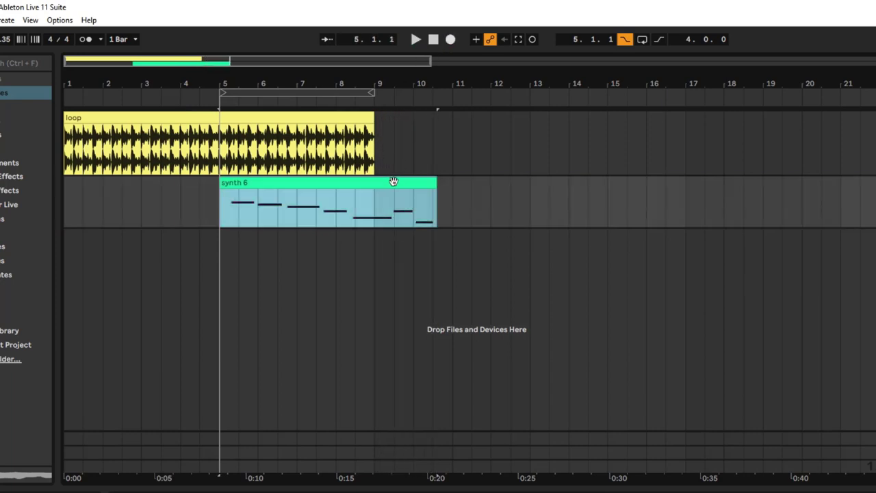
{"action": "key", "text": "space"}
{"action": "key", "text": "Delete"}
{"action": "left_click", "coordinate": [624, 39]}
{"action": "left_click", "coordinate": [658, 39]}
Step: Record MIDI notes from halfway through bar 2 past the punch-out point at 9.1.1, stop, and delete the clip
{"action": "left_click", "coordinate": [170, 208]}
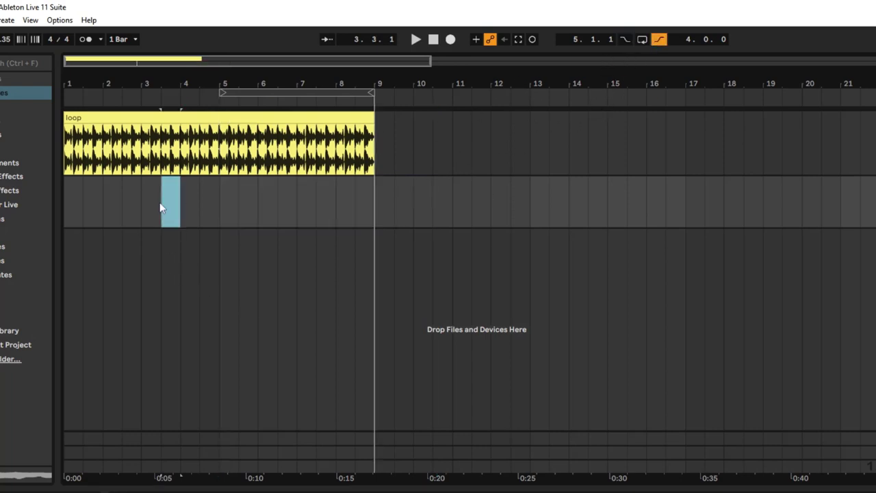
{"action": "left_click", "coordinate": [122, 194]}
{"action": "left_click", "coordinate": [450, 39]}
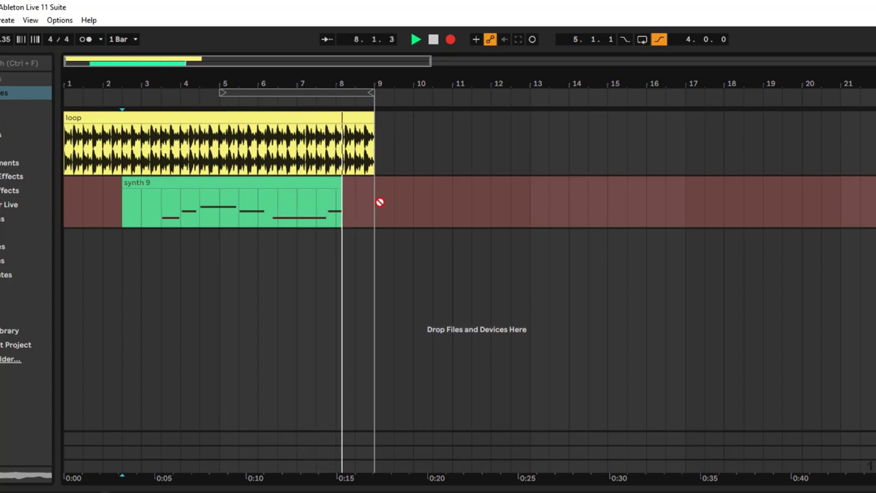
{"action": "key", "text": "F9"}
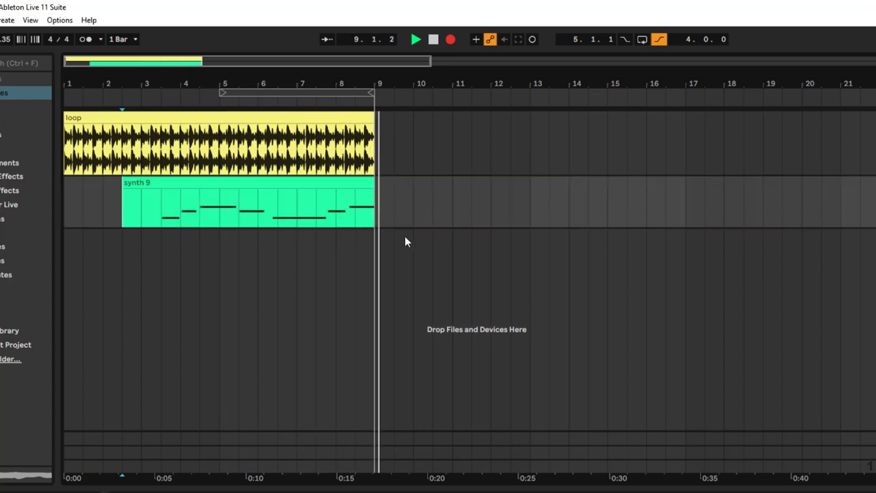
{"action": "key", "text": "space"}
{"action": "key", "text": "Delete"}
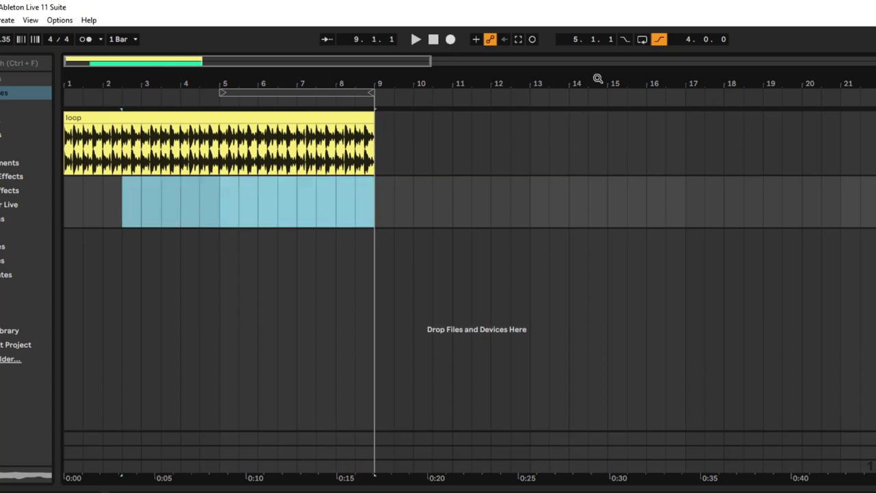
Step: Enable Punch-In and looping alongside Punch-Out, and record MIDI notes from 4.3.1 over the 5.1.1 to 9.1.1 loop
{"action": "left_click", "coordinate": [625, 42]}
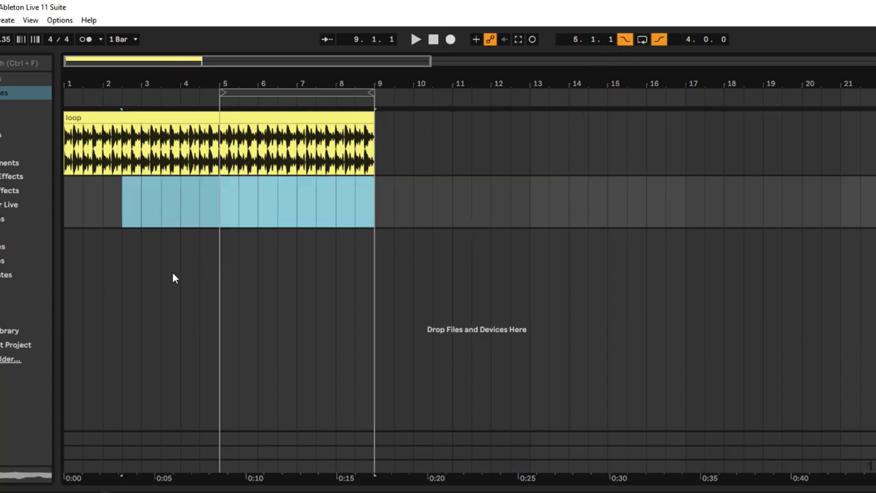
{"action": "left_click", "coordinate": [214, 218]}
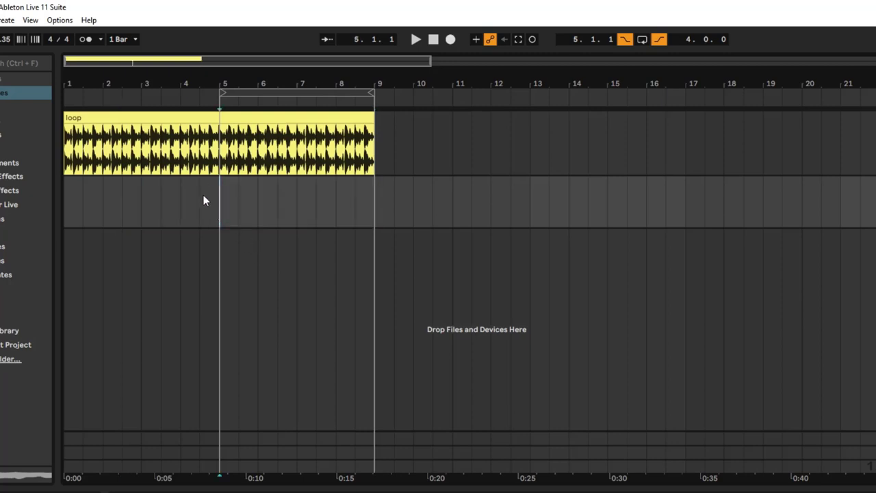
{"action": "left_click", "coordinate": [200, 198]}
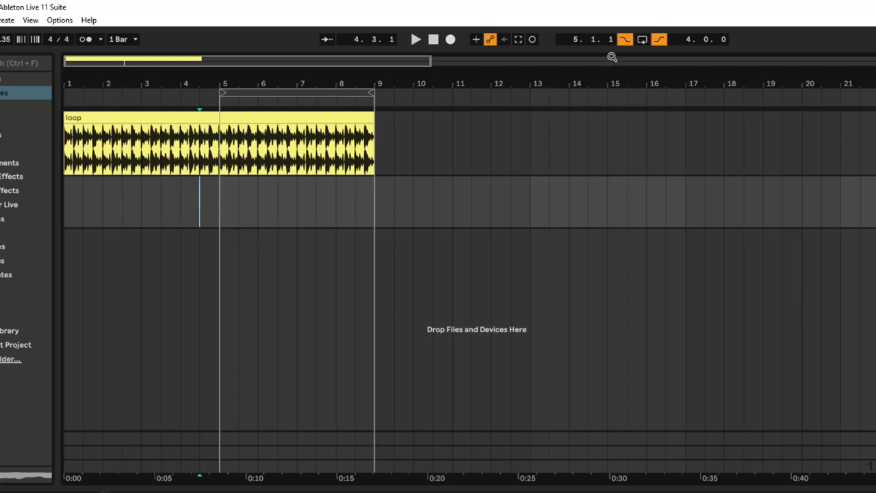
{"action": "left_click", "coordinate": [643, 39]}
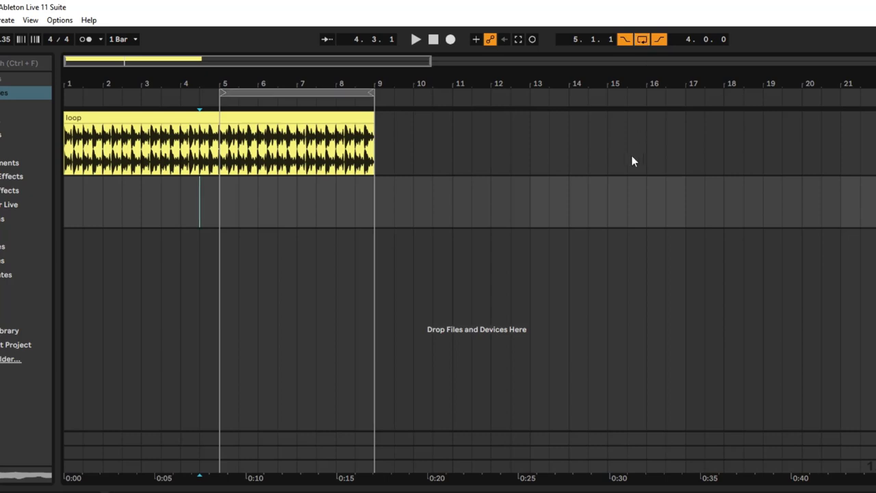
{"action": "left_click", "coordinate": [451, 39]}
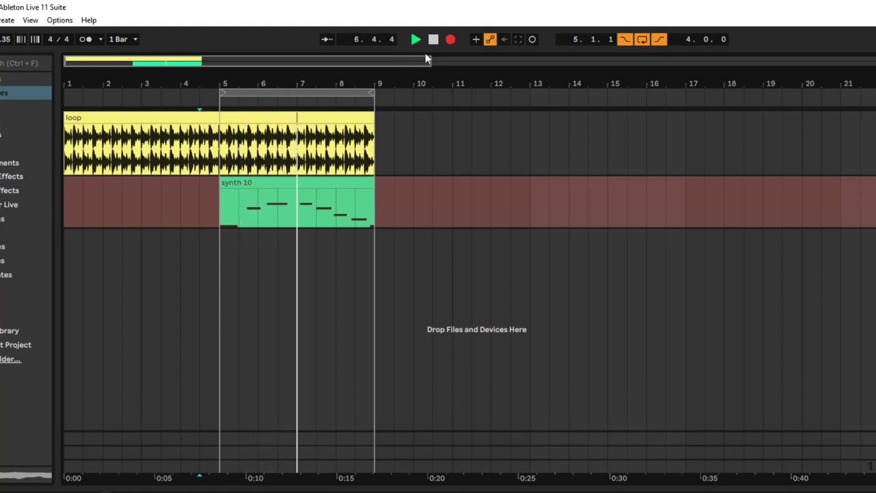
{"action": "key", "text": "space"}
Step: Delete both recorded clips from the looped section of the synth track
{"action": "left_click", "coordinate": [267, 184]}
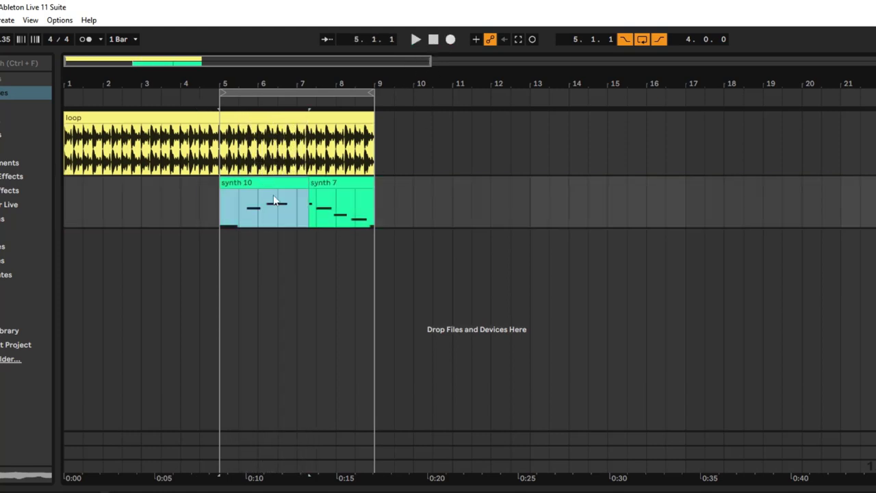
{"action": "left_click", "coordinate": [348, 184]}
{"action": "left_click_drag", "start_coordinate": [201, 189], "coordinate": [451, 228]}
{"action": "key", "text": "Delete"}
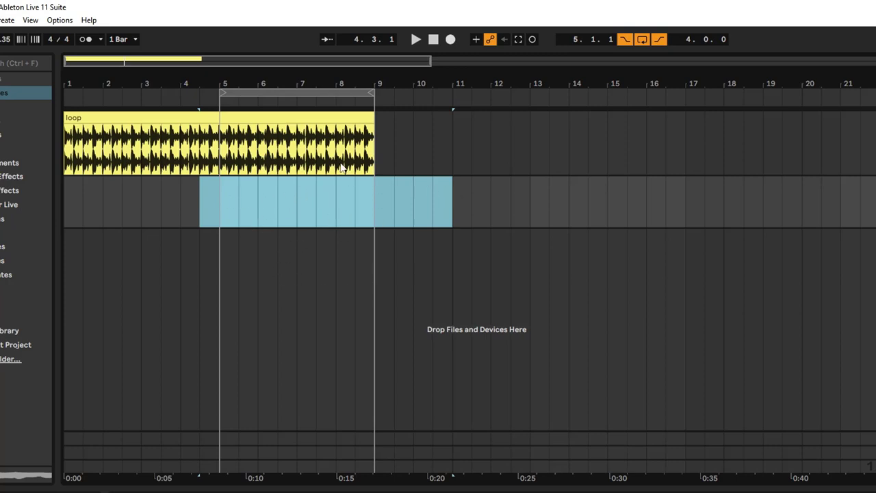
Step: Shorten the loop brace to 5.1.1 through 7.1.1 and switch on MIDI Arrangement Overdub
{"action": "left_click_drag", "start_coordinate": [373, 93], "coordinate": [305, 94]}
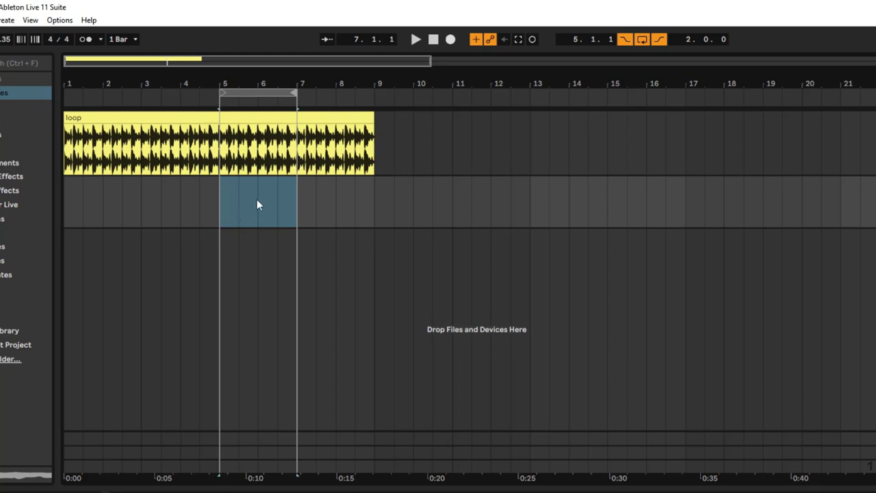
{"action": "left_click", "coordinate": [166, 96]}
{"action": "left_click", "coordinate": [434, 38]}
Step: Try a recording over the two-bar loop, stop it, and delete the take
{"action": "left_click", "coordinate": [450, 40]}
{"action": "key", "text": "space"}
{"action": "key", "text": "Delete"}
Step: Record overdubbed MIDI notes from 3.1.1 over the two-bar loop on the synth track, and stop
{"action": "left_click", "coordinate": [140, 197]}
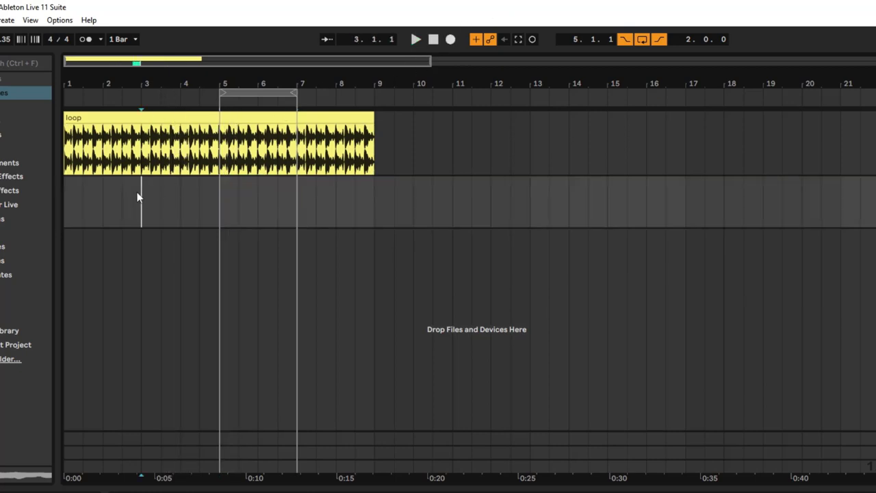
{"action": "left_click", "coordinate": [450, 40]}
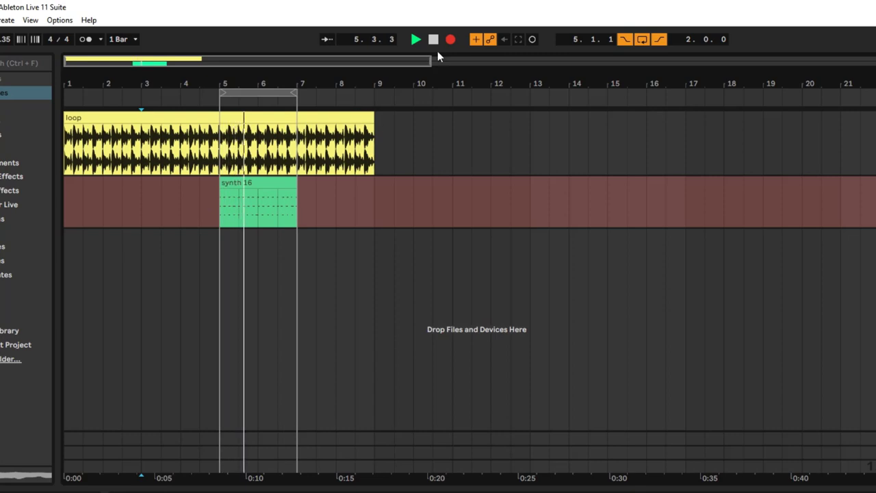
{"action": "key", "text": "space"}
Step: Open the overdubbed synth clip to examine its layered notes, and delete the clip
{"action": "double_click", "coordinate": [261, 187]}
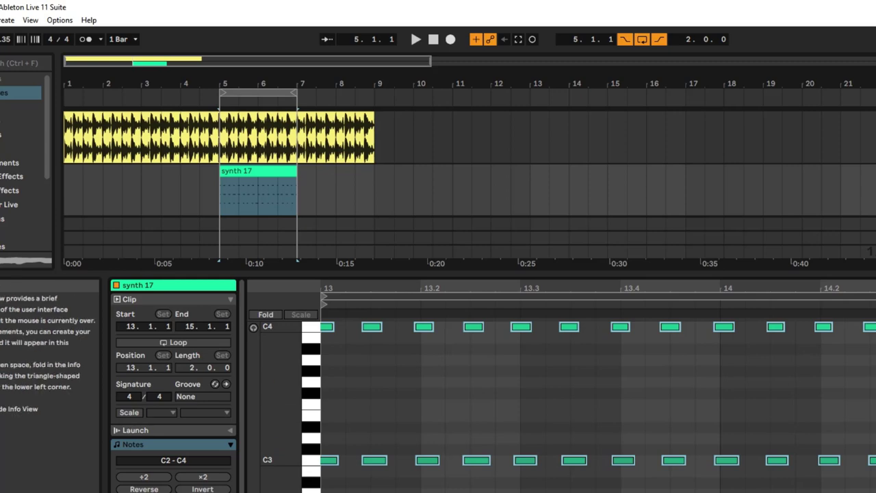
{"action": "key", "text": "Delete"}
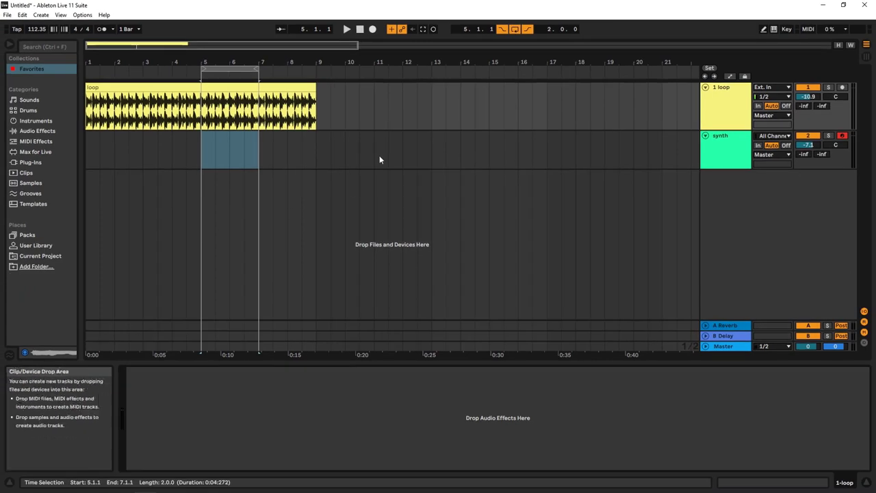
Step: In Session View, record a MIDI clip into the synth track's third slot and open its notes
{"action": "left_click", "coordinate": [866, 56]}
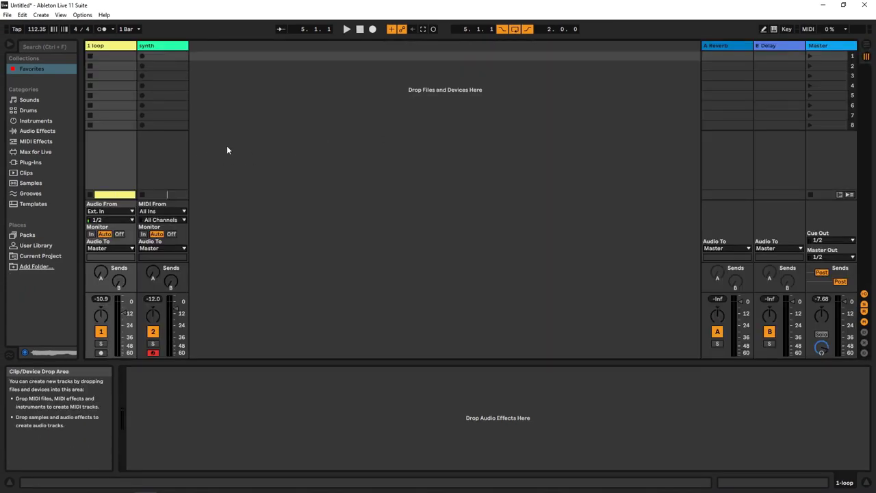
{"action": "left_click", "coordinate": [143, 75]}
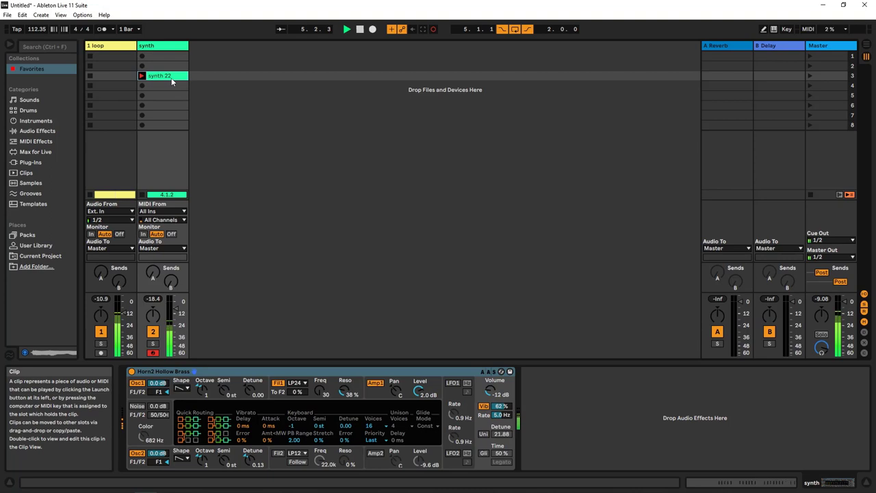
{"action": "double_click", "coordinate": [169, 76]}
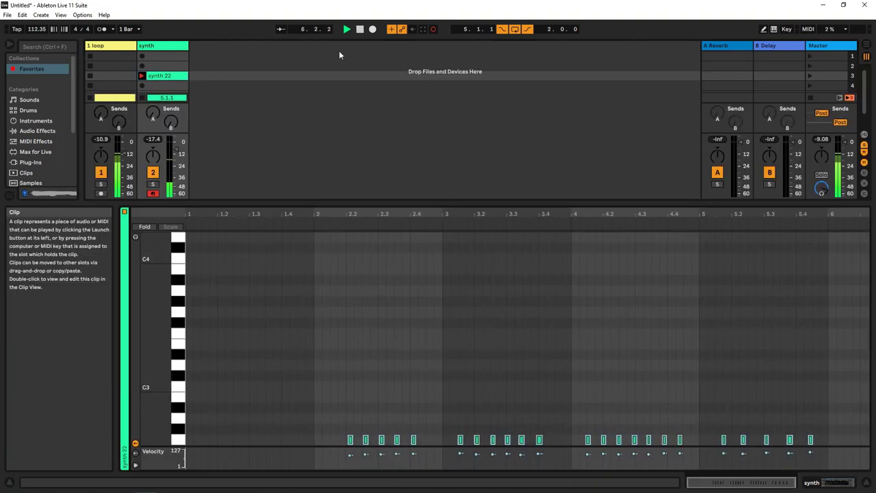
{"action": "scroll", "coordinate": [479, 326], "scroll_direction": "down", "scroll_amount": 3}
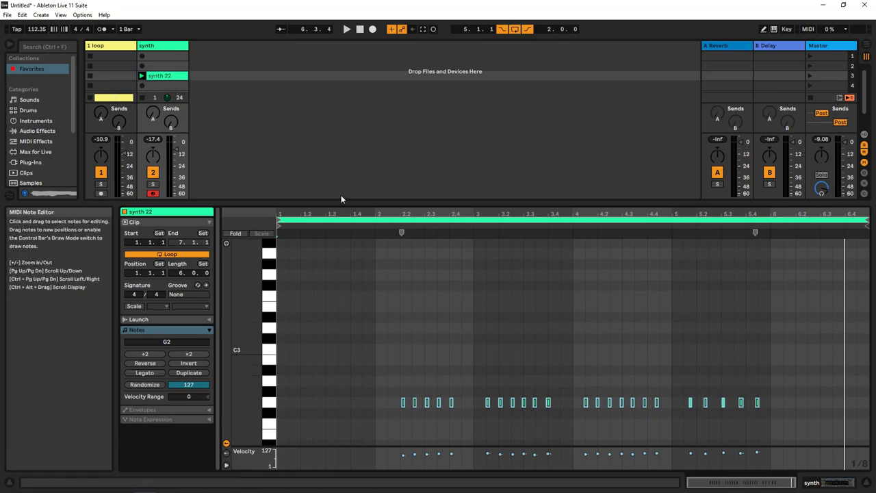
Step: Replace the recorded Session clip with an empty one-bar MIDI clip in the synth track's third slot
{"action": "key", "text": "Delete"}
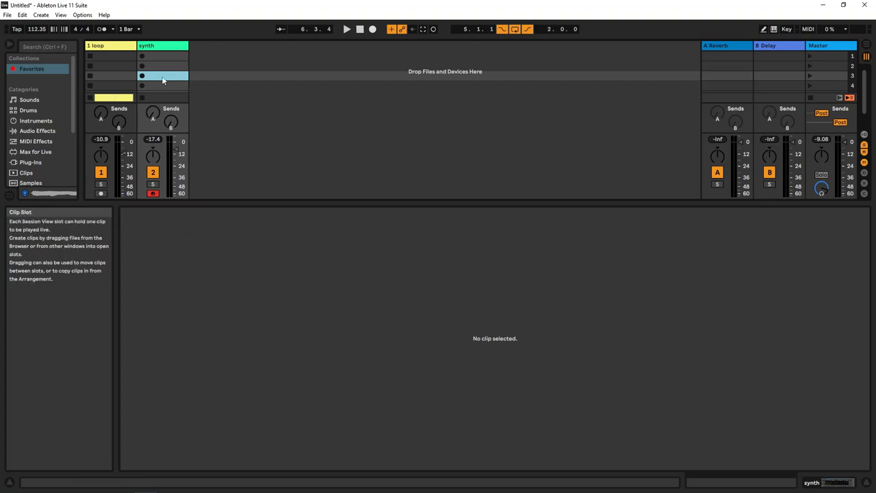
{"action": "double_click", "coordinate": [162, 76]}
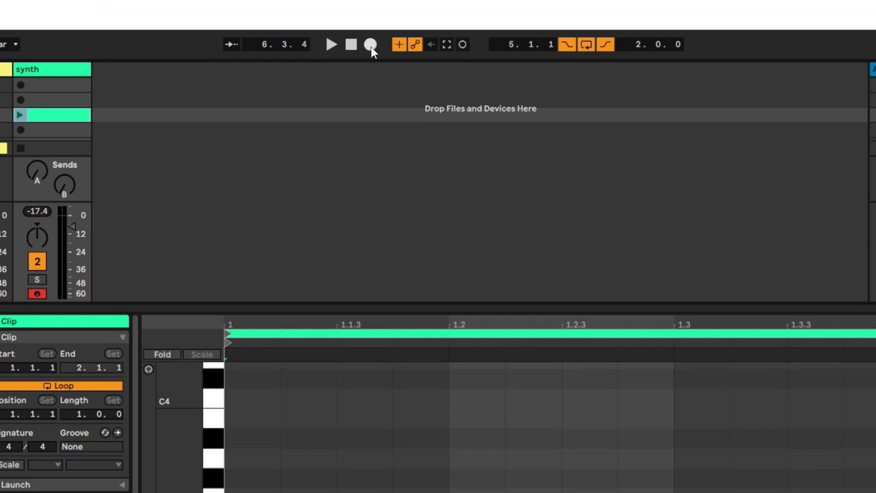
Step: Compare the Arrangement View with the Session View, and delete the empty clip from the synth track's third slot
{"action": "key", "text": "Tab"}
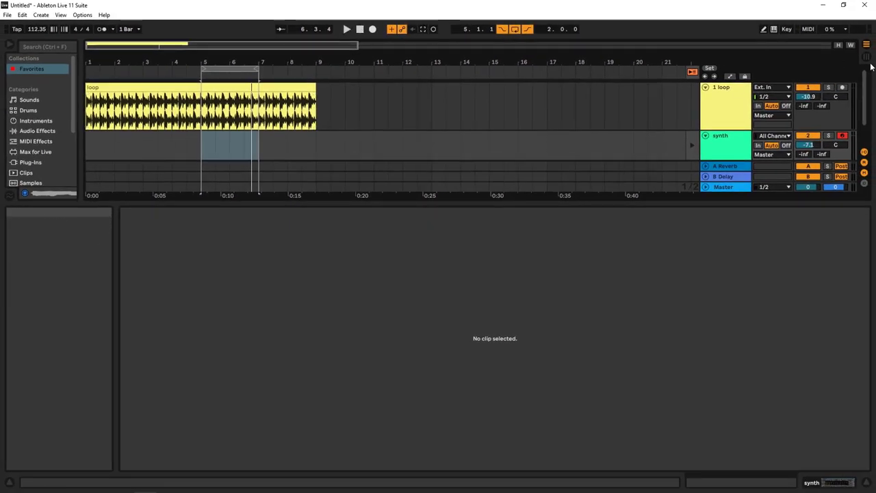
{"action": "key", "text": "Tab"}
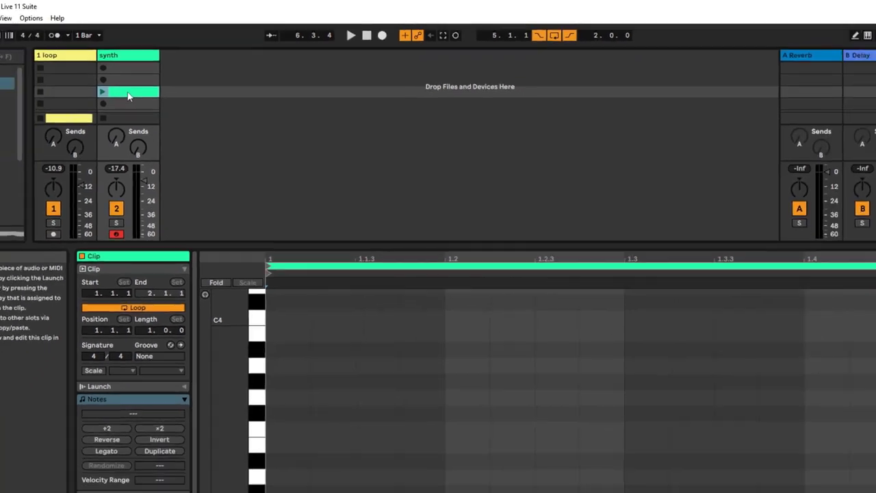
{"action": "key", "text": "Delete"}
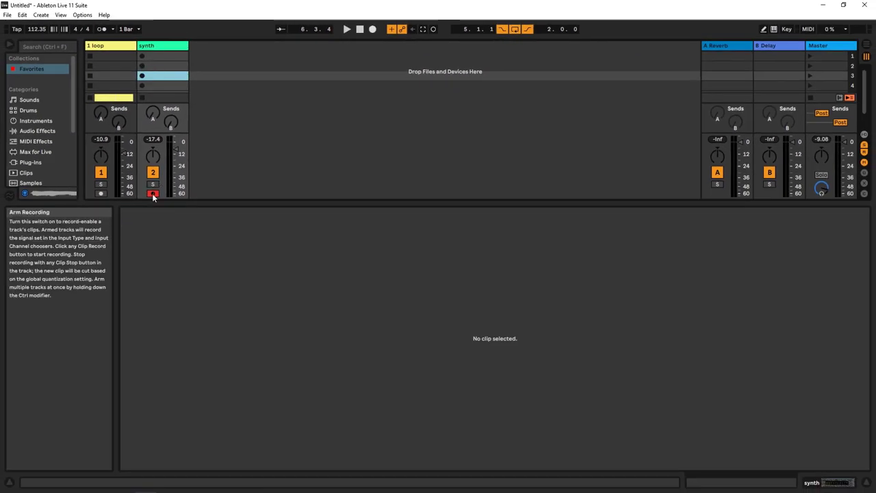
Step: Record a two-bar MIDI clip into the synth track's second Session slot, and delete it
{"action": "left_click", "coordinate": [142, 66]}
{"action": "left_click", "coordinate": [433, 28]}
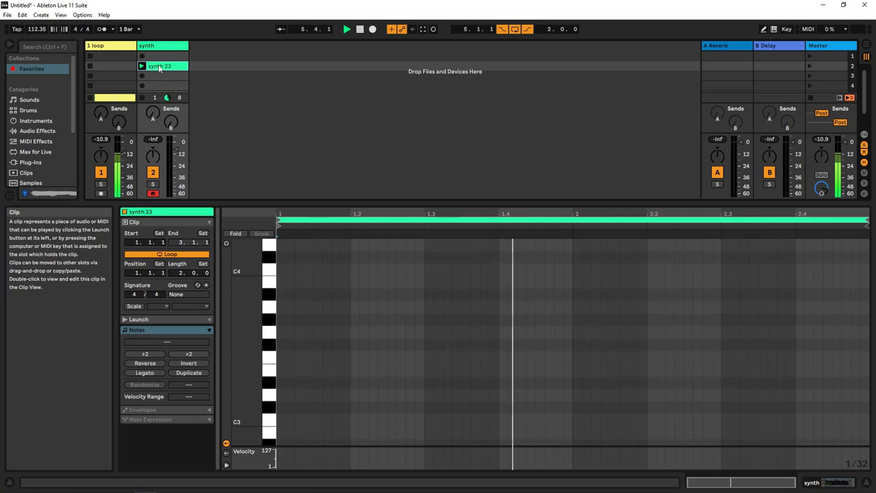
{"action": "key", "text": "Delete"}
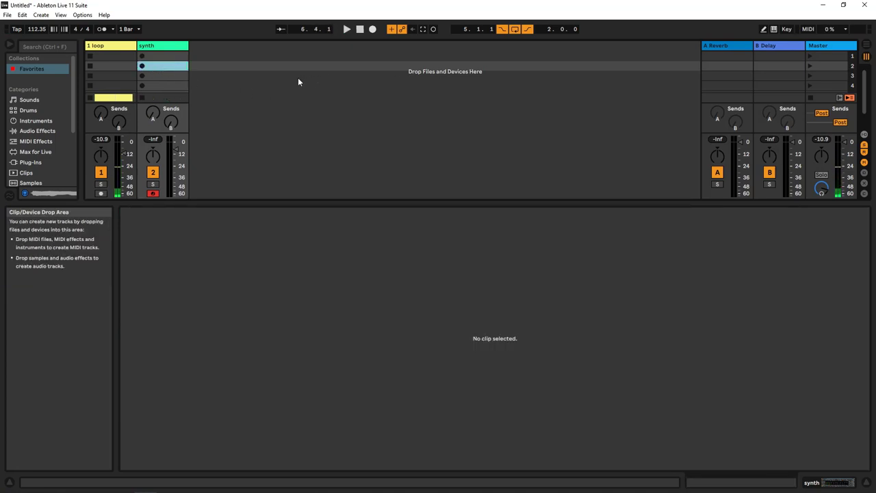
Step: Create an empty one-bar MIDI clip in the synth track's second slot and record repeated F2 notes into it with Session Record
{"action": "double_click", "coordinate": [145, 65]}
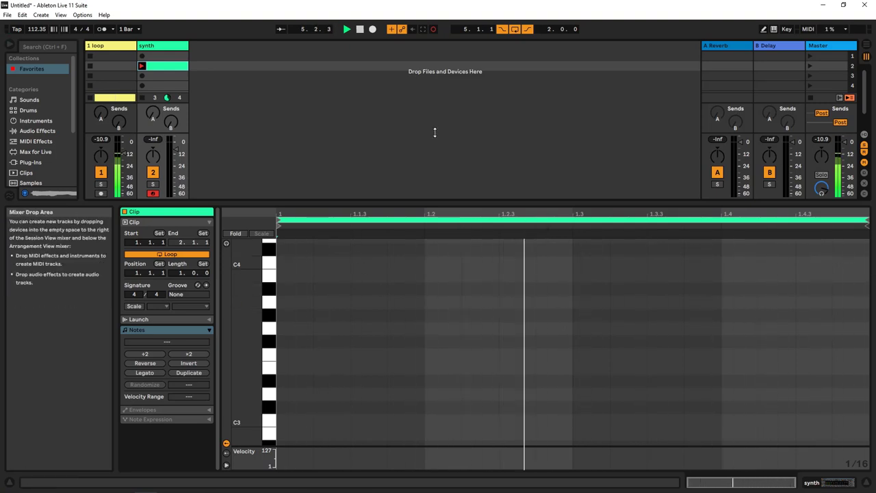
{"action": "key", "text": "f"}
{"action": "key", "text": "f"}
{"action": "key", "text": "f"}
{"action": "key", "text": "f"}
{"action": "key", "text": "f"}
{"action": "key", "text": "f"}
{"action": "key", "text": "f"}
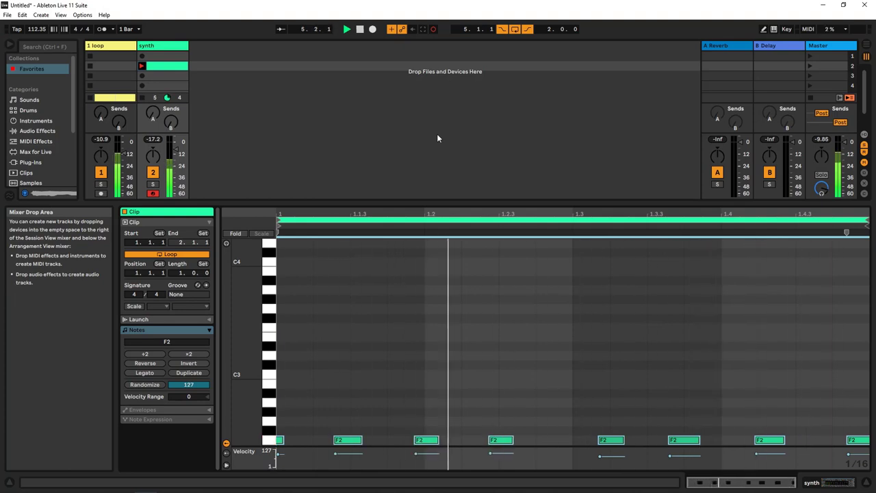
Step: Overdub C3, C4, A#3 and D#4 notes onto the looping one-bar synth clip, and delete the clip
{"action": "key", "text": "k"}
{"action": "key", "text": "k"}
{"action": "key", "text": "k"}
{"action": "key", "text": "k"}
{"action": "key", "text": "k"}
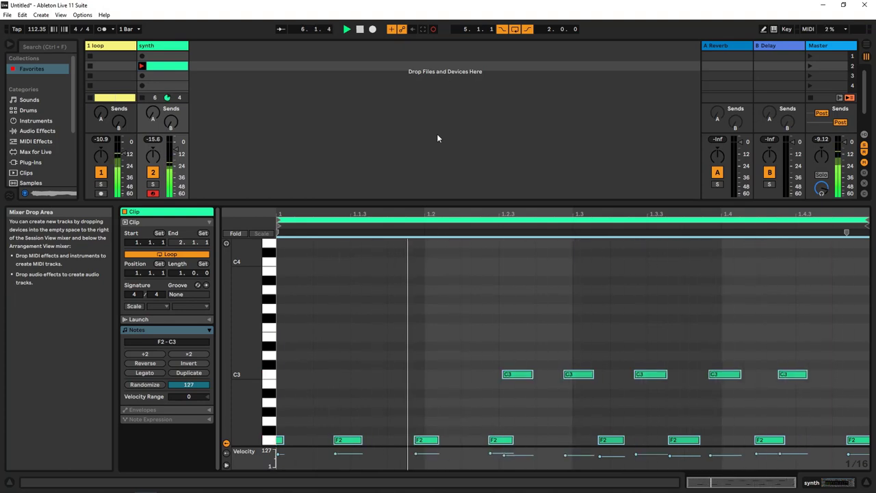
{"action": "key", "text": "x"}
{"action": "key", "text": "k"}
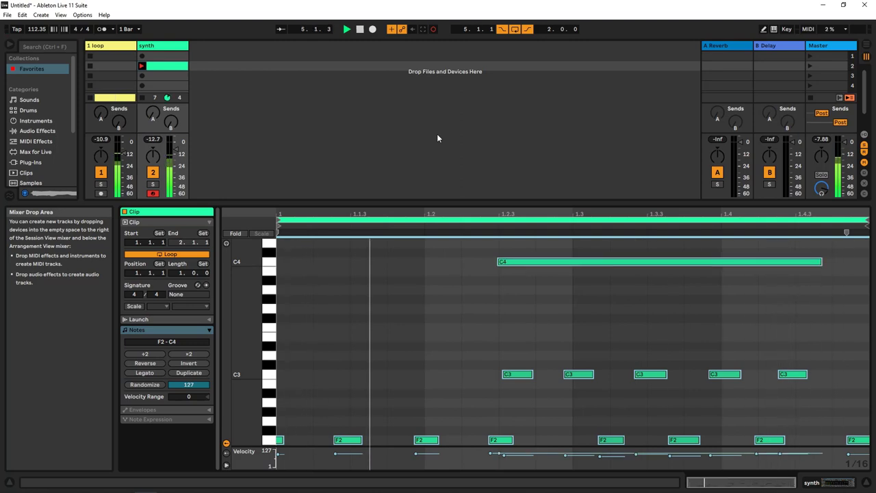
{"action": "key", "text": "p"}
{"action": "key", "text": "u"}
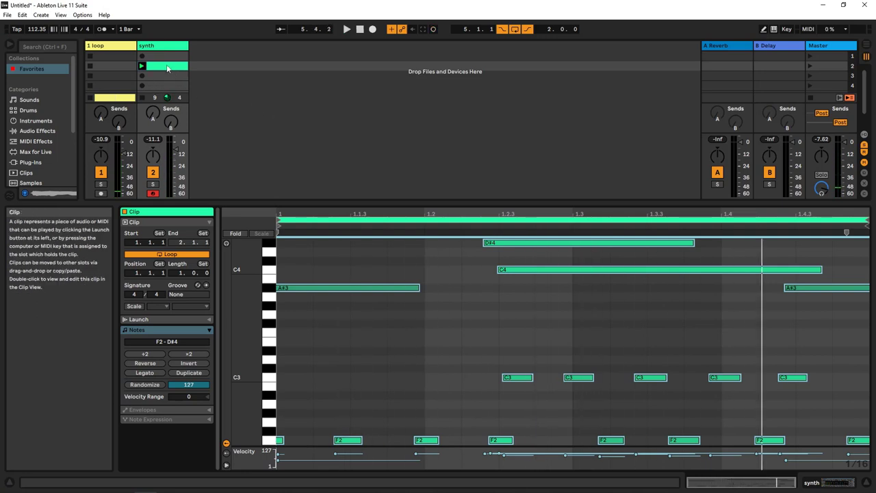
{"action": "key", "text": "Delete"}
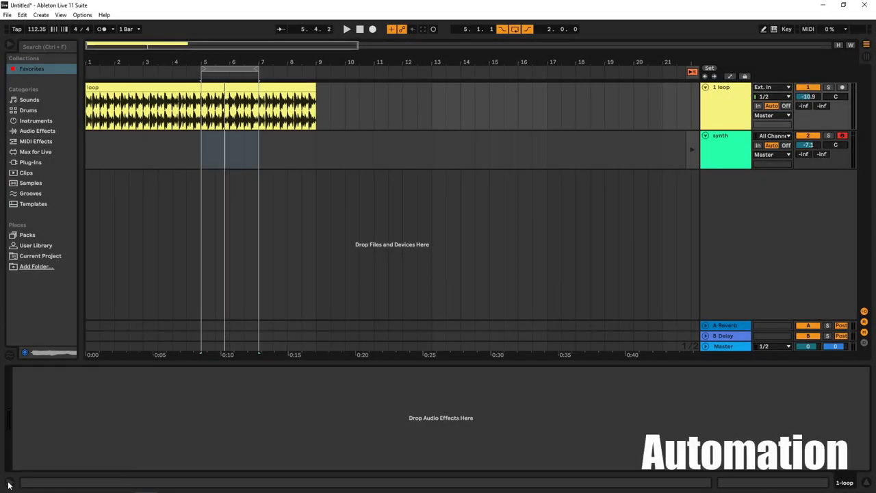
Step: In Arrangement View, show the Info View and turn off the loop, Punch-In and Punch-Out switches
{"action": "left_click", "coordinate": [9, 484]}
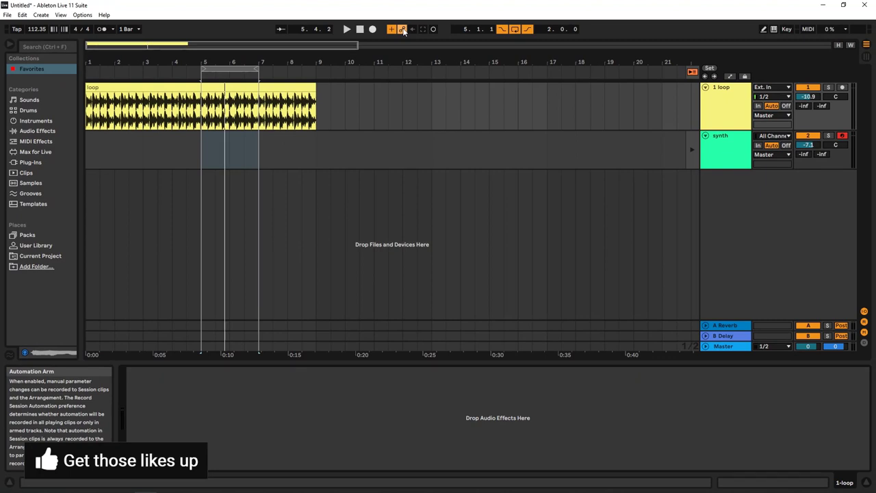
{"action": "left_click", "coordinate": [517, 29]}
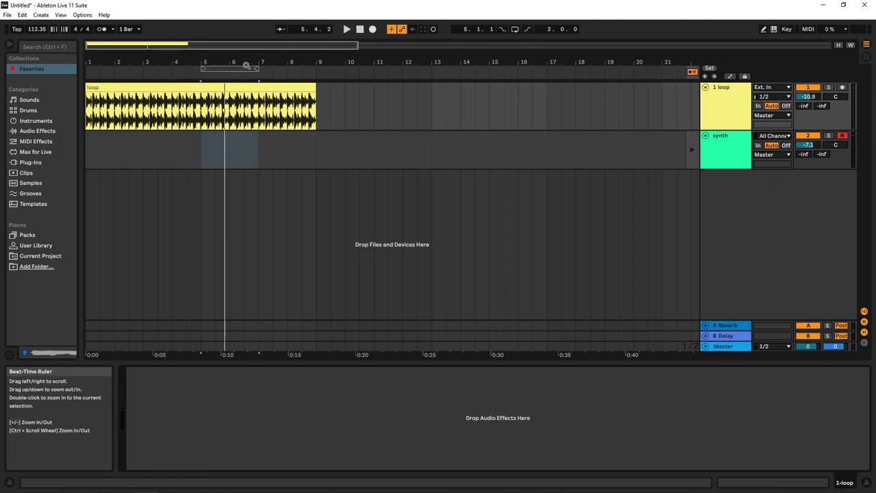
Step: Search the audio effects for "filter" and add an Auto Filter to the loop track
{"action": "left_click", "coordinate": [37, 130]}
{"action": "left_click_drag", "start_coordinate": [218, 138], "coordinate": [204, 138]}
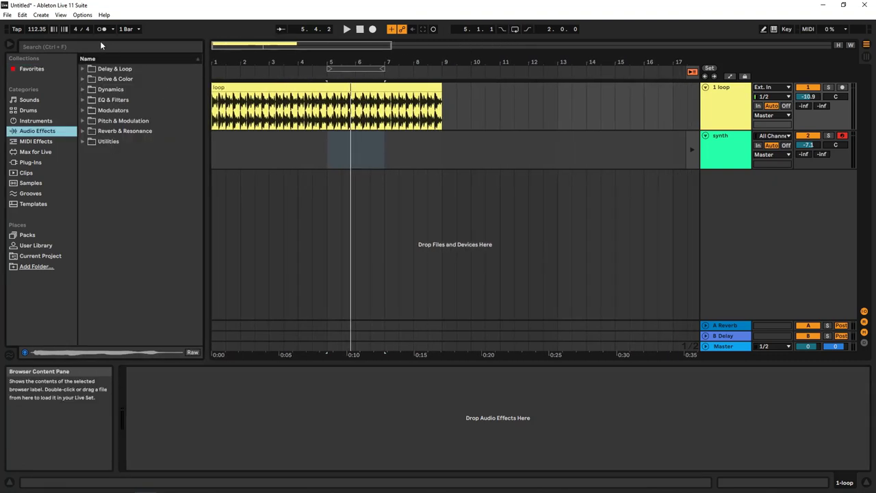
{"action": "left_click", "coordinate": [87, 46]}
{"action": "type", "text": "filter"}
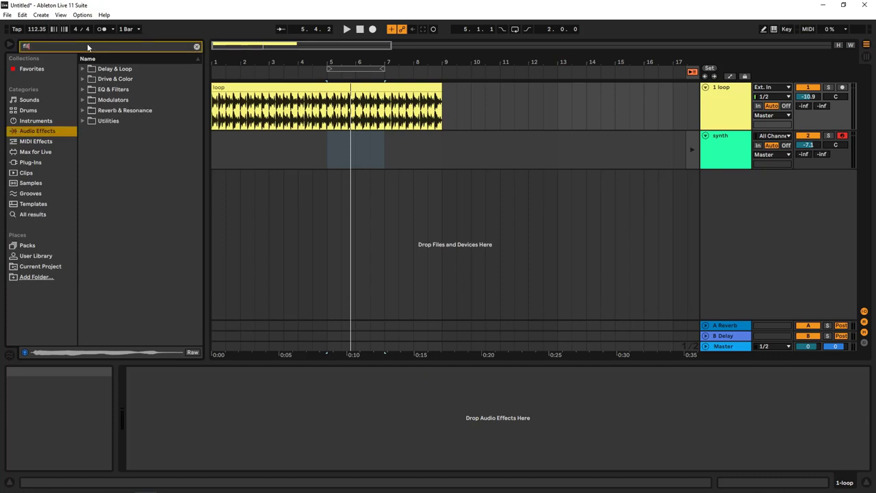
{"action": "left_click", "coordinate": [84, 90]}
{"action": "left_click", "coordinate": [123, 101]}
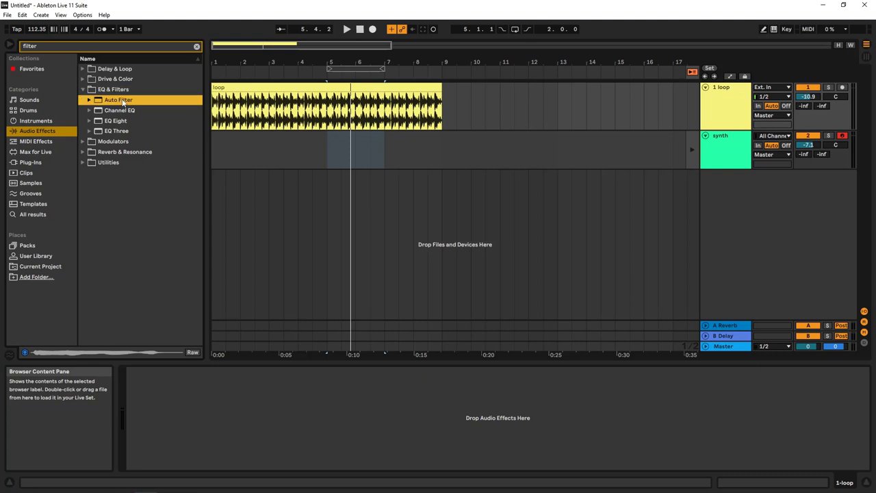
{"action": "left_click_drag", "start_coordinate": [721, 111], "coordinate": [719, 113]}
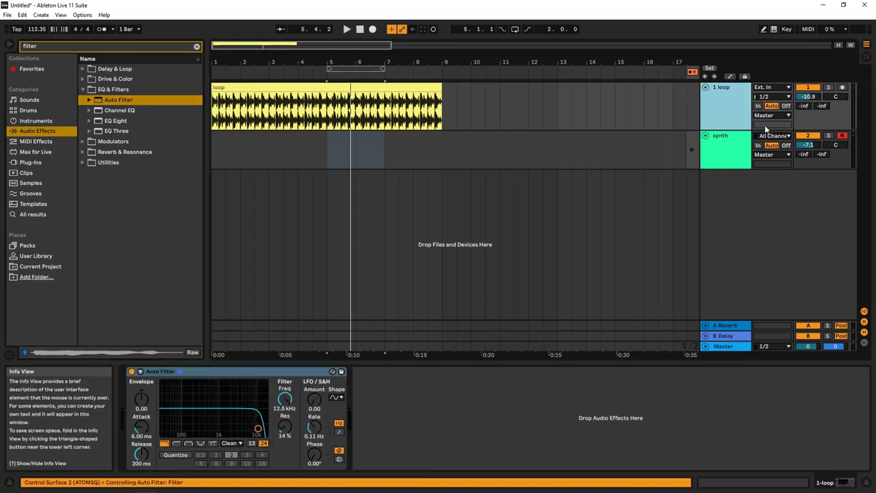
Step: Play the arrangement from the start while lowering the Auto Filter to 7.11 kHz frequency and 2.7 % resonance
{"action": "left_click", "coordinate": [359, 30]}
{"action": "left_click", "coordinate": [346, 30]}
{"action": "mouse_move", "coordinate": [256, 429]}
{"action": "left_mouse_down"}
{"action": "mouse_move", "coordinate": [204, 409]}
{"action": "mouse_move", "coordinate": [264, 410]}
{"action": "mouse_move", "coordinate": [212, 416]}
{"action": "mouse_move", "coordinate": [250, 421]}
{"action": "mouse_move", "coordinate": [245, 434]}
{"action": "left_mouse_up"}
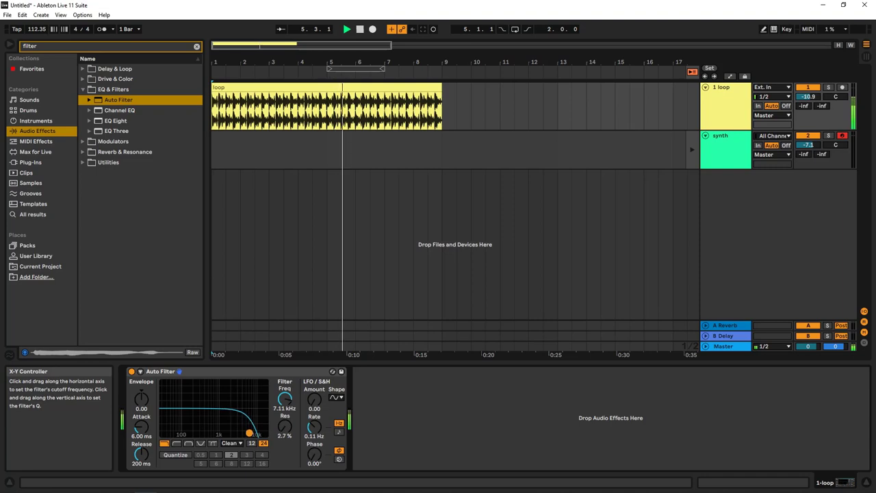
{"action": "left_click", "coordinate": [360, 30]}
Step: Show the automation lanes and set the loop track's lane to the Auto Filter's Frequency
{"action": "left_click", "coordinate": [732, 97]}
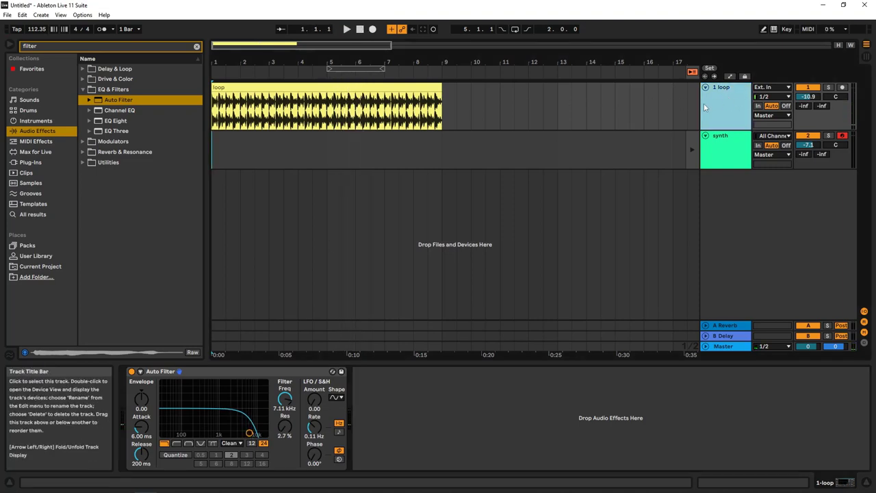
{"action": "key", "text": "a"}
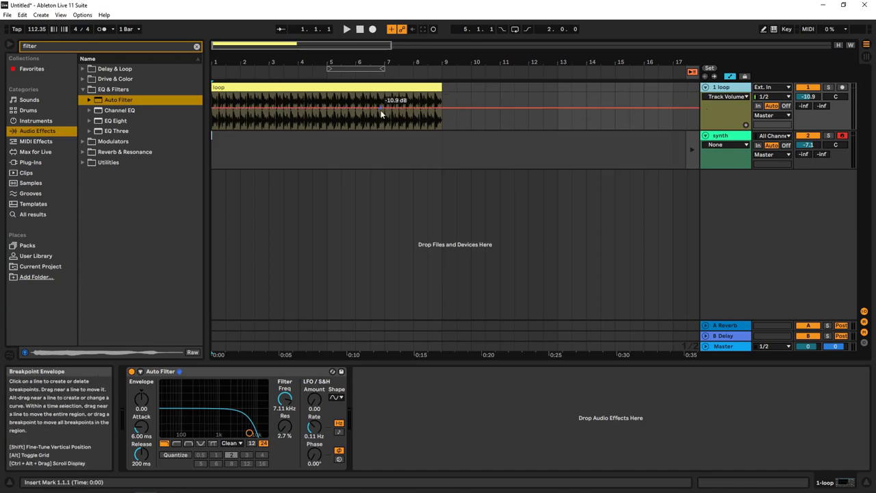
{"action": "left_click", "coordinate": [727, 97]}
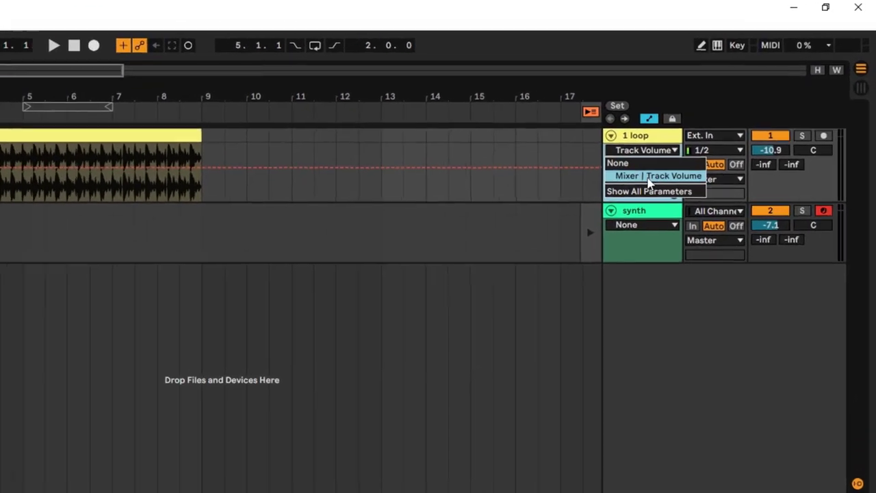
{"action": "left_click", "coordinate": [630, 157]}
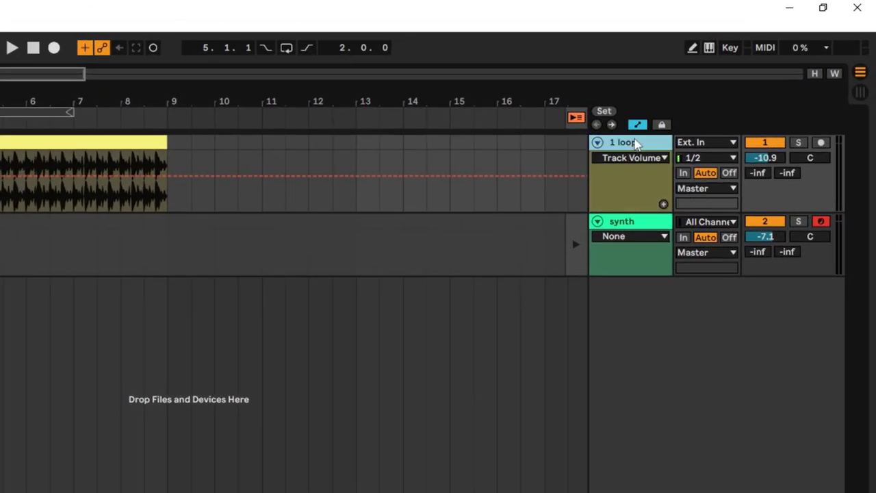
{"action": "left_click", "coordinate": [648, 157]}
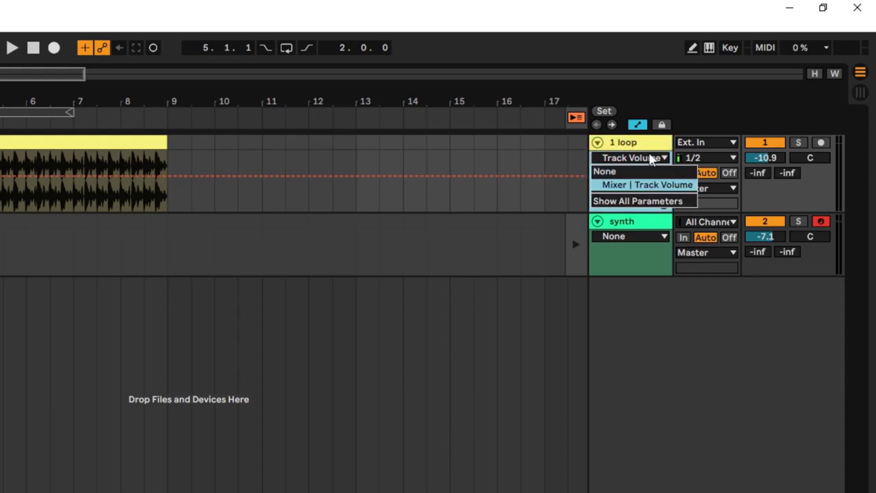
{"action": "left_click", "coordinate": [644, 202]}
{"action": "left_click", "coordinate": [634, 186]}
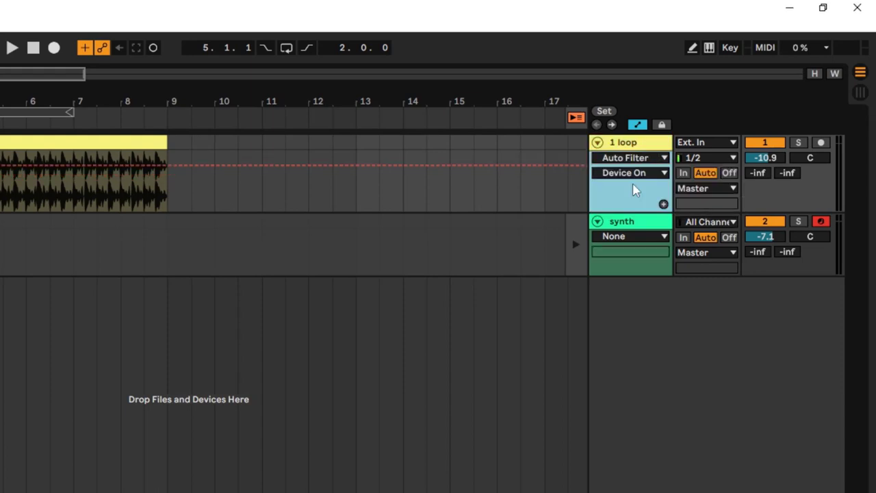
{"action": "left_click", "coordinate": [636, 175]}
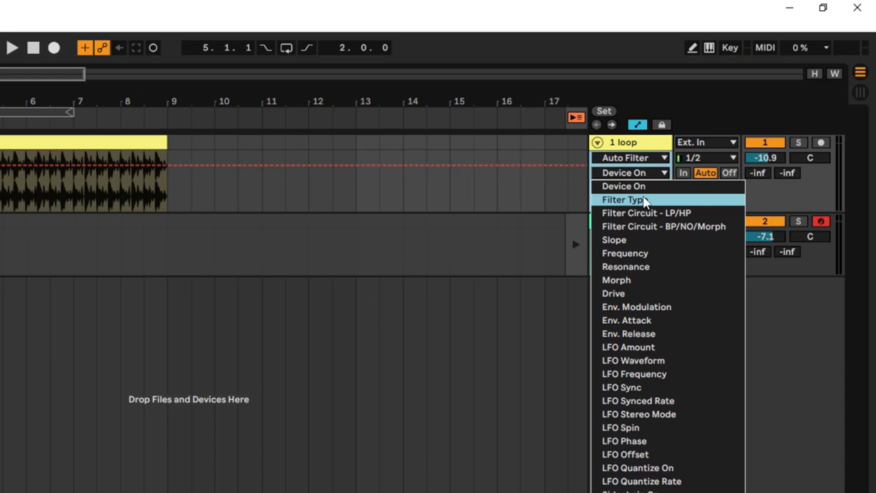
{"action": "left_click", "coordinate": [625, 253]}
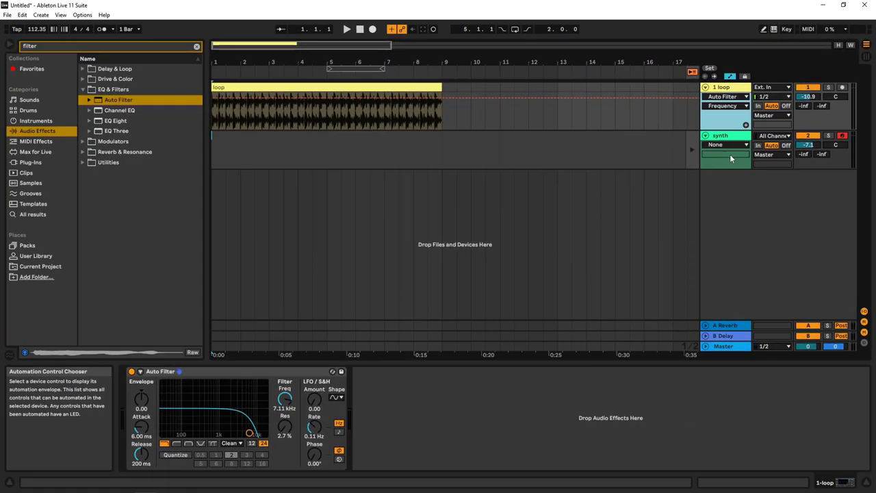
Step: Narrow the browser and sweep the Auto Filter's cutoff and resonance during normal playback without recording
{"action": "left_click_drag", "start_coordinate": [247, 432], "coordinate": [212, 432]}
{"action": "left_click_drag", "start_coordinate": [207, 98], "coordinate": [86, 98]}
{"action": "left_click_drag", "start_coordinate": [207, 433], "coordinate": [248, 420]}
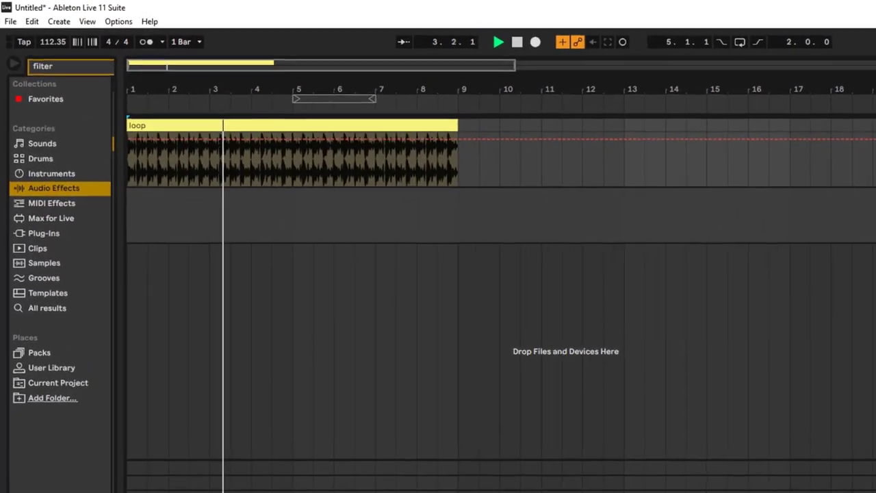
Step: Record Auto Filter frequency and resonance sweeps as automation on the loop track up to about bar 9, and play them back
{"action": "left_click", "coordinate": [539, 44]}
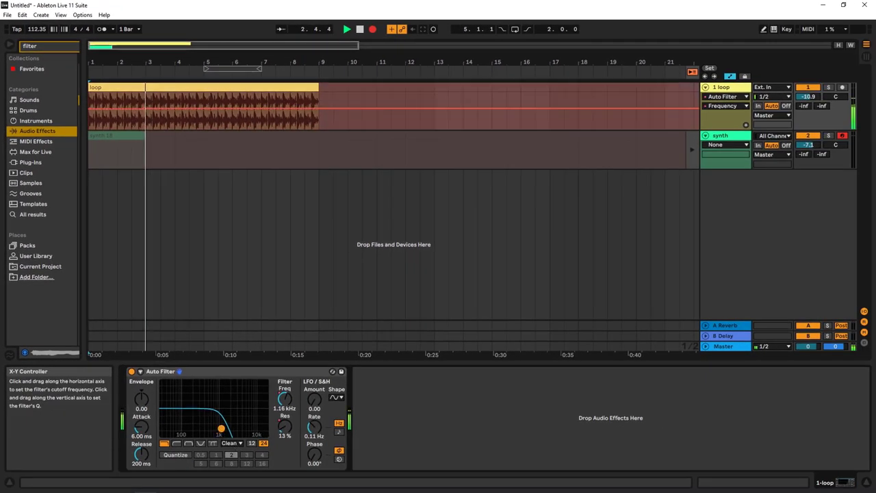
{"action": "left_click_drag", "start_coordinate": [221, 430], "coordinate": [246, 424]}
{"action": "key", "text": "space"}
{"action": "key", "text": "space"}
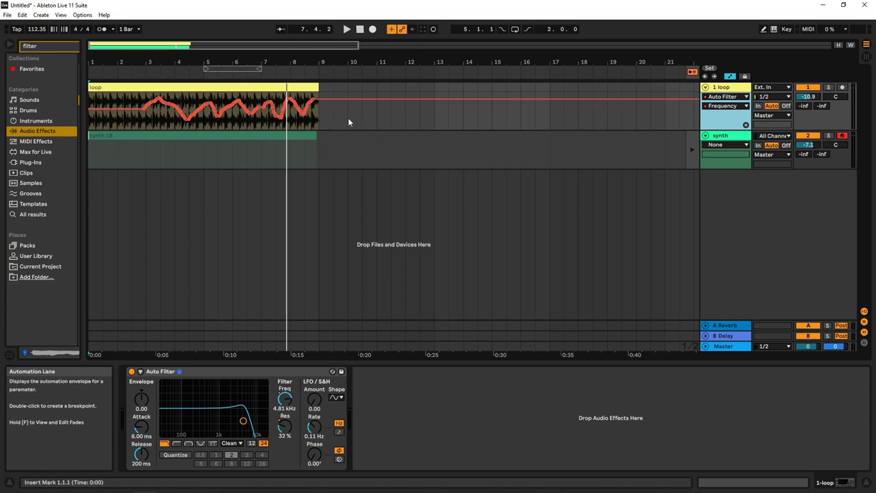
Step: Delete the recorded automation of the Auto Filter's frequency and resonance
{"action": "right_click", "coordinate": [289, 403]}
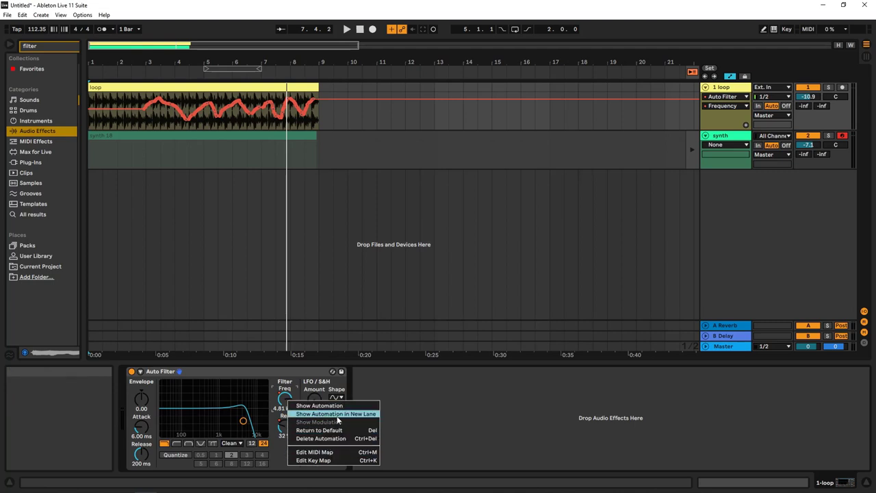
{"action": "left_click", "coordinate": [333, 441]}
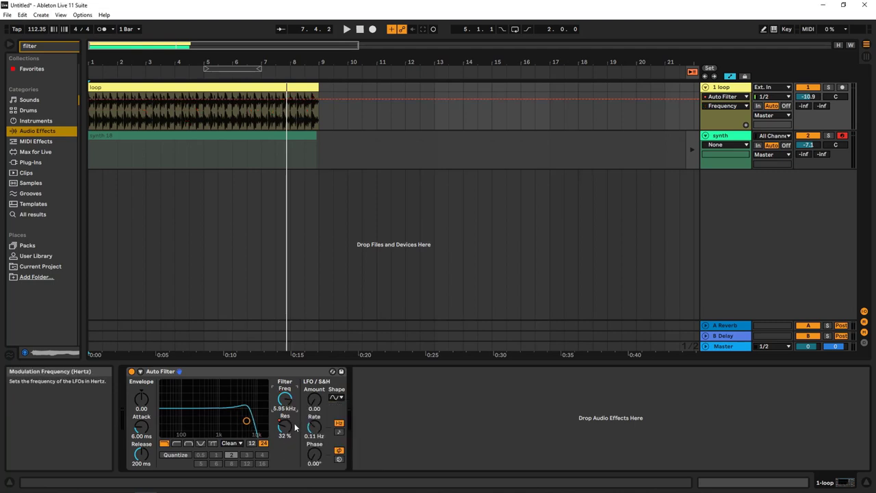
{"action": "right_click", "coordinate": [286, 426]}
{"action": "left_click", "coordinate": [330, 464]}
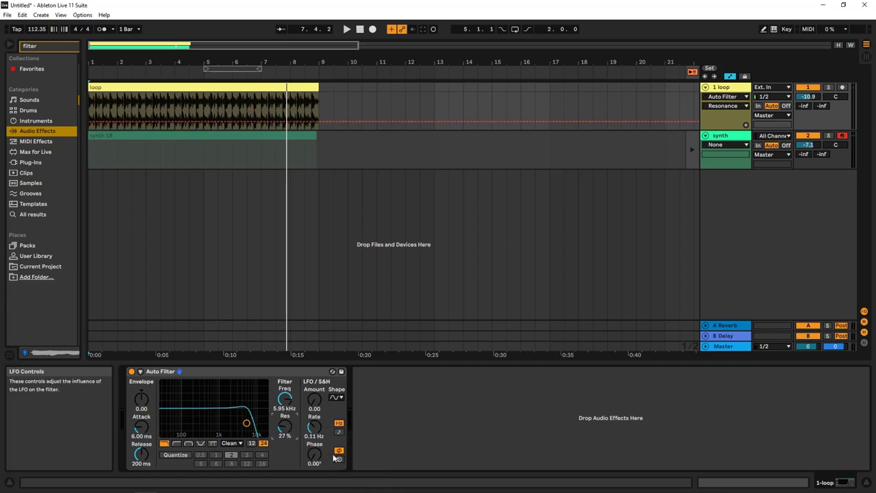
Step: With Automation Arm turned off, record from the start while sweeping the Auto Filter's cutoff and resonance
{"action": "left_click", "coordinate": [359, 29]}
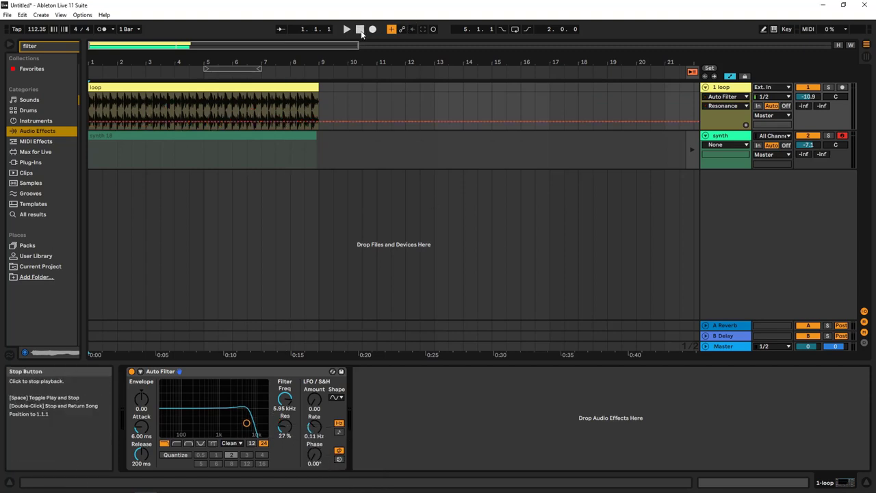
{"action": "left_click", "coordinate": [371, 30]}
{"action": "mouse_move", "coordinate": [247, 423]}
{"action": "left_mouse_down"}
{"action": "mouse_move", "coordinate": [176, 422]}
{"action": "mouse_move", "coordinate": [254, 411]}
{"action": "mouse_move", "coordinate": [174, 417]}
{"action": "mouse_move", "coordinate": [234, 419]}
{"action": "mouse_move", "coordinate": [227, 422]}
{"action": "mouse_move", "coordinate": [243, 425]}
{"action": "mouse_move", "coordinate": [236, 426]}
{"action": "left_mouse_up"}
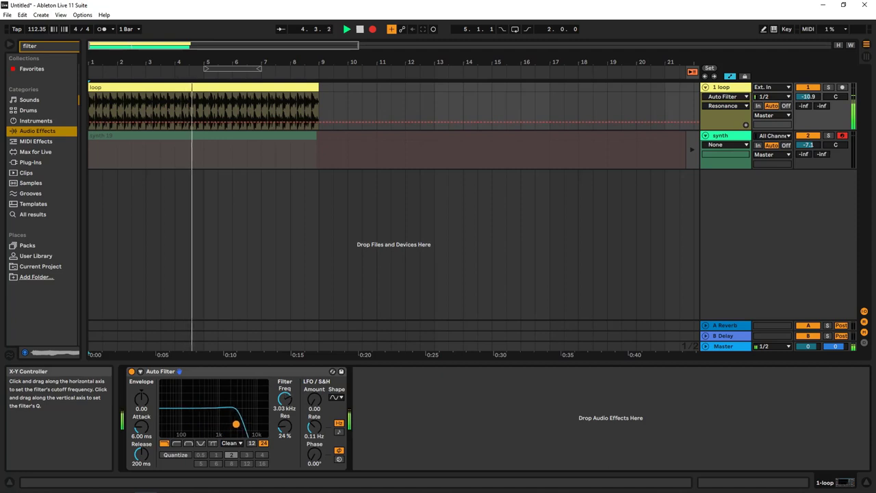
{"action": "key", "text": "space"}
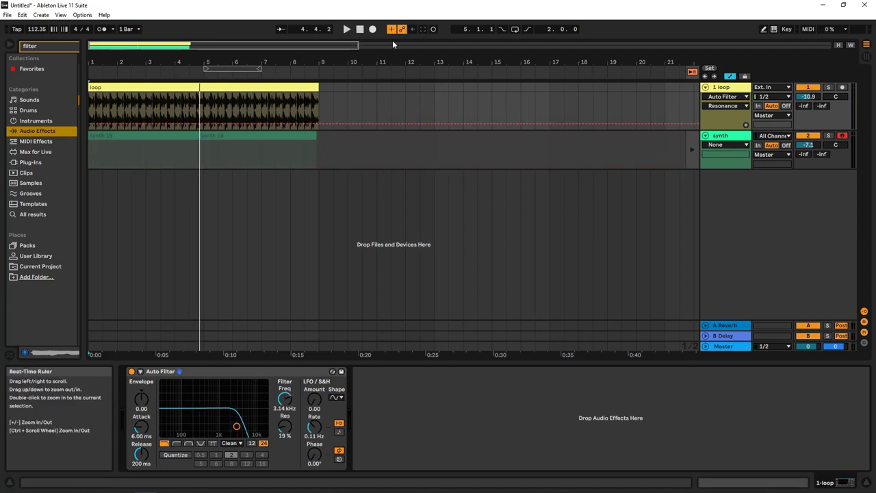
Step: With Automation Arm back on, record Auto Filter frequency and resonance sweeps from about bar 3 to bar 7, and play them back
{"action": "left_click", "coordinate": [373, 29]}
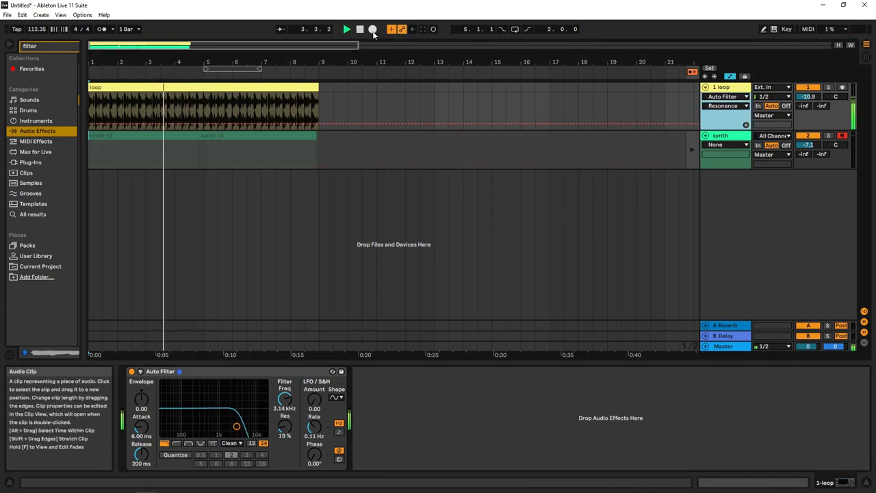
{"action": "mouse_move", "coordinate": [236, 427]}
{"action": "left_mouse_down"}
{"action": "mouse_move", "coordinate": [195, 413]}
{"action": "mouse_move", "coordinate": [247, 417]}
{"action": "mouse_move", "coordinate": [216, 427]}
{"action": "mouse_move", "coordinate": [199, 411]}
{"action": "mouse_move", "coordinate": [241, 417]}
{"action": "mouse_move", "coordinate": [205, 408]}
{"action": "mouse_move", "coordinate": [238, 408]}
{"action": "mouse_move", "coordinate": [220, 419]}
{"action": "mouse_move", "coordinate": [249, 419]}
{"action": "left_mouse_up"}
{"action": "key", "text": "space"}
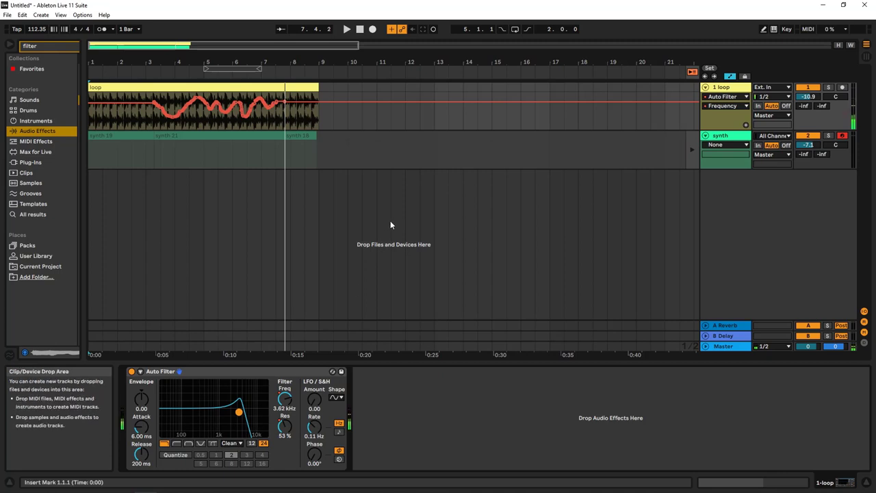
{"action": "key", "text": "space"}
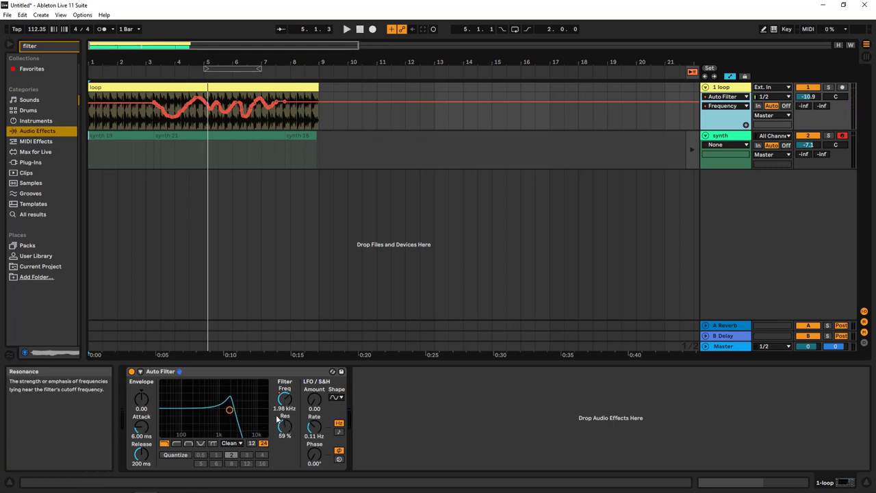
Step: Play from the start, override the recorded automation by moving the Auto Filter's cutoff and resonance, and re-enable the automation
{"action": "left_click", "coordinate": [347, 29]}
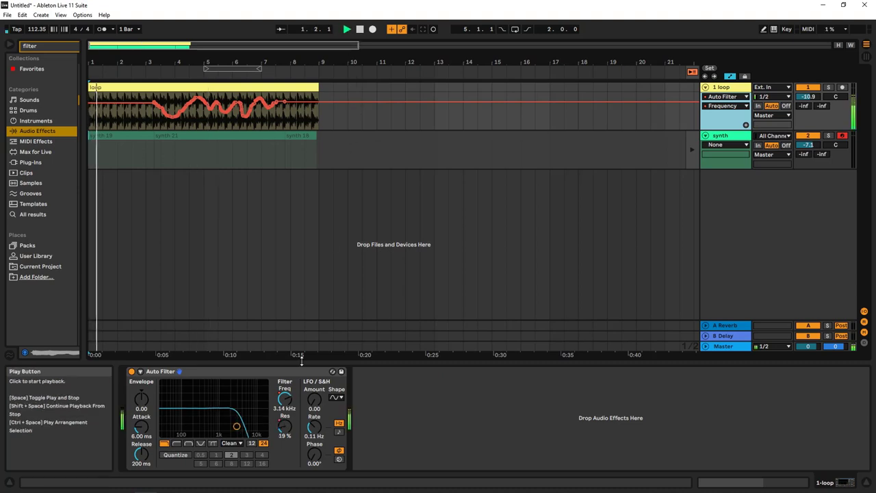
{"action": "left_click", "coordinate": [237, 424]}
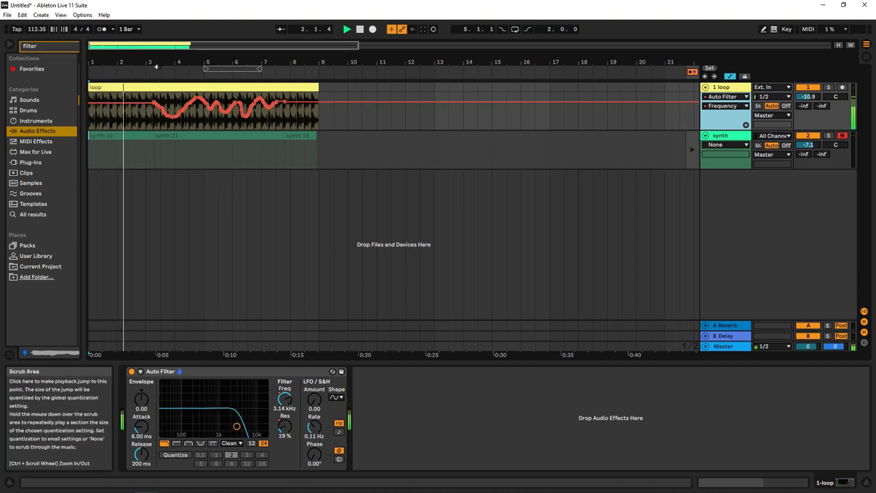
{"action": "left_click_drag", "start_coordinate": [227, 411], "coordinate": [246, 429]}
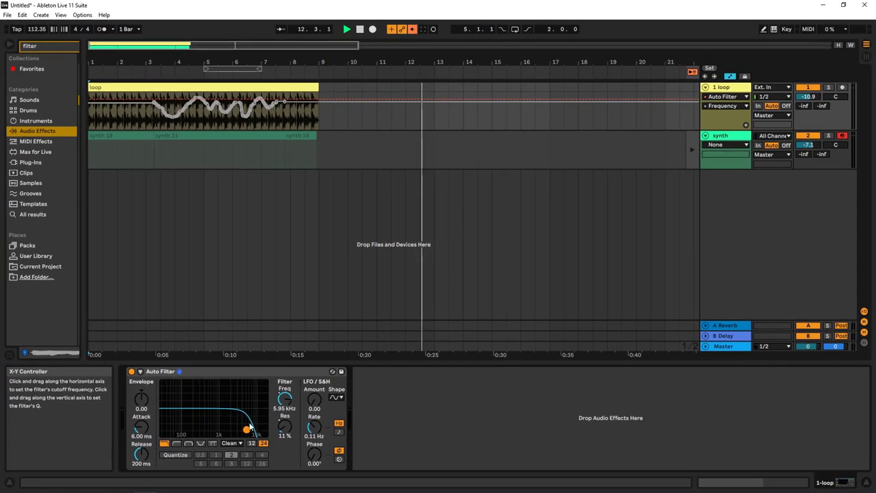
{"action": "left_click_drag", "start_coordinate": [246, 429], "coordinate": [229, 404]}
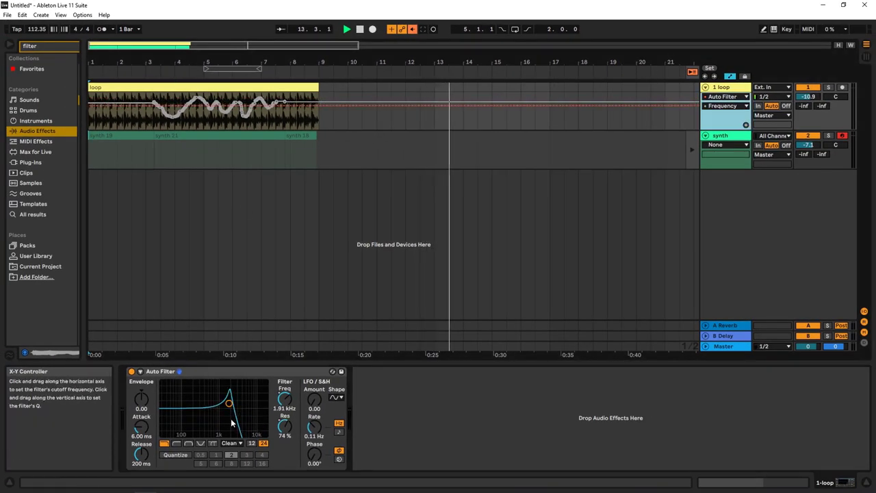
{"action": "left_click_drag", "start_coordinate": [230, 406], "coordinate": [247, 429]}
{"action": "left_click", "coordinate": [412, 29]}
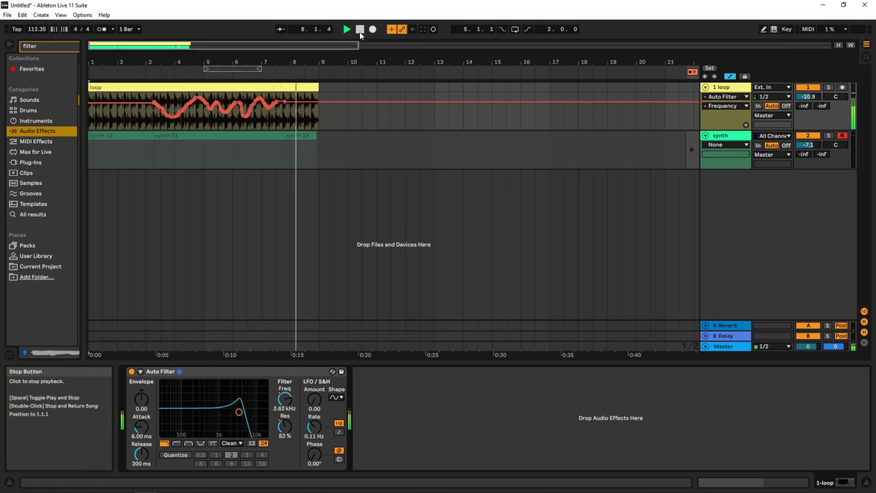
Step: Override the automation with the Auto Filter's frequency at 271 Hz and resonance at 59 %, stop playback, and re-enable the automation
{"action": "left_click_drag", "start_coordinate": [237, 413], "coordinate": [198, 410]}
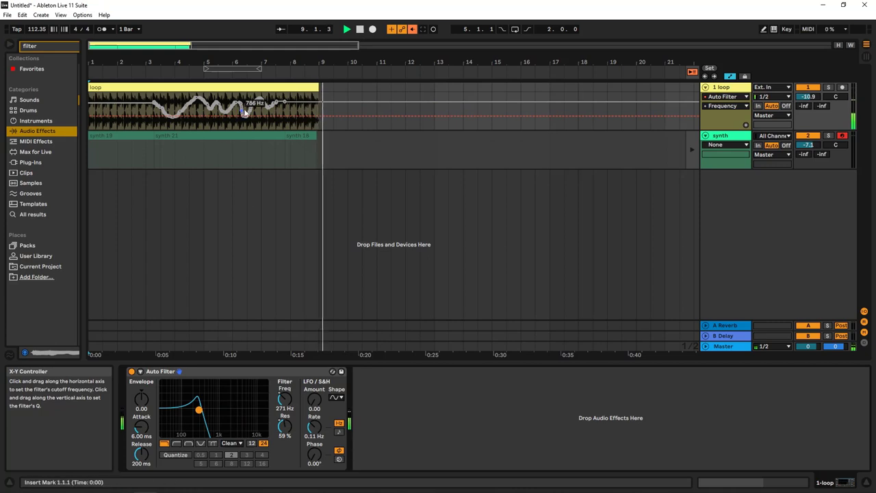
{"action": "key", "text": "space"}
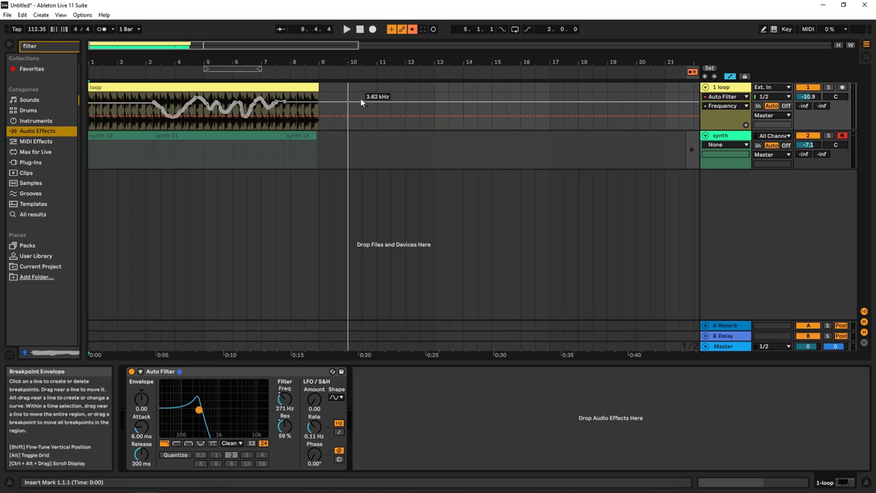
{"action": "left_click", "coordinate": [412, 29]}
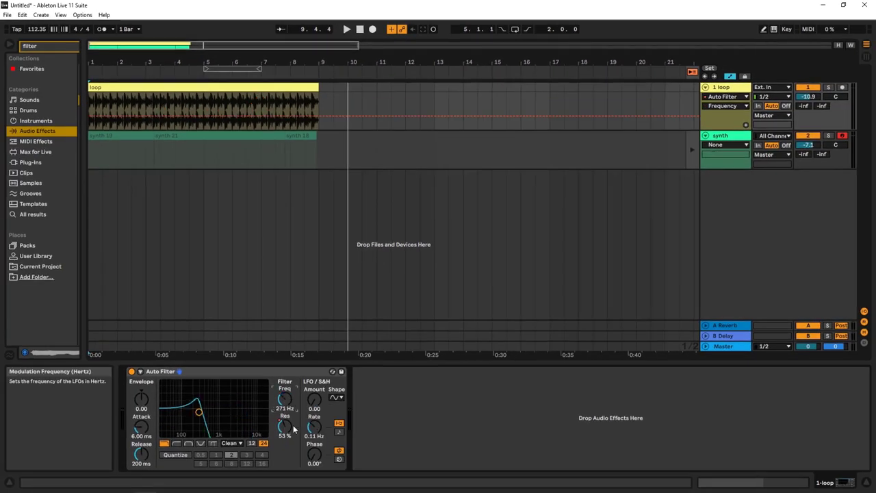
Step: Delete the Auto Filter's frequency and resonance automation, and play from the start with the device turned off
{"action": "right_click", "coordinate": [284, 430]}
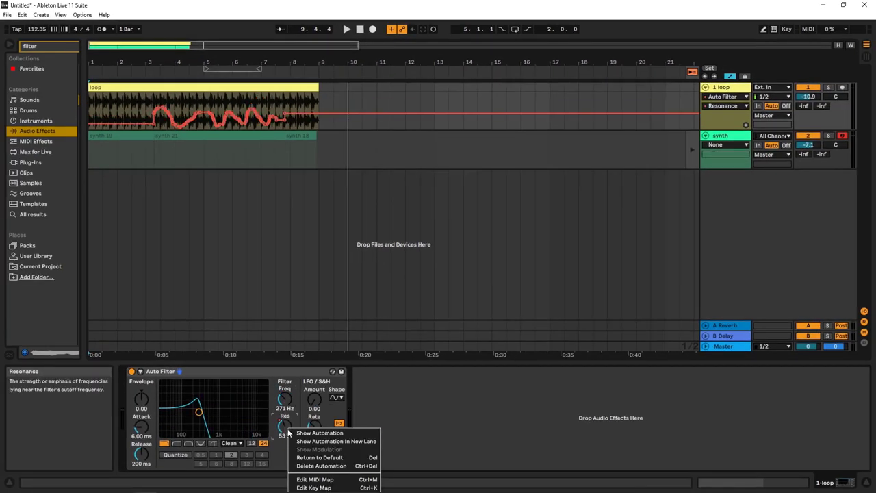
{"action": "left_click", "coordinate": [321, 465]}
{"action": "left_click", "coordinate": [127, 373]}
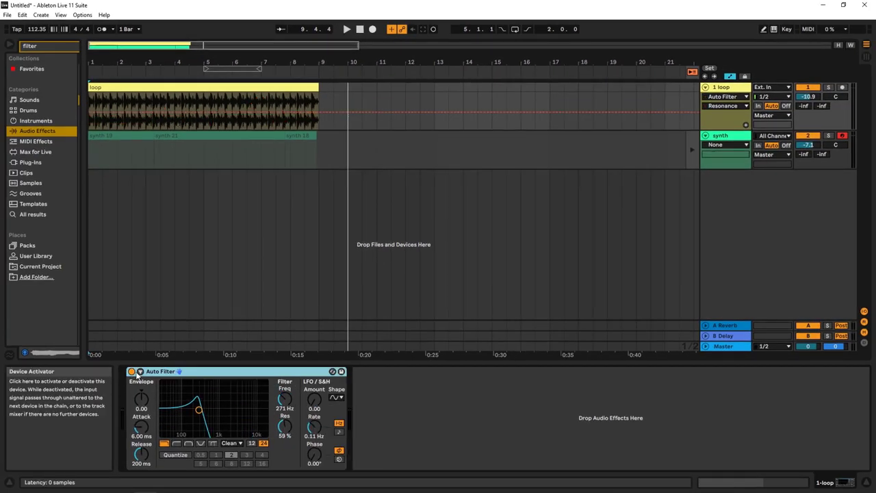
{"action": "left_click", "coordinate": [360, 32]}
{"action": "left_click", "coordinate": [346, 29]}
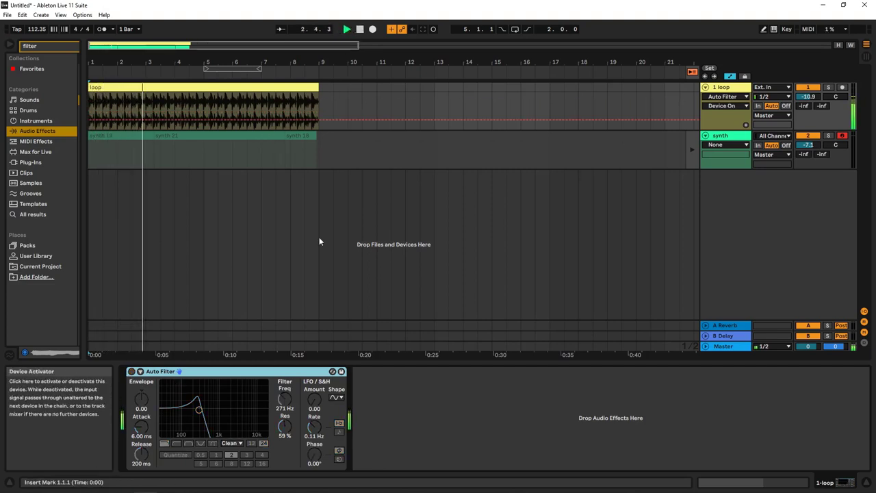
Step: With automation hidden and arrangement playback restored, delete all the clips on the synth track and stop playback
{"action": "left_click", "coordinate": [286, 140]}
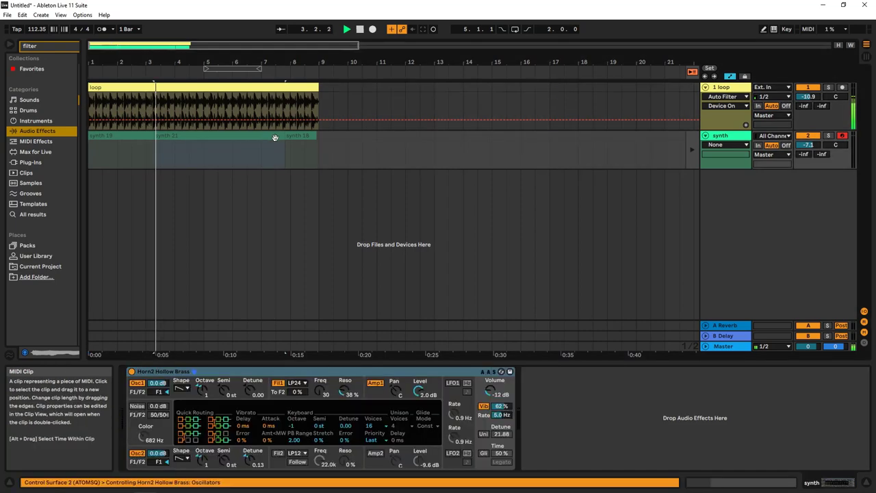
{"action": "left_click", "coordinate": [719, 89]}
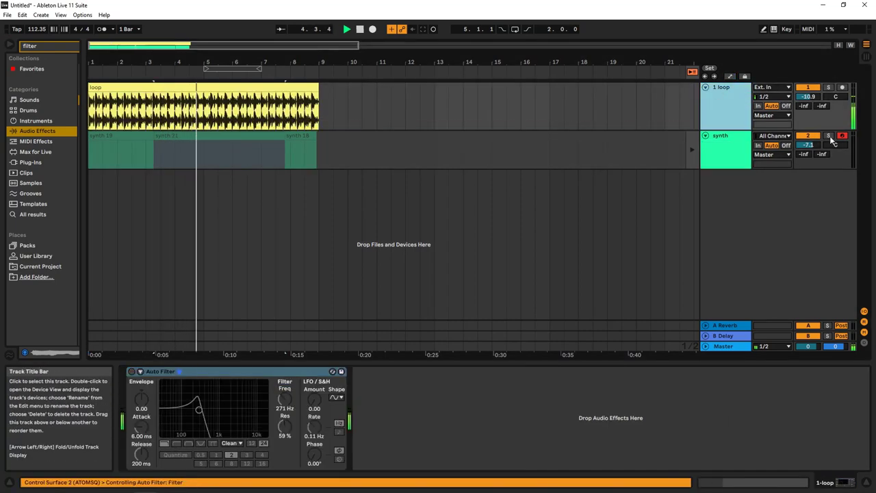
{"action": "left_click", "coordinate": [727, 147]}
{"action": "left_click", "coordinate": [301, 147]}
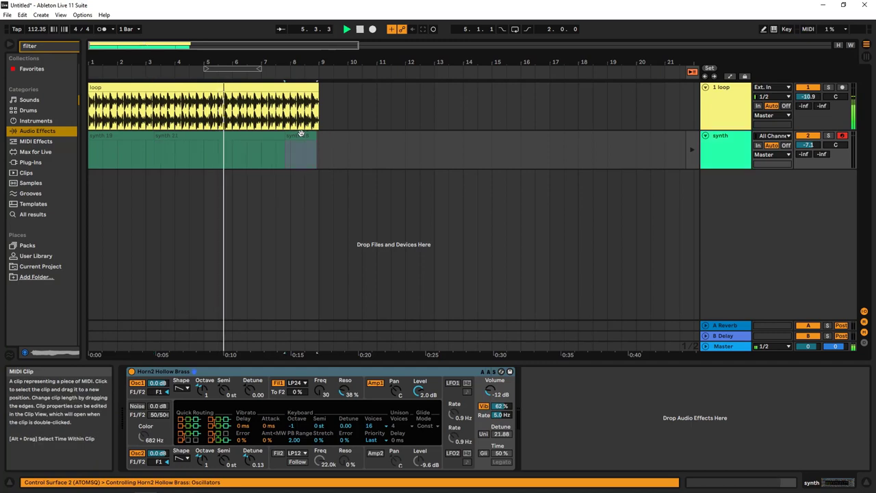
{"action": "left_click", "coordinate": [693, 70]}
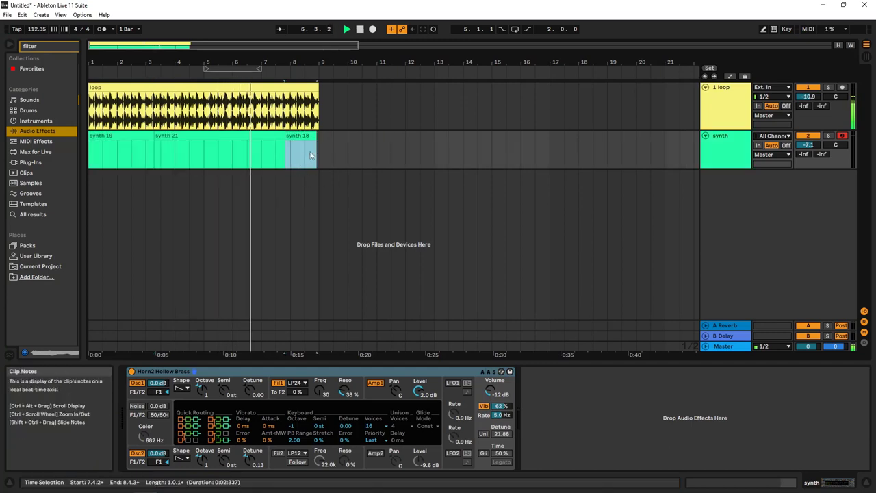
{"action": "left_click_drag", "start_coordinate": [89, 151], "coordinate": [333, 151]}
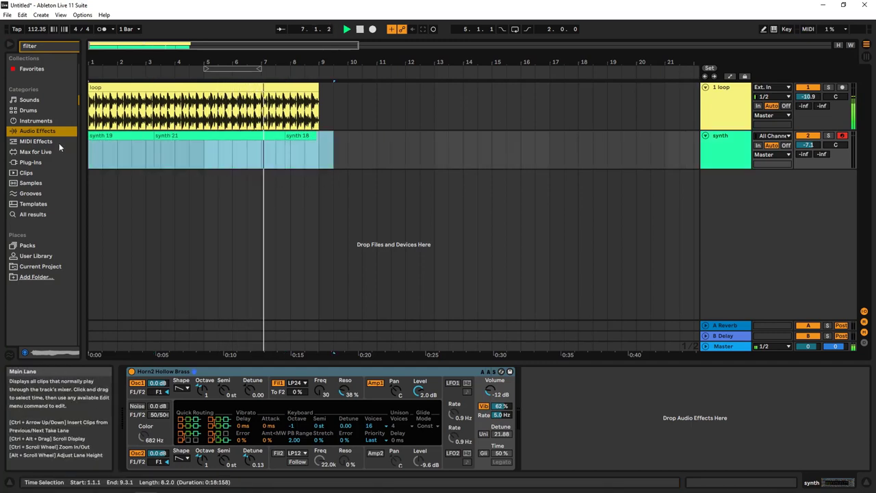
{"action": "left_click", "coordinate": [359, 29]}
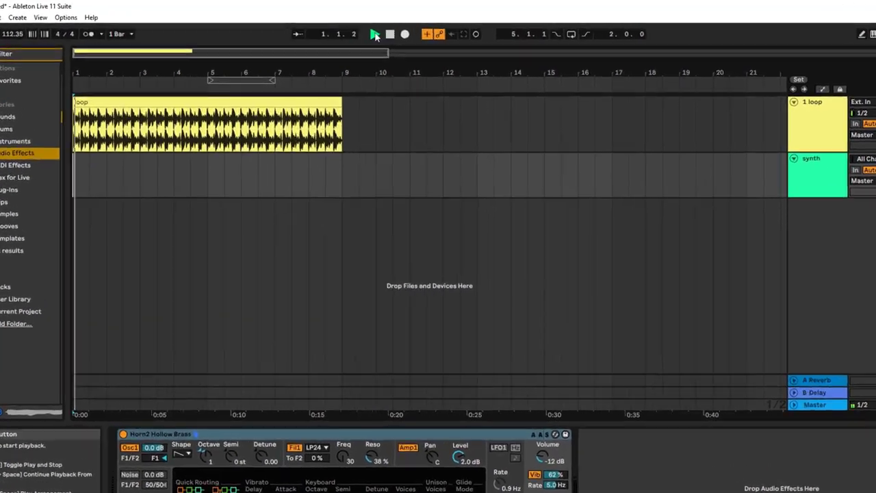
Step: Play from the start while performing on the synth track, capture the played MIDI as a clip, and play it back from bar 4
{"action": "left_click", "coordinate": [347, 29]}
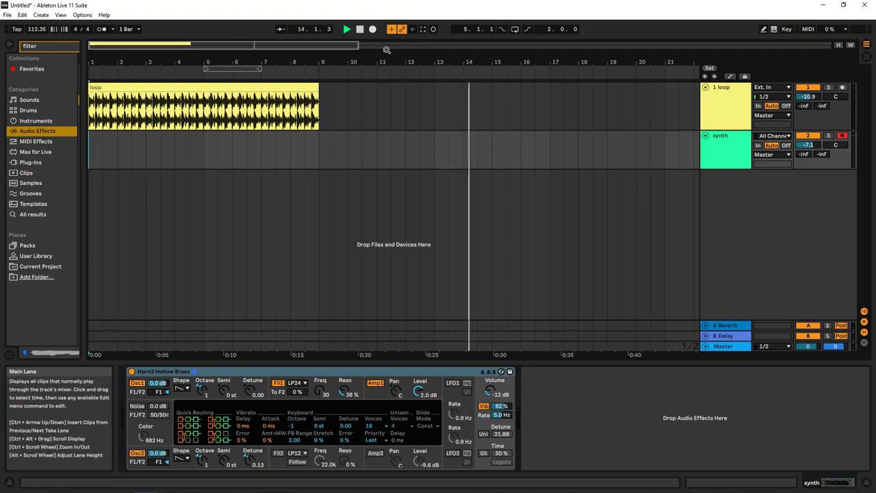
{"action": "left_click", "coordinate": [423, 29]}
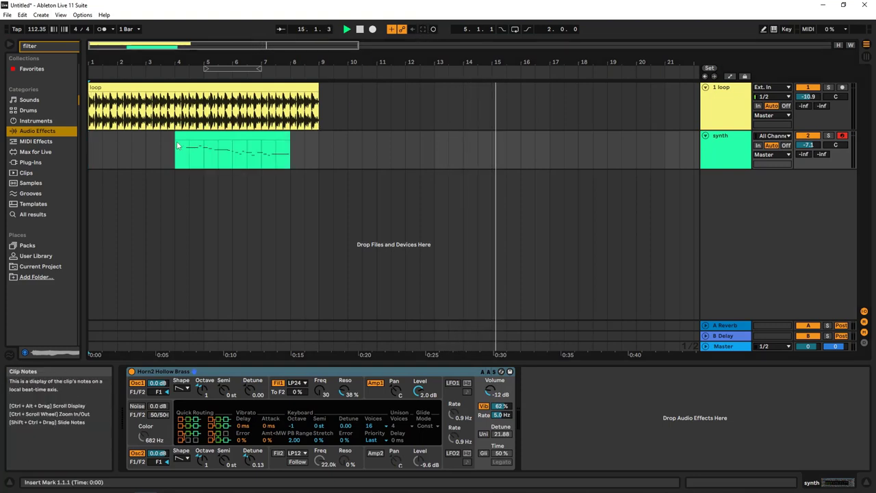
{"action": "left_click", "coordinate": [176, 65]}
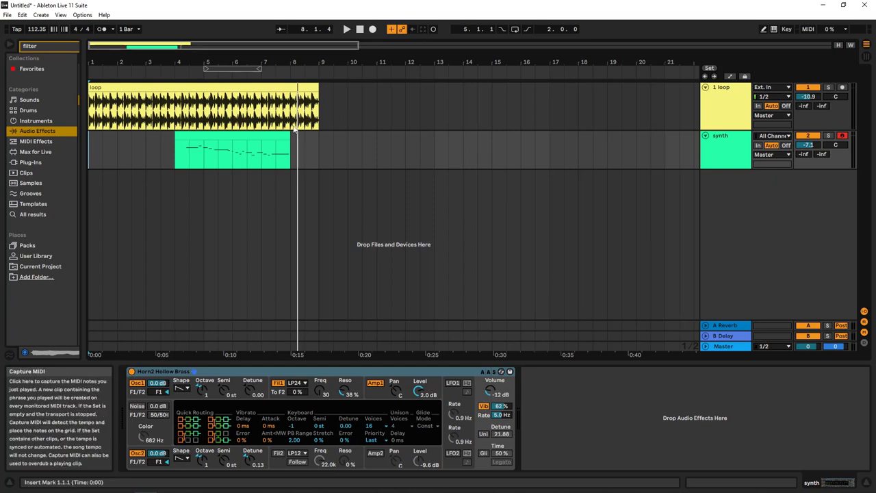
Step: Delete the captured MIDI clip from the synth track and return the song position to 1.1.1
{"action": "left_click", "coordinate": [269, 132]}
{"action": "left_click", "coordinate": [271, 136]}
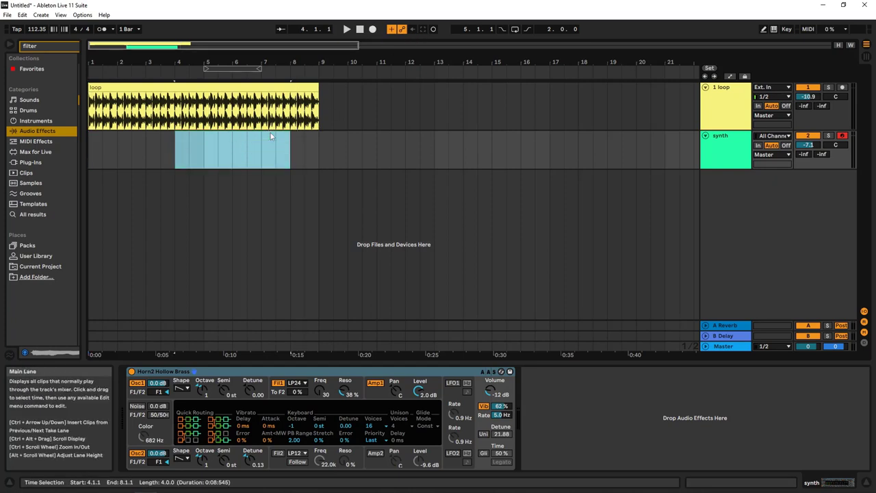
{"action": "left_click", "coordinate": [359, 29]}
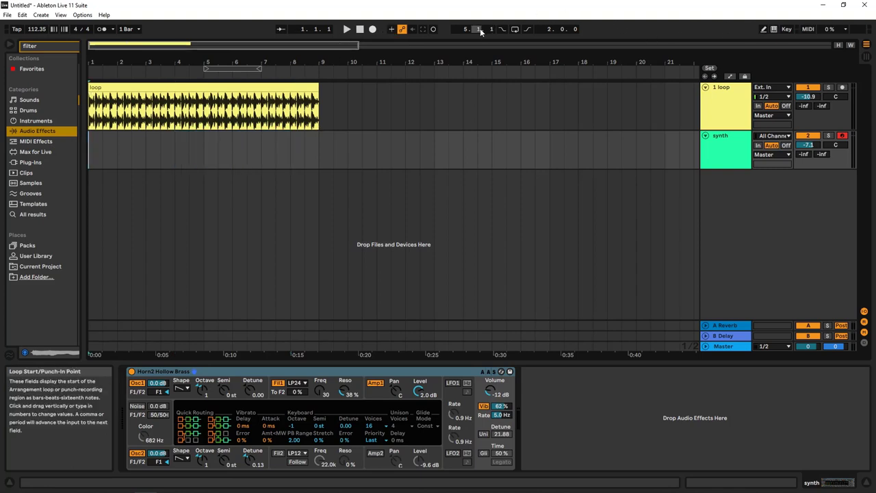
Step: Turn on the arrangement loop and set the loop start to 1.1.1
{"action": "left_click", "coordinate": [515, 30]}
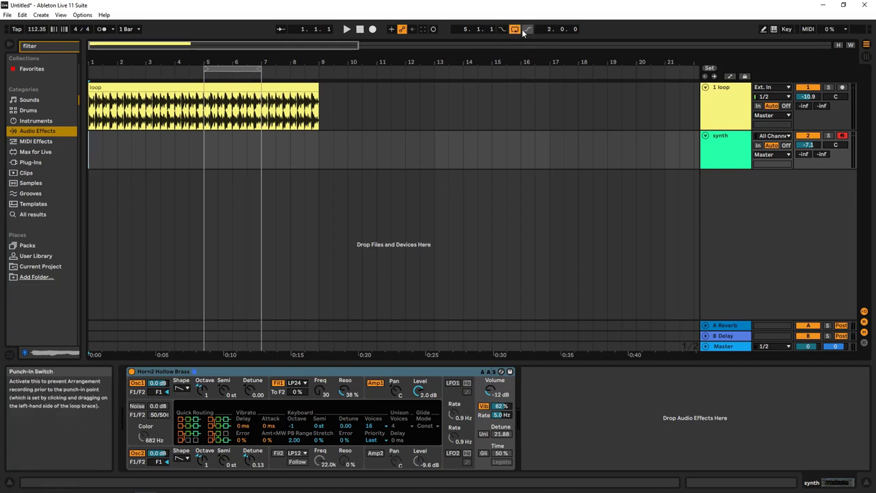
{"action": "mouse_move", "coordinate": [258, 72]}
{"action": "left_mouse_down"}
{"action": "mouse_move", "coordinate": [362, 72]}
{"action": "mouse_move", "coordinate": [261, 73]}
{"action": "left_mouse_up"}
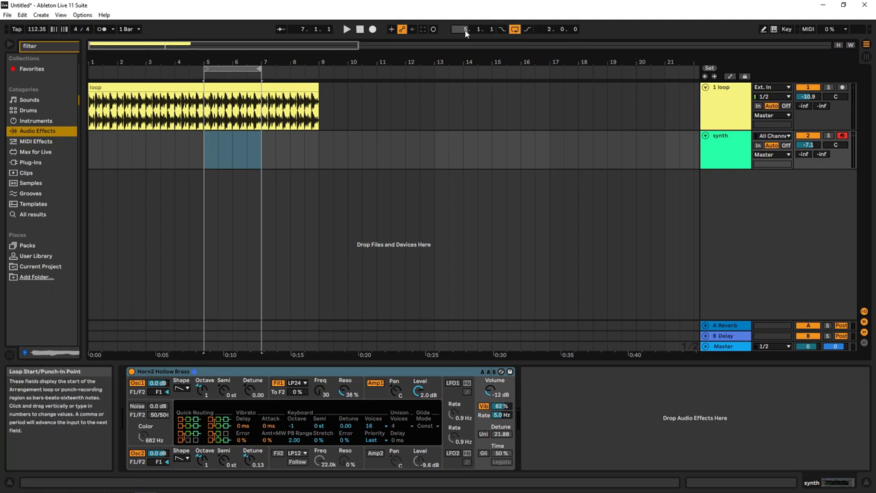
{"action": "left_click_drag", "start_coordinate": [464, 30], "coordinate": [465, 35]}
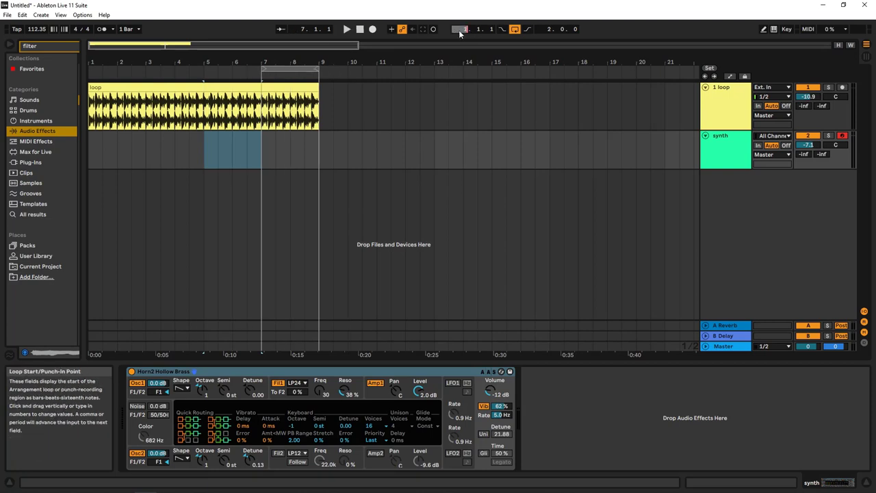
{"action": "key", "text": "Return"}
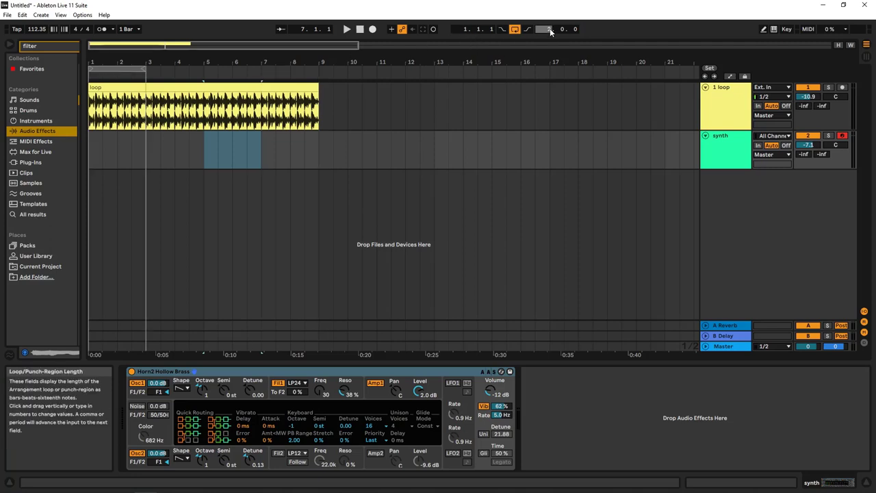
Step: Set the loop length to 5 bars and turn the arrangement loop off
{"action": "type", "text": "5"}
{"action": "key", "text": "Return"}
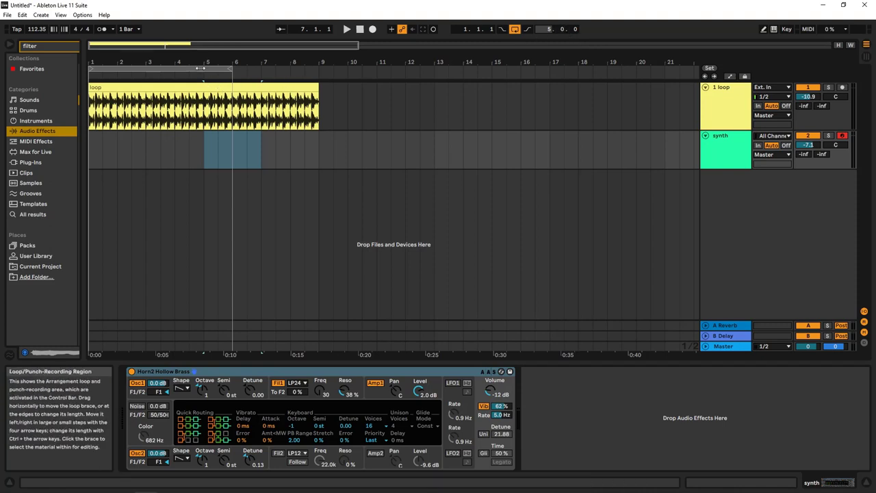
{"action": "left_click", "coordinate": [515, 28]}
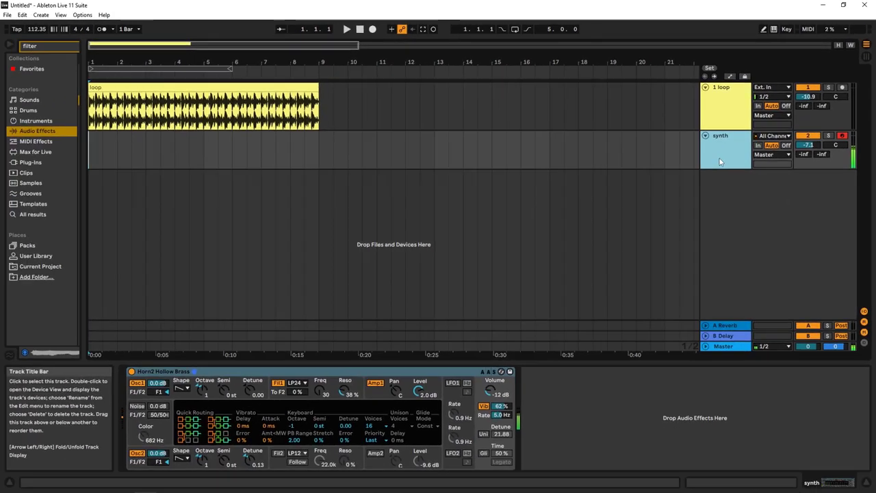
Step: Turn on the Computer MIDI Keyboard and record a performance on the synth track from the start to about bar 6
{"action": "left_click", "coordinate": [774, 30]}
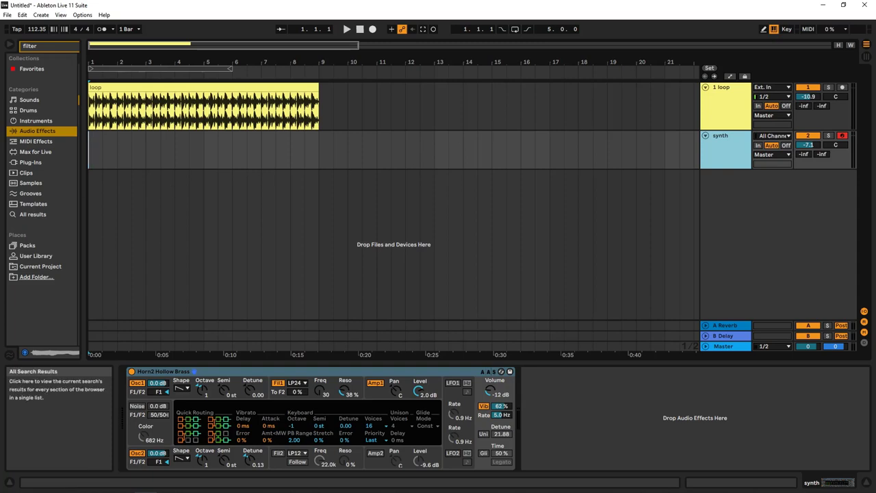
{"action": "key", "text": "a"}
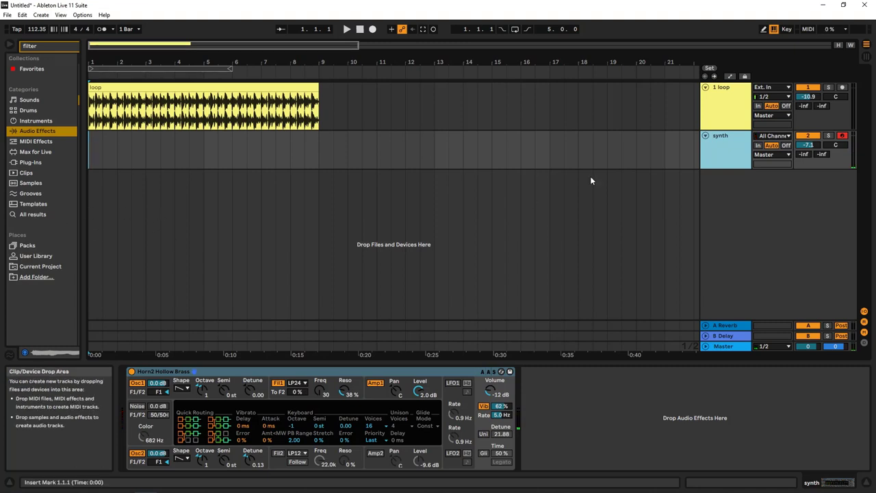
{"action": "left_click", "coordinate": [373, 30]}
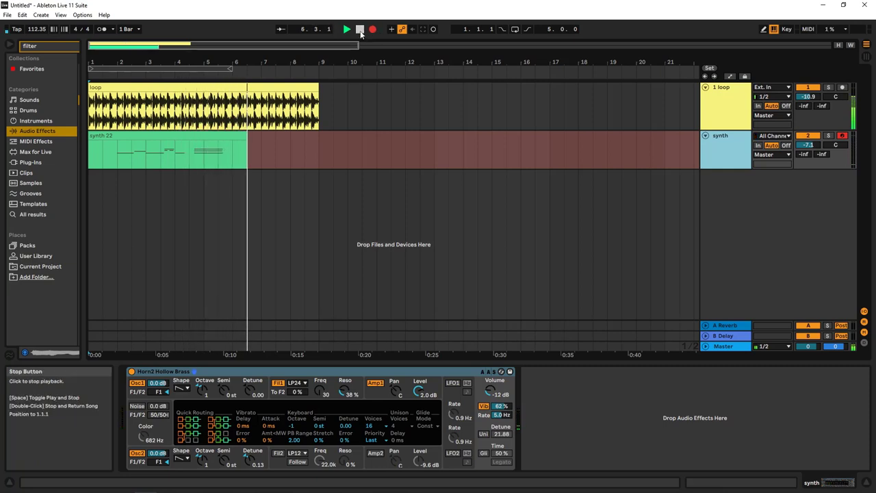
{"action": "left_click", "coordinate": [360, 30]}
Step: Delete the newly recorded clip from the synth track
{"action": "left_click", "coordinate": [226, 136]}
{"action": "left_click", "coordinate": [226, 138]}
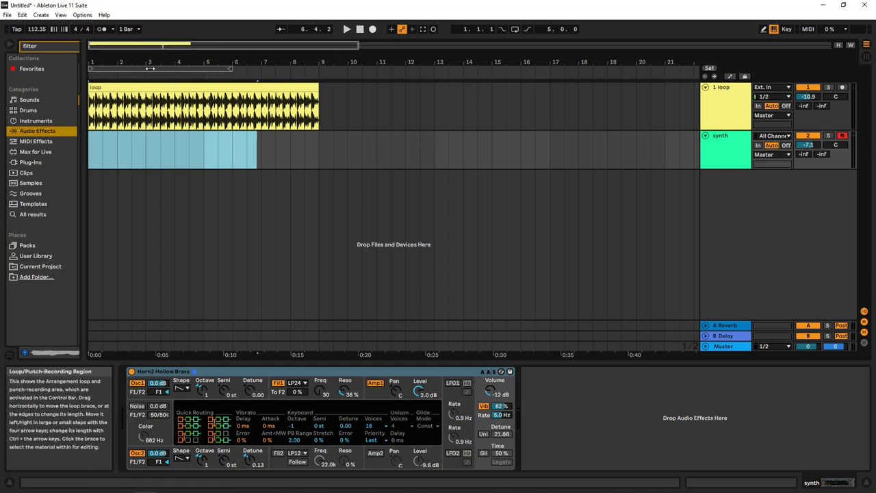
Step: Turn off the Computer MIDI Keyboard and switch on Key Map mode
{"action": "left_click", "coordinate": [774, 30]}
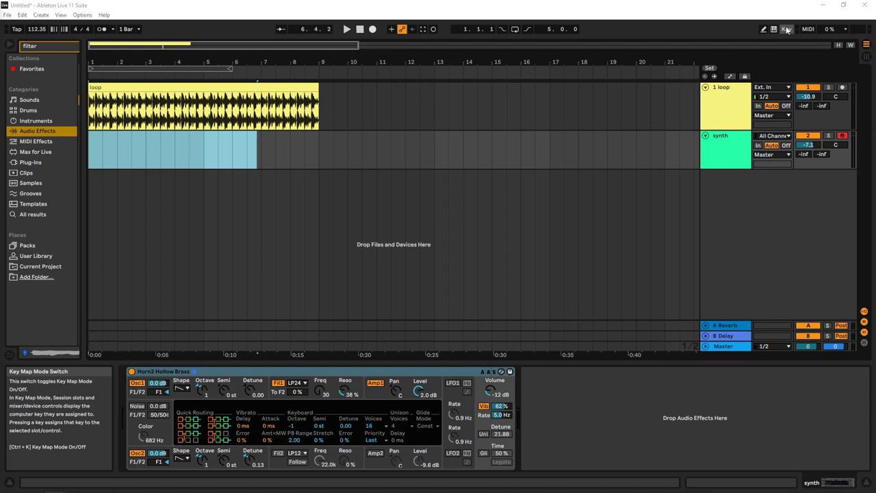
{"action": "left_click", "coordinate": [787, 30]}
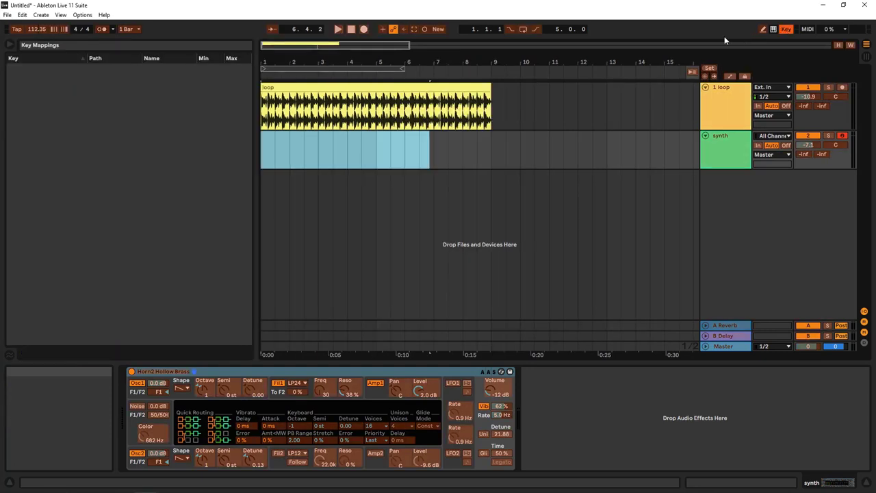
{"action": "mouse_move", "coordinate": [65, 76]}
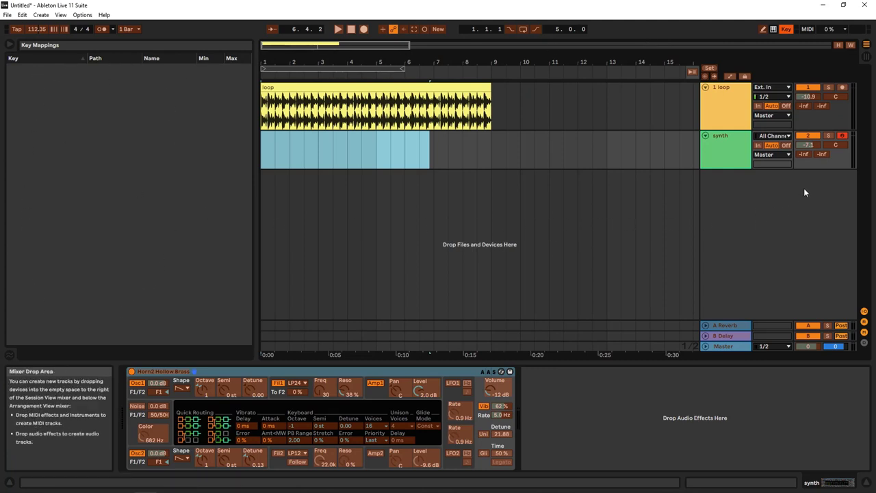
Step: Map the O key to the loop track's activator, leave Key Map mode and test the mapping by toggling the track
{"action": "left_click", "coordinate": [806, 88]}
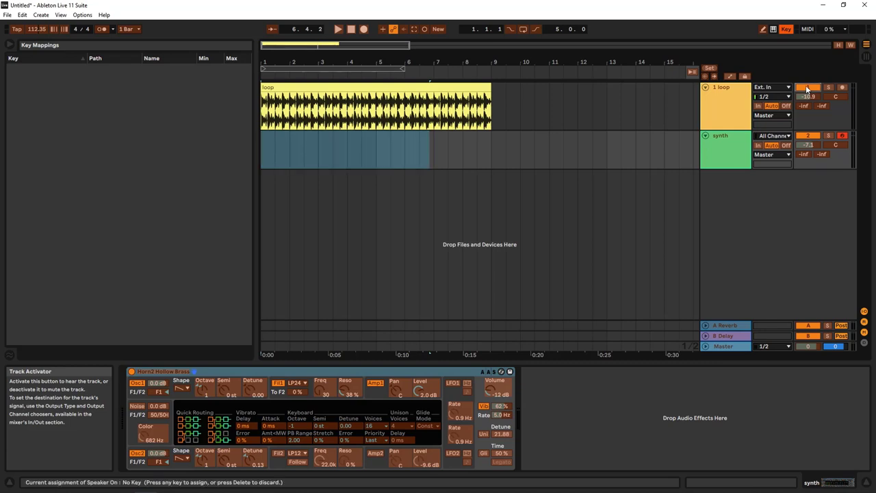
{"action": "key", "text": "o"}
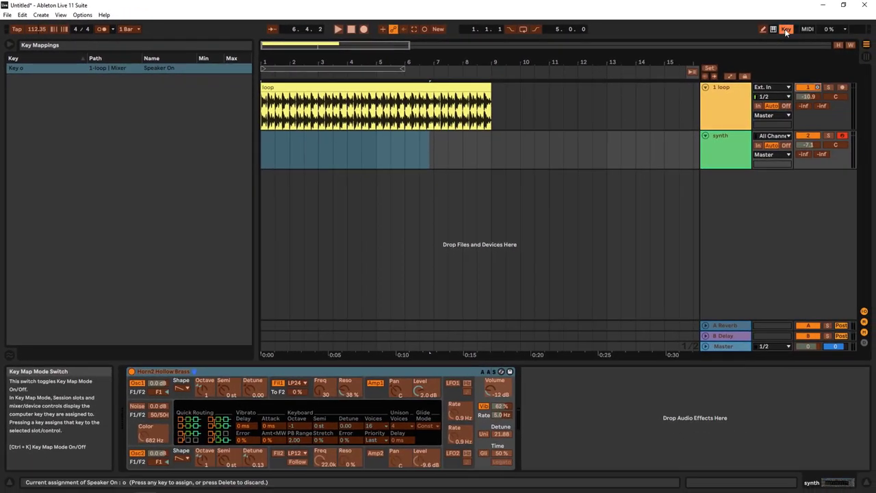
{"action": "left_click", "coordinate": [786, 30]}
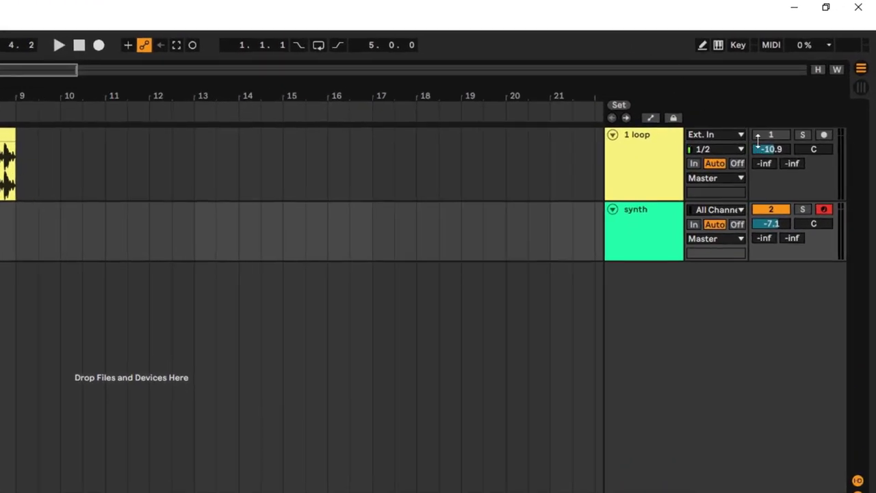
{"action": "left_click", "coordinate": [757, 135]}
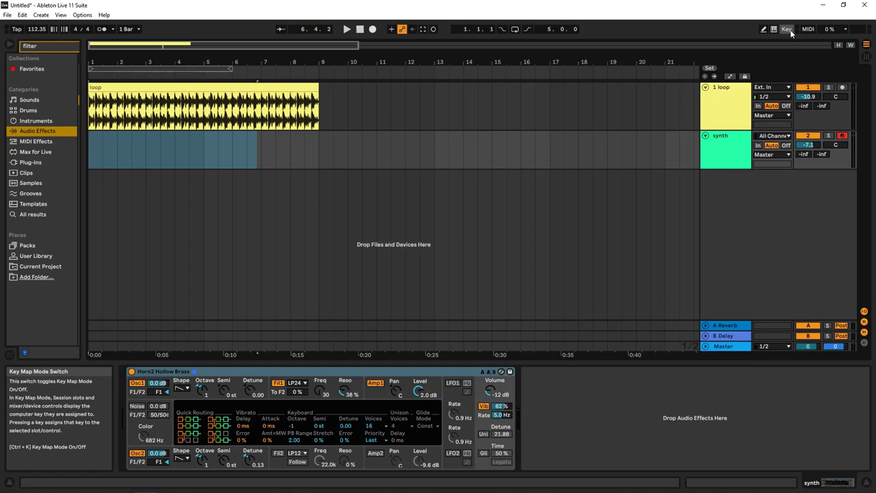
Step: Delete the loop track's Speaker On mapping in Key Map mode and switch the mode off
{"action": "left_click", "coordinate": [790, 30]}
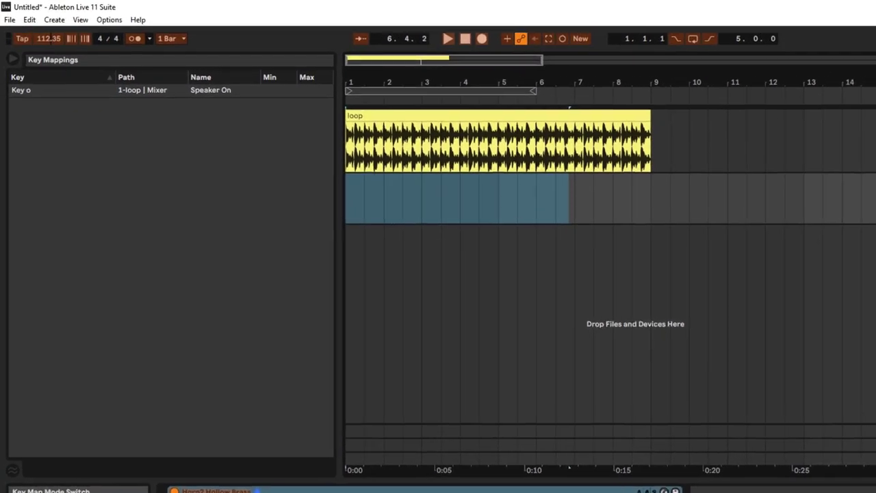
{"action": "left_click", "coordinate": [106, 94]}
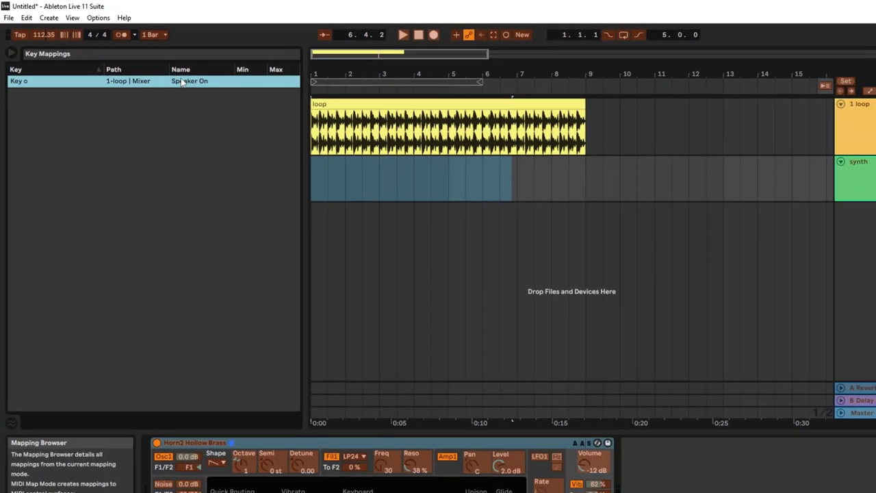
{"action": "key", "text": "Delete"}
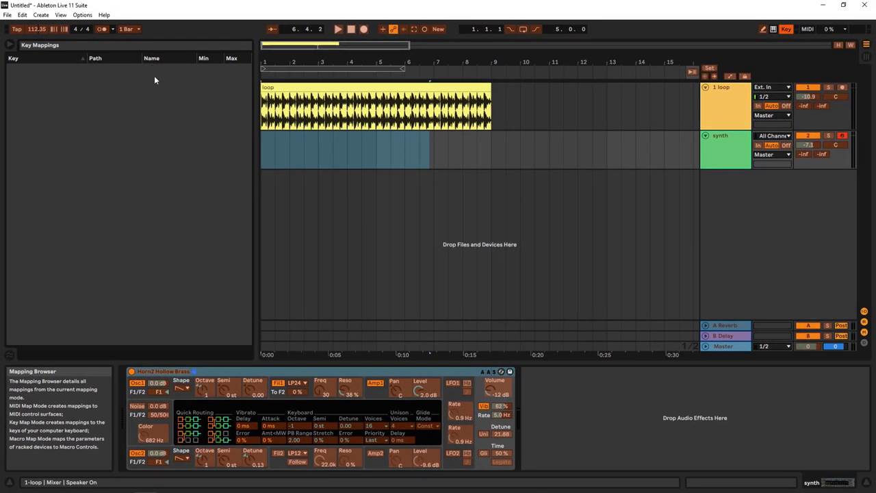
{"action": "left_click", "coordinate": [786, 29]}
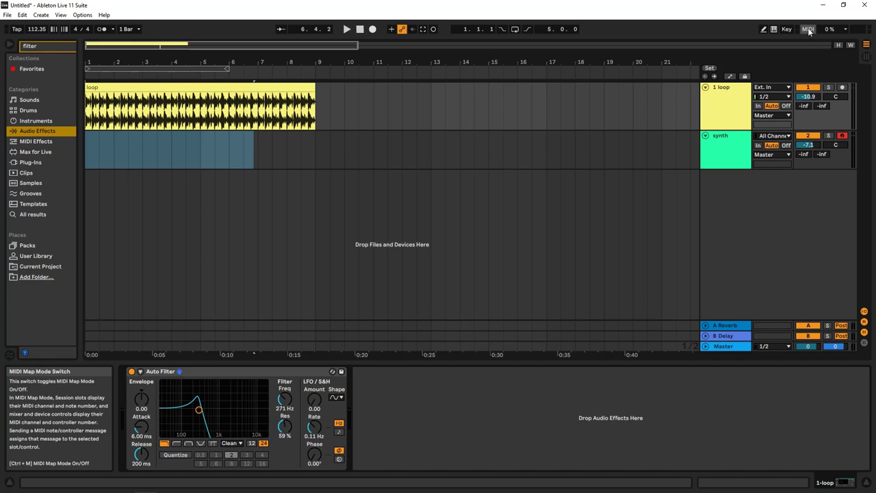
Step: Map controller CC 74 to the loop track's Auto Filter frequency, and review the entry in the MIDI mappings list
{"action": "left_click", "coordinate": [809, 29]}
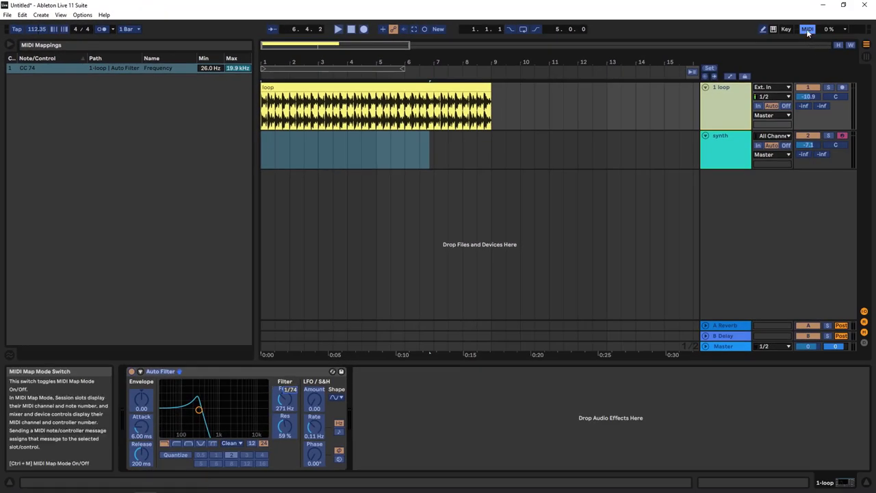
{"action": "left_click", "coordinate": [808, 30]}
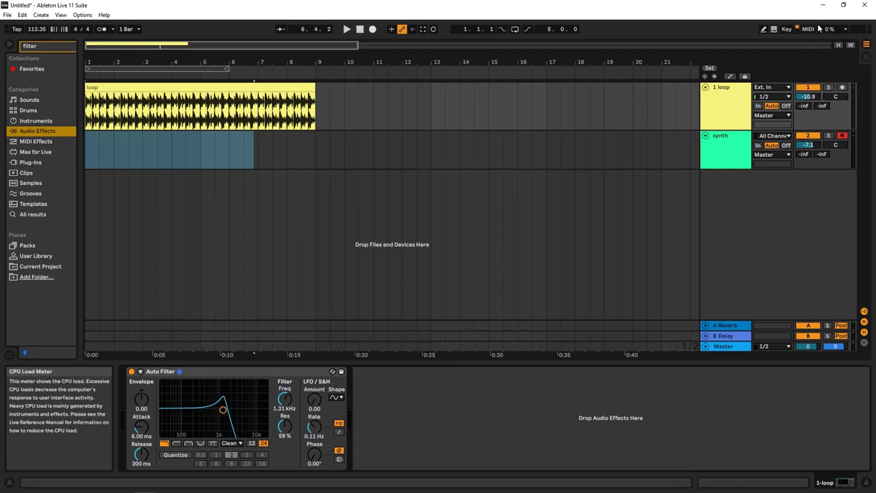
{"action": "left_click", "coordinate": [805, 31]}
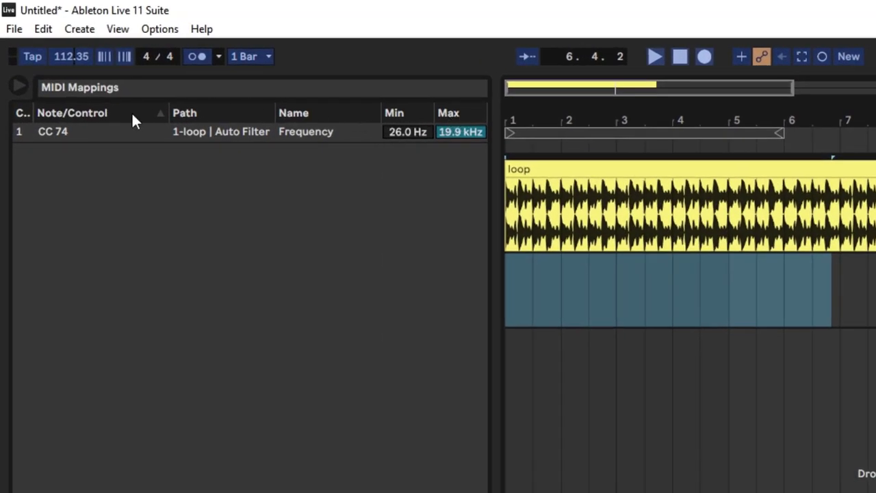
{"action": "left_click", "coordinate": [272, 130]}
{"action": "right_click", "coordinate": [272, 130]}
{"action": "key", "text": "Escape"}
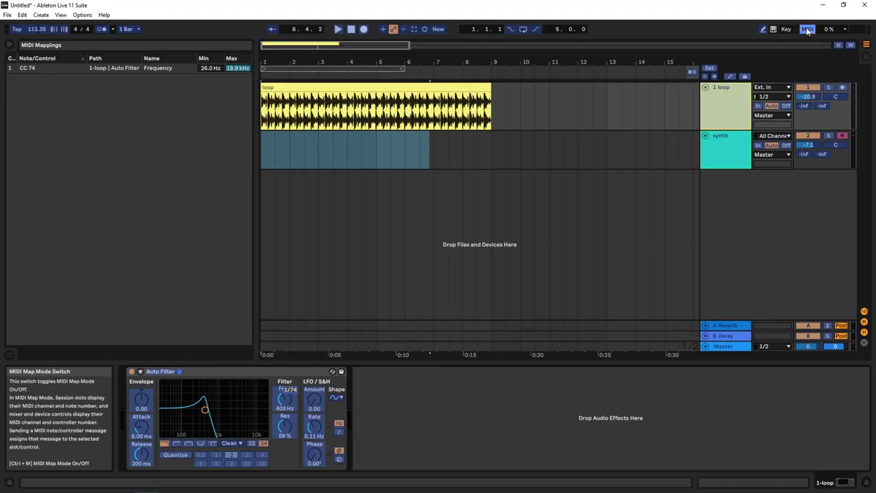
{"action": "key", "text": "ctrl+m"}
Step: Set the Auto Filter frequency to about 1.01 kHz and try both Key Map and MIDI Map editing for it
{"action": "mouse_move", "coordinate": [281, 399]}
{"action": "left_mouse_down"}
{"action": "mouse_move", "coordinate": [281, 390]}
{"action": "mouse_move", "coordinate": [282, 400]}
{"action": "left_mouse_up"}
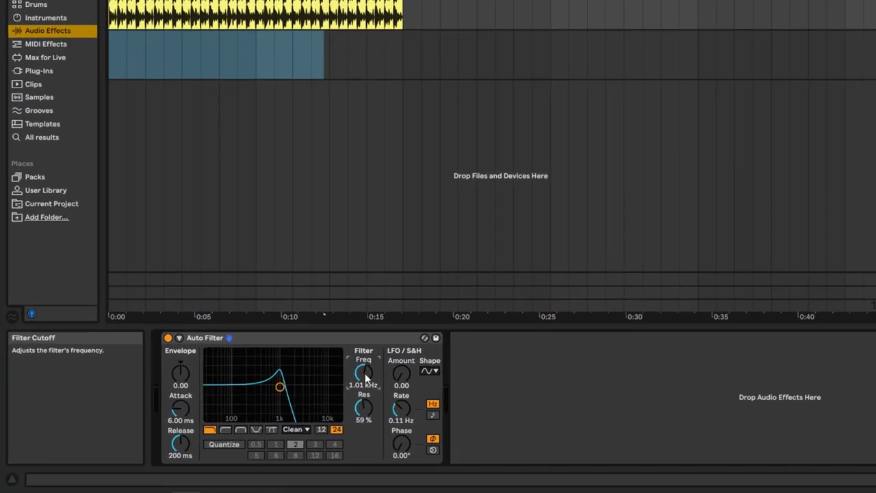
{"action": "right_click", "coordinate": [286, 398]}
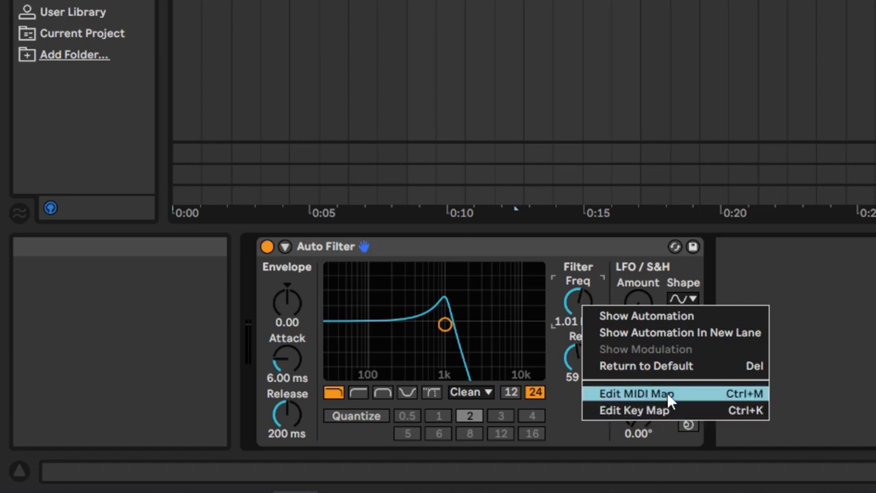
{"action": "left_click", "coordinate": [657, 410]}
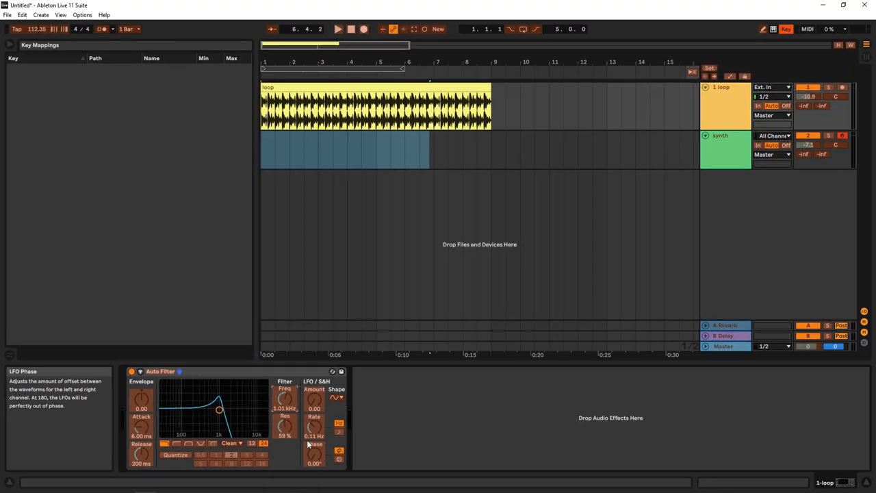
{"action": "left_click", "coordinate": [786, 29]}
{"action": "left_click", "coordinate": [808, 28]}
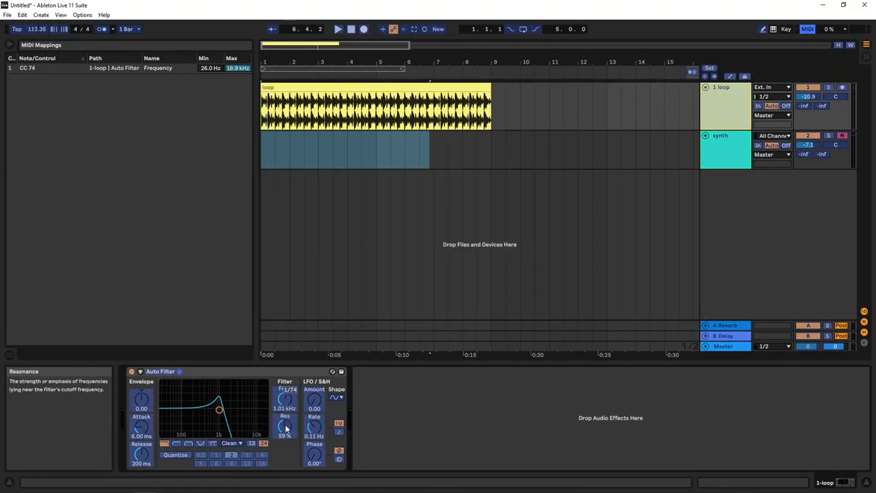
{"action": "right_click", "coordinate": [288, 404]}
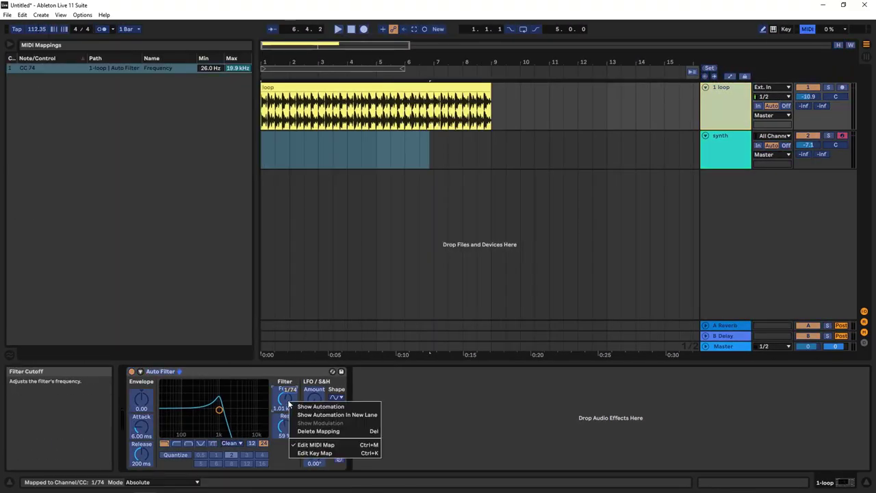
{"action": "left_click", "coordinate": [327, 446]}
Step: Delete the MIDI mapping of the Auto Filter's frequency and leave MIDI Map mode
{"action": "right_click", "coordinate": [286, 399]}
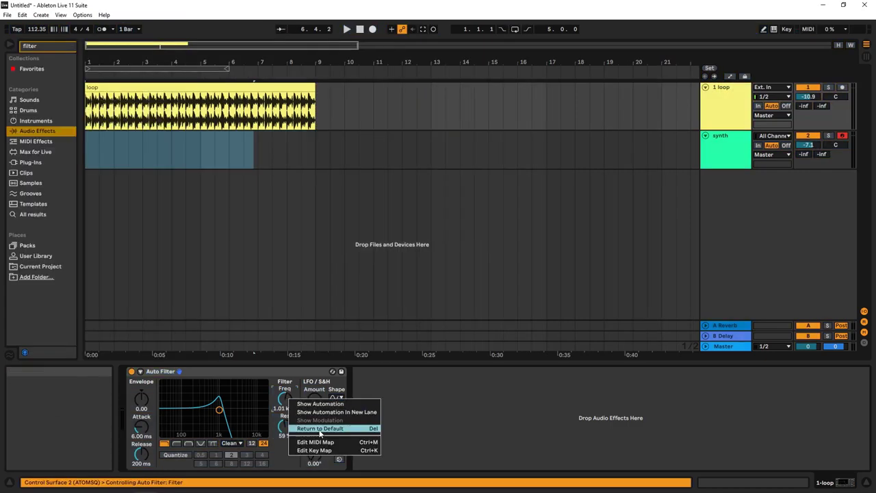
{"action": "left_click", "coordinate": [325, 445]}
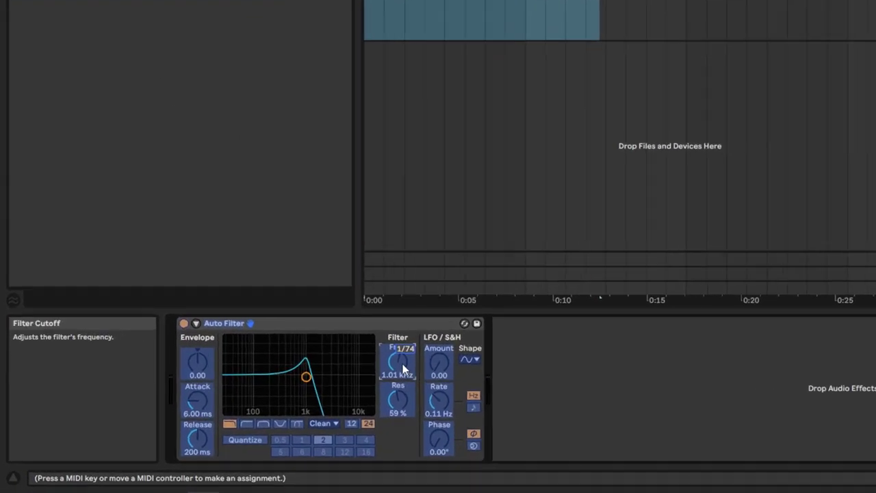
{"action": "right_click", "coordinate": [287, 400]}
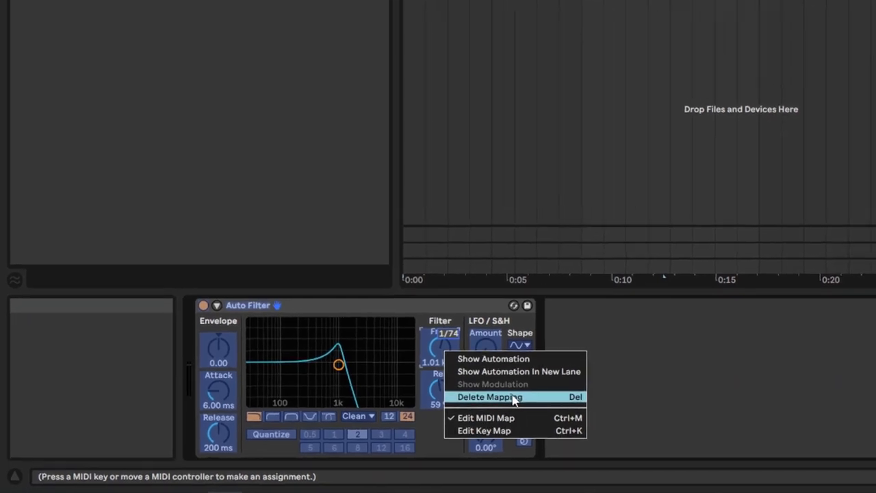
{"action": "left_click", "coordinate": [524, 392]}
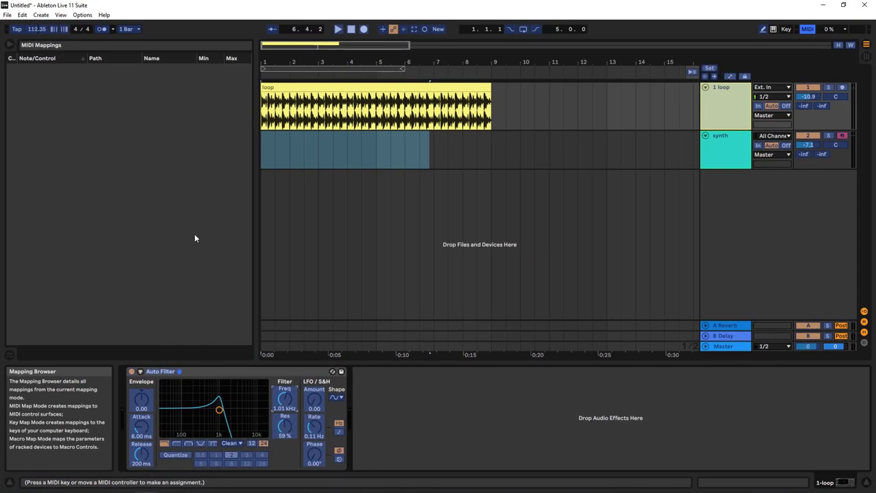
{"action": "left_click", "coordinate": [807, 30]}
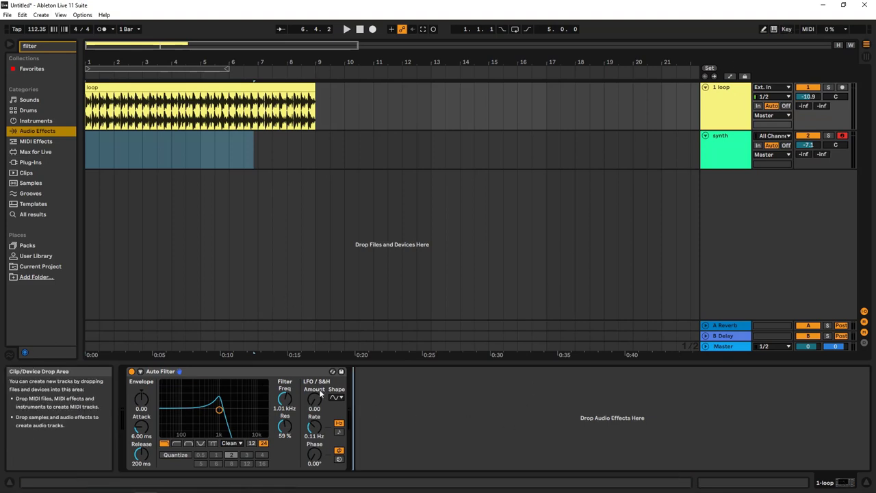
Step: Show the loop track's Auto Filter frequency automation and lower the filter frequency to 888 Hz
{"action": "left_click", "coordinate": [132, 372]}
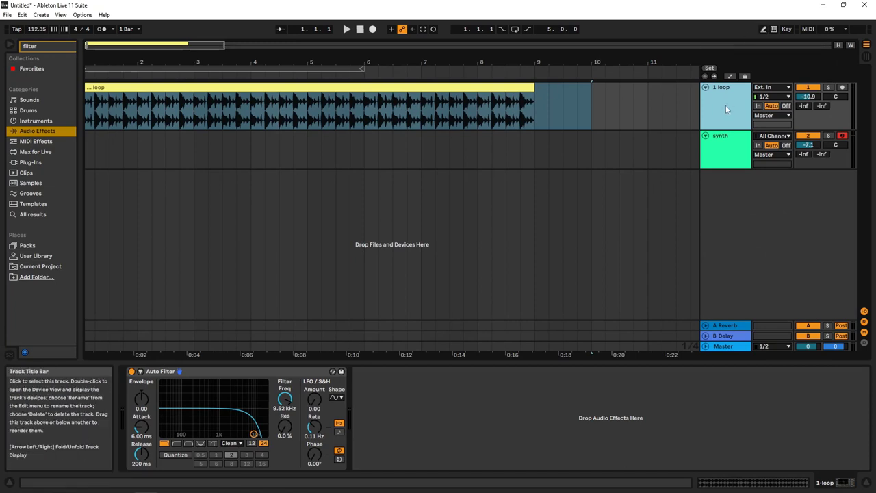
{"action": "key", "text": "a"}
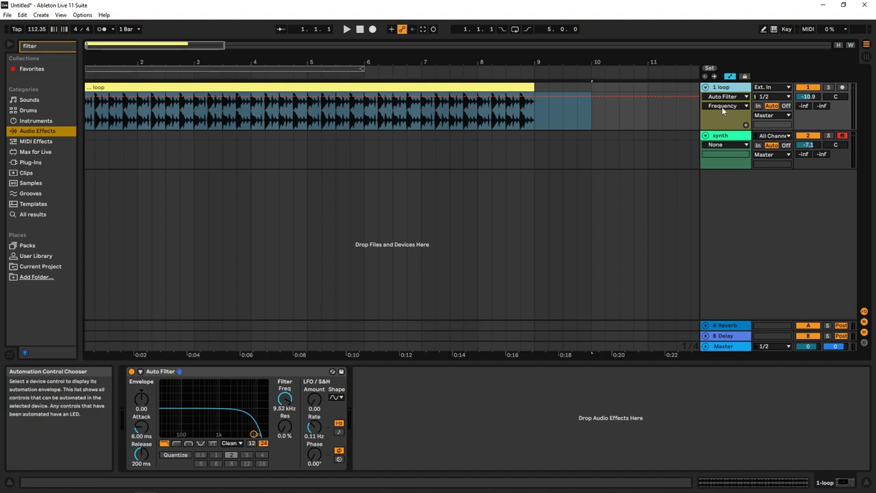
{"action": "left_click_drag", "start_coordinate": [285, 400], "coordinate": [285, 413]}
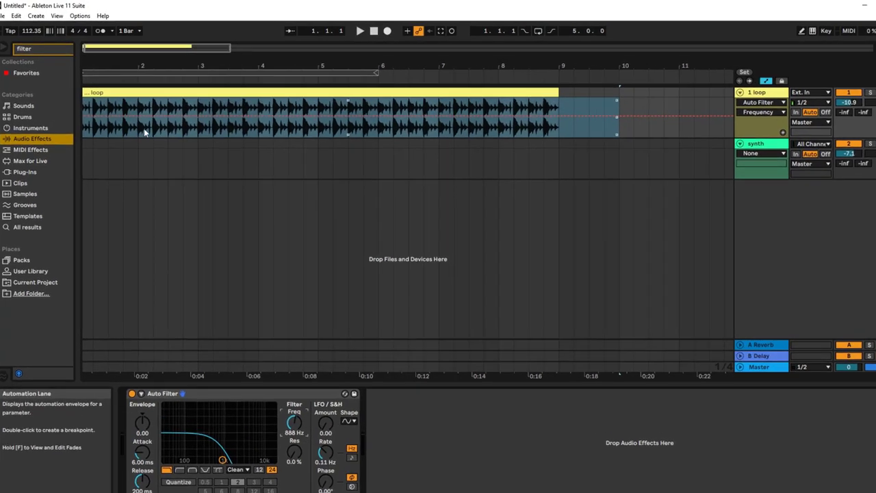
Step: Add breakpoints that dip the filter frequency to 26 Hz around bars 3 and 6.75 and raise it in between, and play the result
{"action": "left_click_drag", "start_coordinate": [152, 100], "coordinate": [151, 111]}
{"action": "left_click_drag", "start_coordinate": [249, 184], "coordinate": [248, 211]}
{"action": "left_click_drag", "start_coordinate": [333, 203], "coordinate": [446, 179]}
{"action": "left_click_drag", "start_coordinate": [514, 179], "coordinate": [586, 209]}
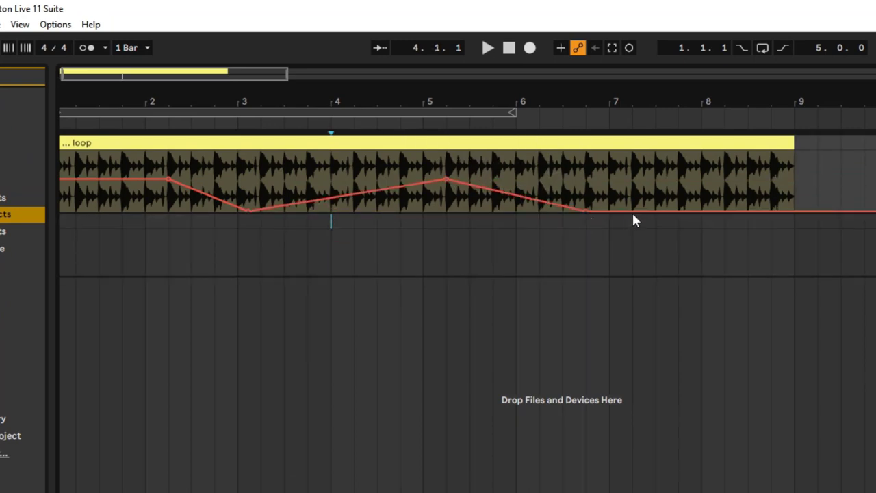
{"action": "left_click_drag", "start_coordinate": [648, 209], "coordinate": [655, 178]}
{"action": "key", "text": "space"}
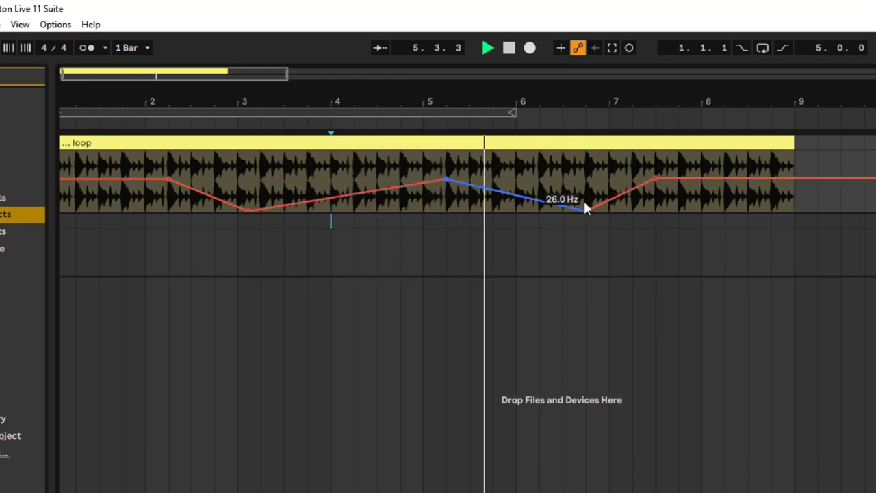
{"action": "key", "text": "space"}
Step: Clear the breakpoint automation, draw stepped frequency changes from bar 1 to about bar 3.5 in Draw Mode, and play them
{"action": "left_click_drag", "start_coordinate": [844, 163], "coordinate": [44, 196]}
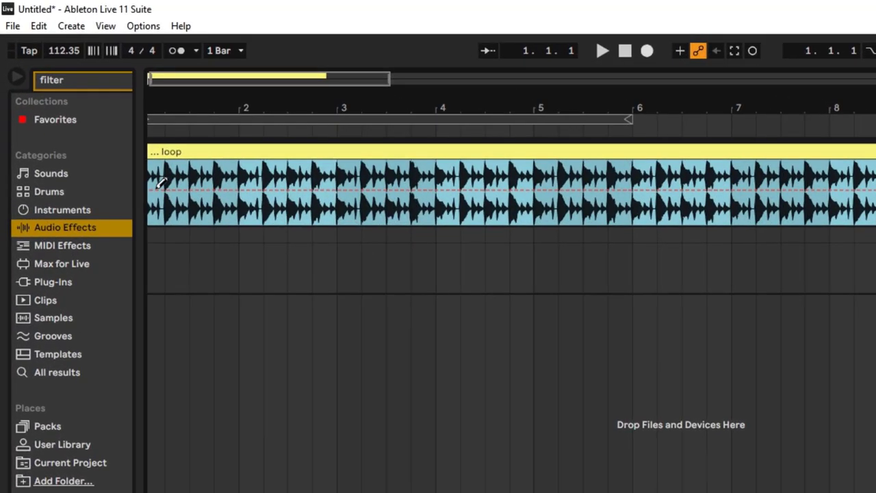
{"action": "mouse_move", "coordinate": [161, 181]}
{"action": "left_mouse_down"}
{"action": "mouse_move", "coordinate": [199, 185]}
{"action": "mouse_move", "coordinate": [254, 213]}
{"action": "mouse_move", "coordinate": [334, 190]}
{"action": "mouse_move", "coordinate": [387, 200]}
{"action": "left_mouse_up"}
{"action": "key", "text": "space"}
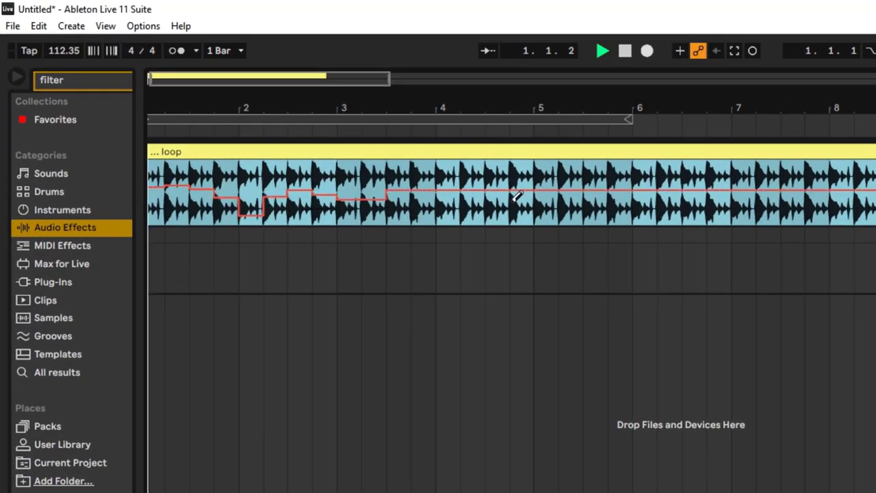
{"action": "key", "text": "space"}
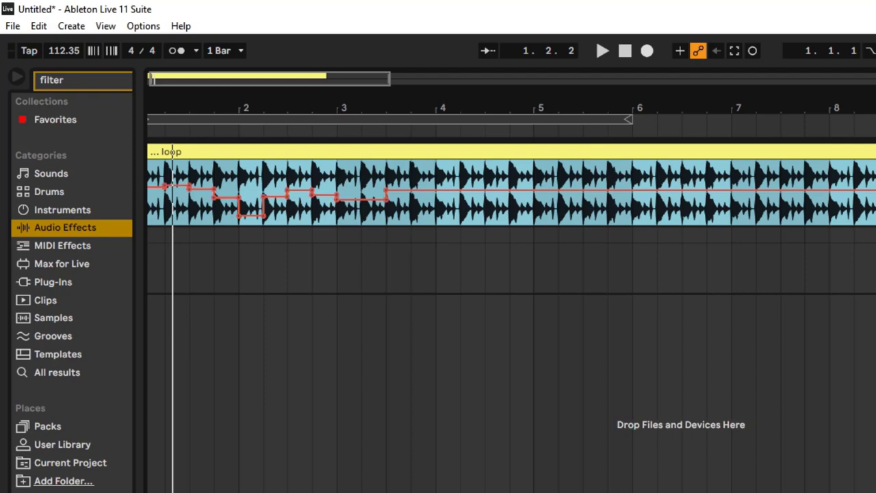
Step: Extend the stepped frequency automation to about bar 7.5 in Draw Mode
{"action": "left_click", "coordinate": [875, 260]}
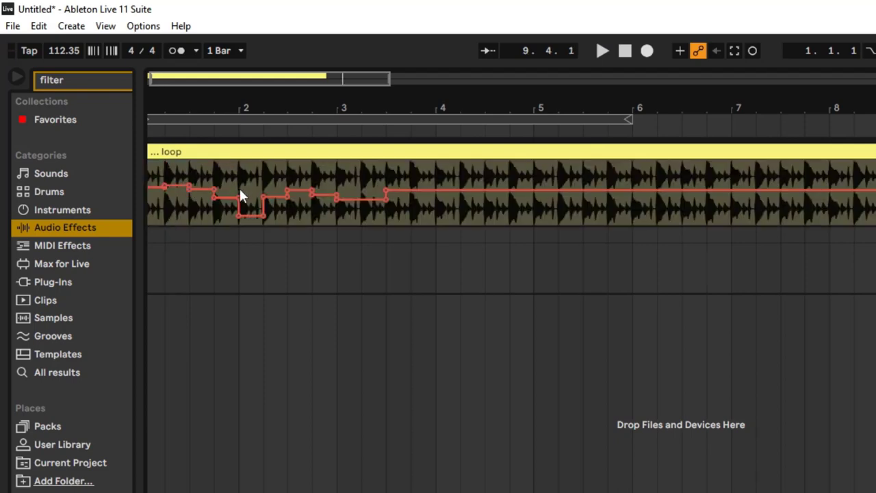
{"action": "key", "text": "b"}
{"action": "left_click_drag", "start_coordinate": [451, 186], "coordinate": [808, 179]}
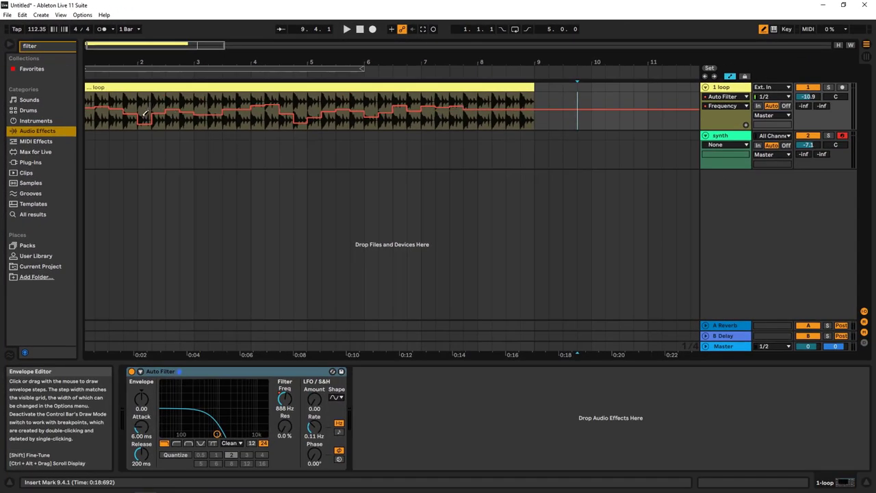
Step: Draw a smooth frequency curve around bars 4 to 6 and more steps past bar 9, and turn Draw Mode off
{"action": "mouse_move", "coordinate": [140, 45]}
{"action": "left_mouse_down"}
{"action": "mouse_move", "coordinate": [119, 123]}
{"action": "mouse_move", "coordinate": [168, 102]}
{"action": "mouse_move", "coordinate": [237, 122]}
{"action": "mouse_move", "coordinate": [296, 104]}
{"action": "mouse_move", "coordinate": [383, 118]}
{"action": "mouse_move", "coordinate": [437, 103]}
{"action": "mouse_move", "coordinate": [201, 118]}
{"action": "mouse_move", "coordinate": [126, 97]}
{"action": "mouse_move", "coordinate": [94, 115]}
{"action": "mouse_move", "coordinate": [260, 103]}
{"action": "mouse_move", "coordinate": [428, 119]}
{"action": "mouse_move", "coordinate": [495, 100]}
{"action": "mouse_move", "coordinate": [555, 98]}
{"action": "mouse_move", "coordinate": [584, 116]}
{"action": "mouse_move", "coordinate": [650, 109]}
{"action": "left_mouse_up"}
{"action": "left_click", "coordinate": [122, 119]}
{"action": "left_click_drag", "start_coordinate": [342, 59], "coordinate": [267, 65]}
{"action": "left_click_drag", "start_coordinate": [507, 89], "coordinate": [472, 104]}
{"action": "left_click", "coordinate": [763, 29]}
Step: Clear the frequency automation from the start to 10.2.1 on the loop track, and leave Draw Mode off
{"action": "left_click_drag", "start_coordinate": [531, 109], "coordinate": [434, 115]}
{"action": "key", "text": "ctrl+a"}
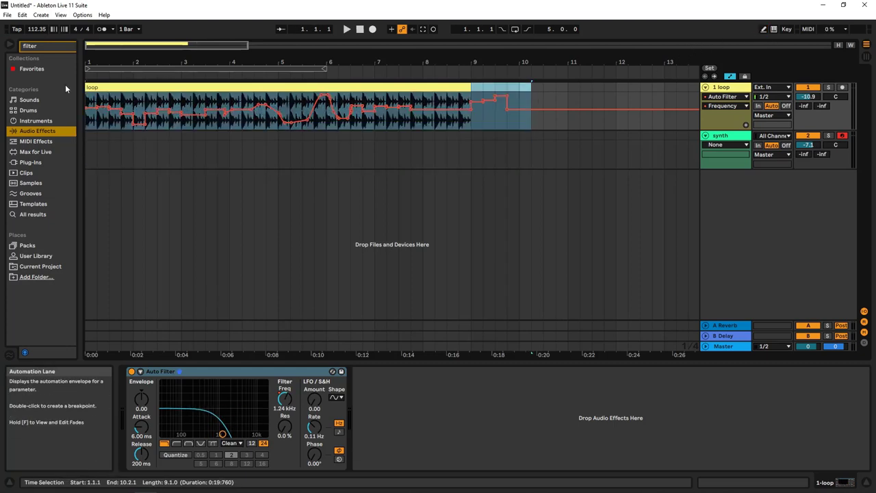
{"action": "key", "text": "Delete"}
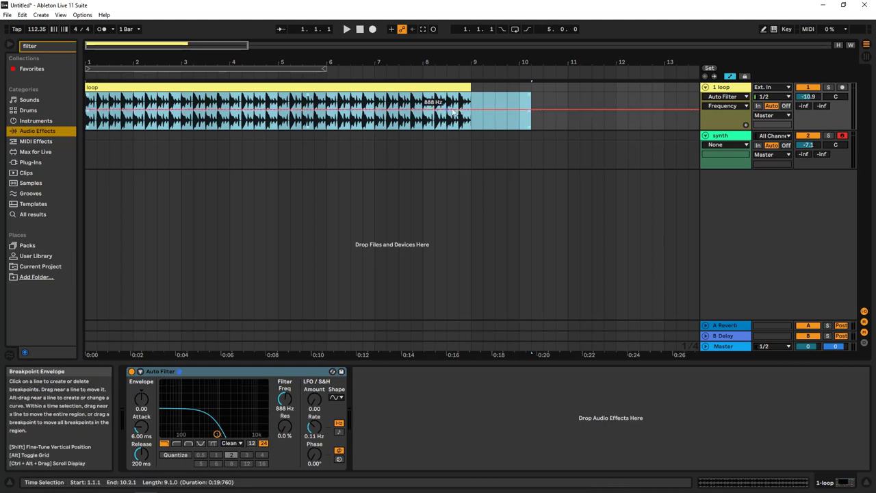
{"action": "left_click", "coordinate": [580, 103]}
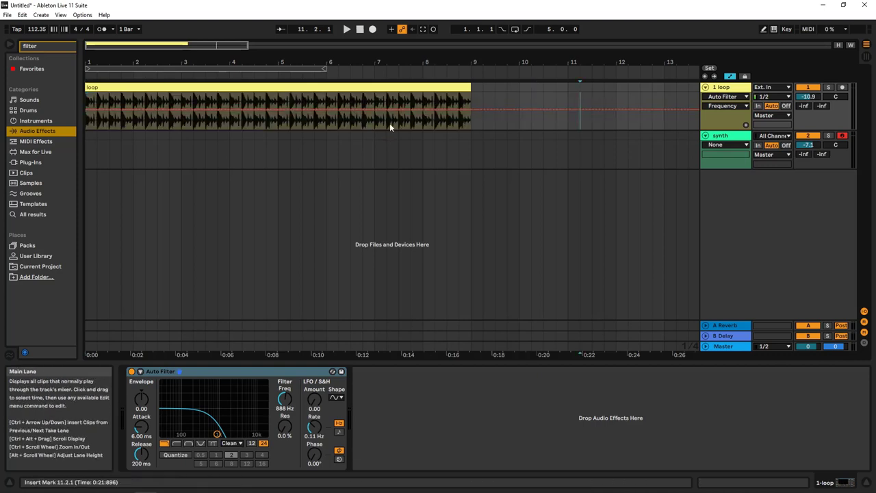
{"action": "left_click", "coordinate": [763, 30]}
{"action": "left_click", "coordinate": [763, 30]}
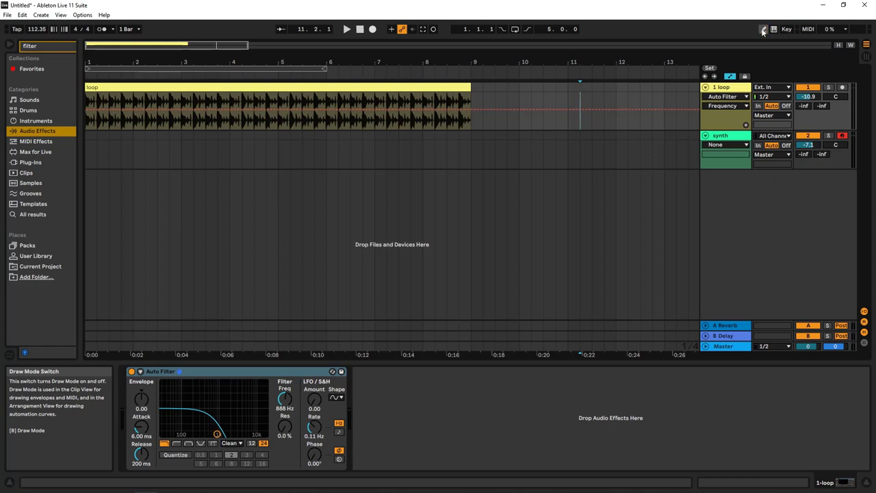
Step: Insert a triangle shape into the loop track's frequency automation, and clear that automation again
{"action": "right_click", "coordinate": [394, 110]}
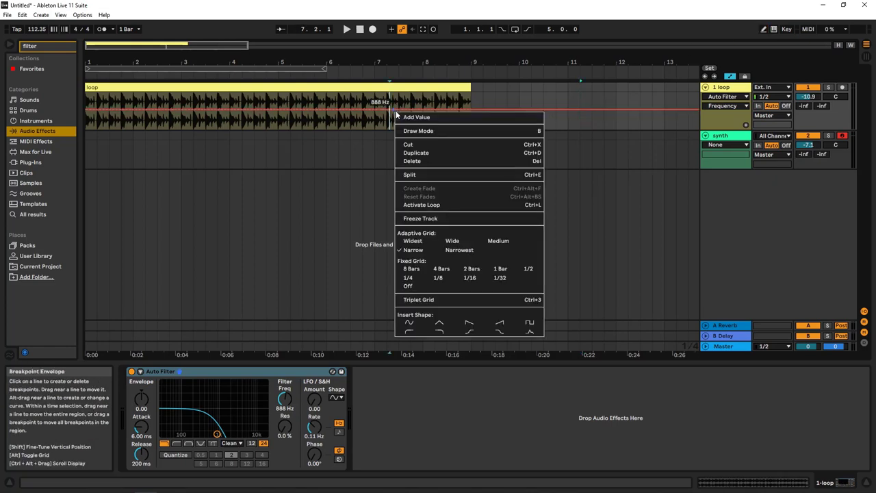
{"action": "left_click", "coordinate": [439, 323]}
{"action": "left_click_drag", "start_coordinate": [529, 95], "coordinate": [324, 104]}
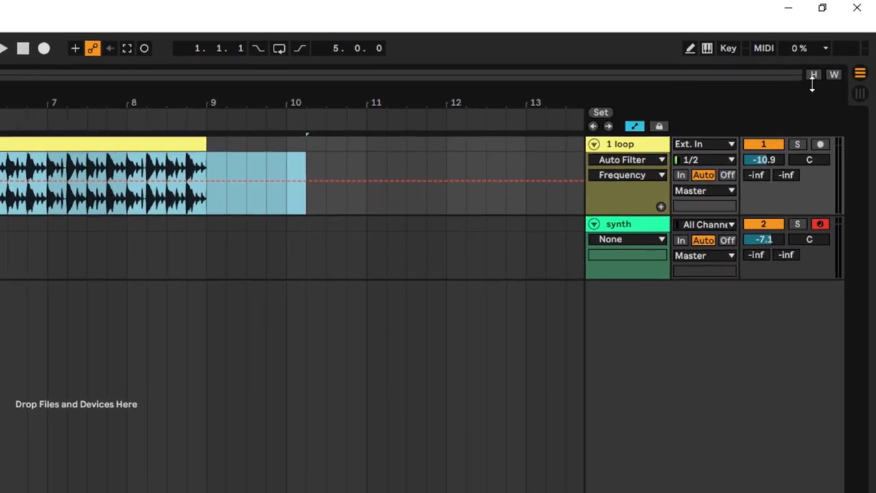
Step: Examine the CPU load meter's options and average load, and close them without changes
{"action": "left_click", "coordinate": [825, 49]}
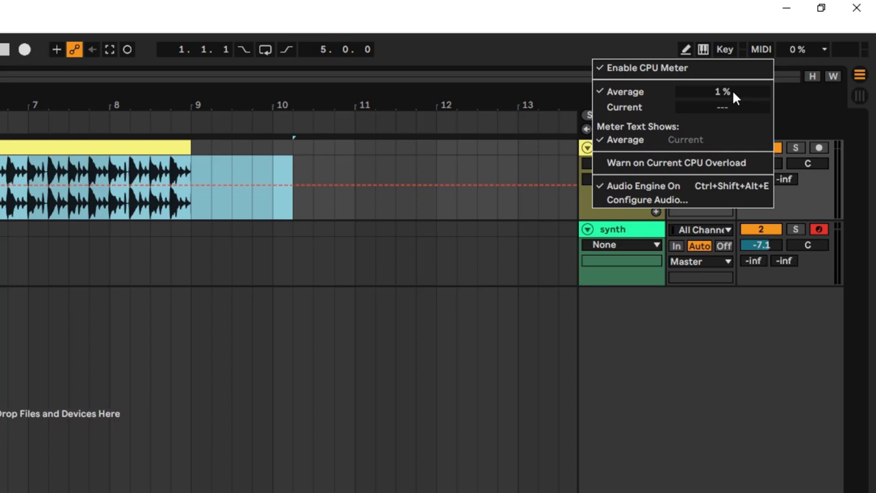
{"action": "left_click", "coordinate": [489, 28]}
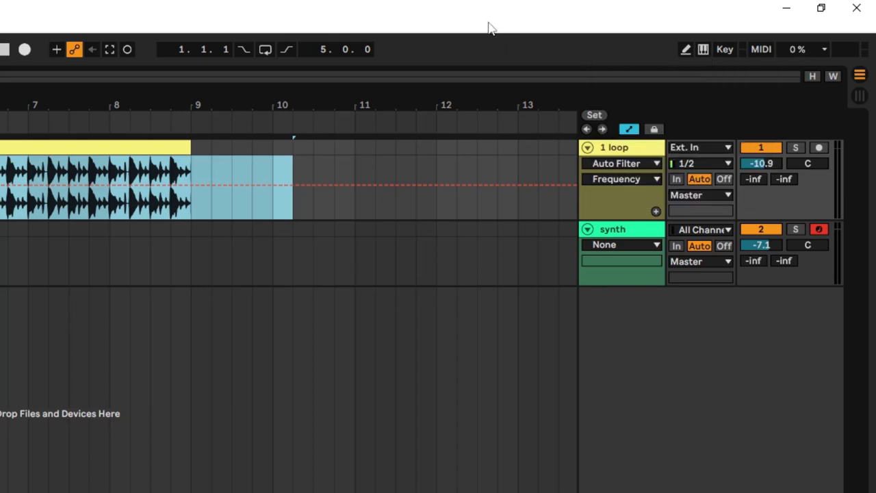